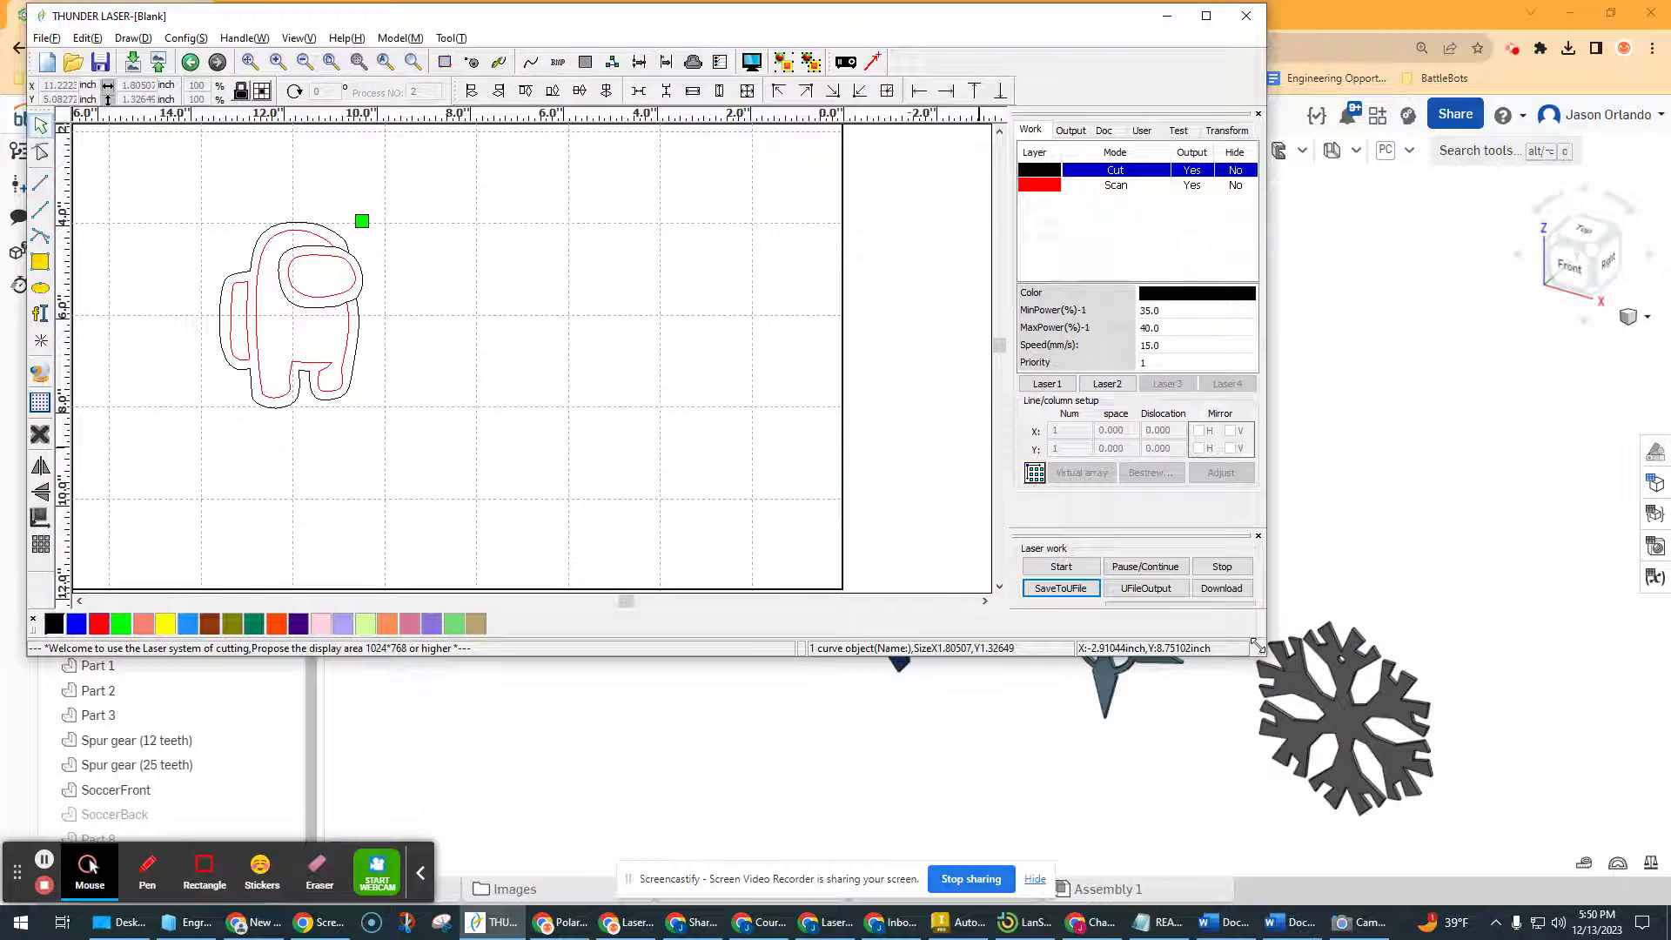
Enlarge the window, select the entire crewmate drawing, and turn every line black.
left_click_drag(1264, 655, 1663, 862)
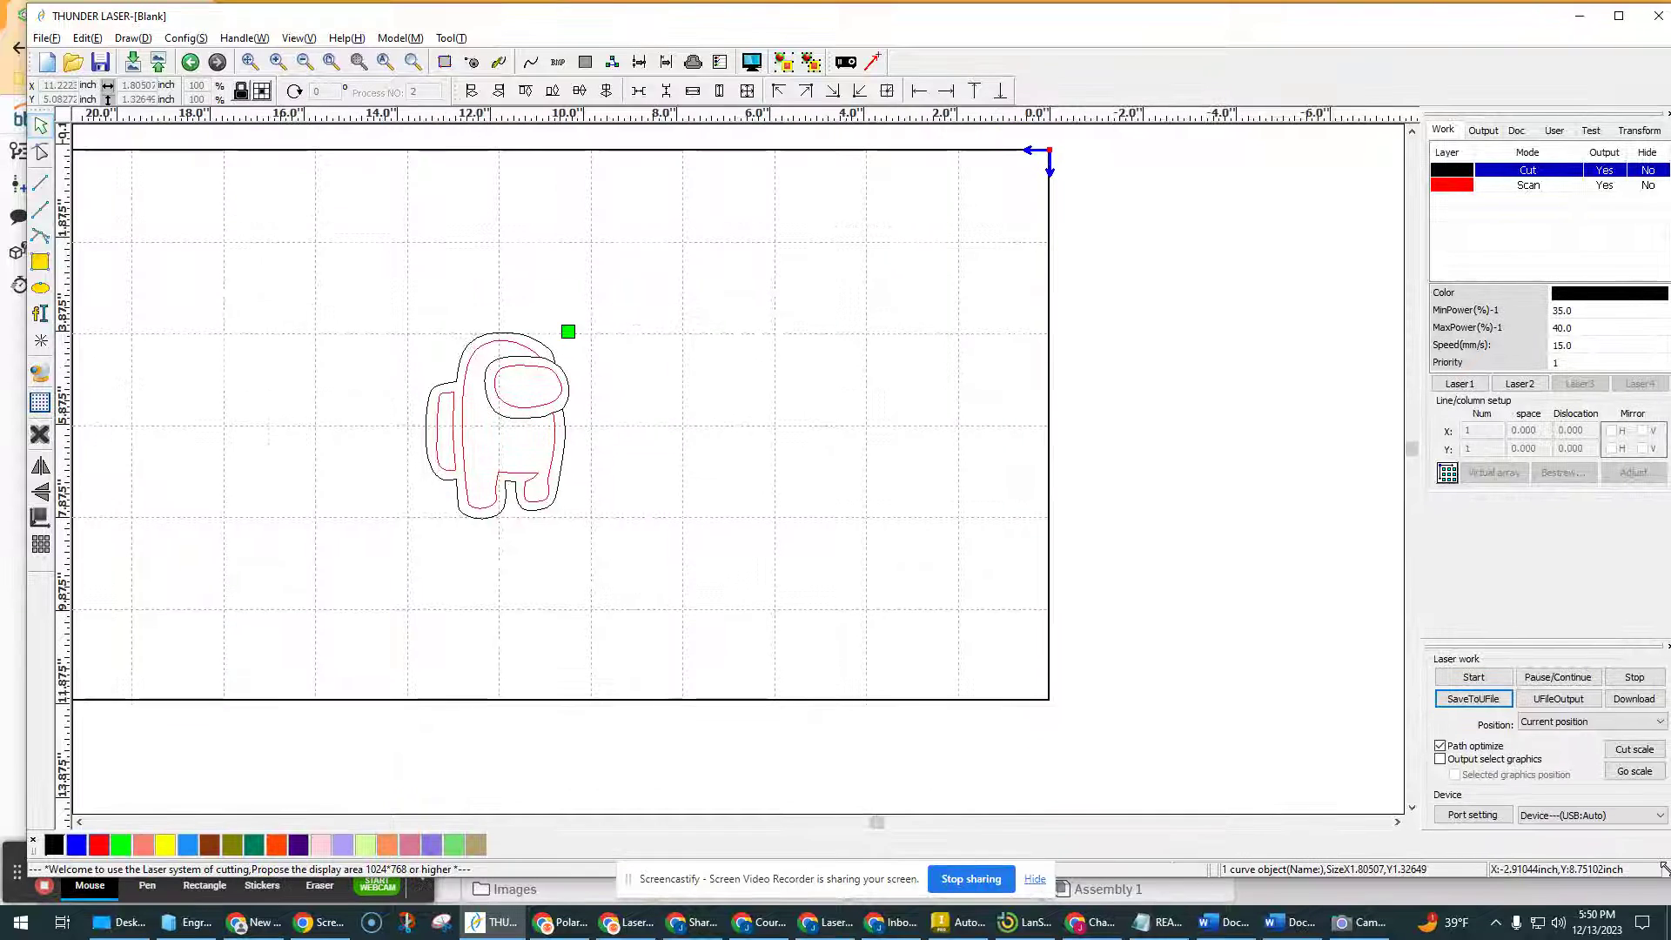
scroll(511, 372, "up", 4)
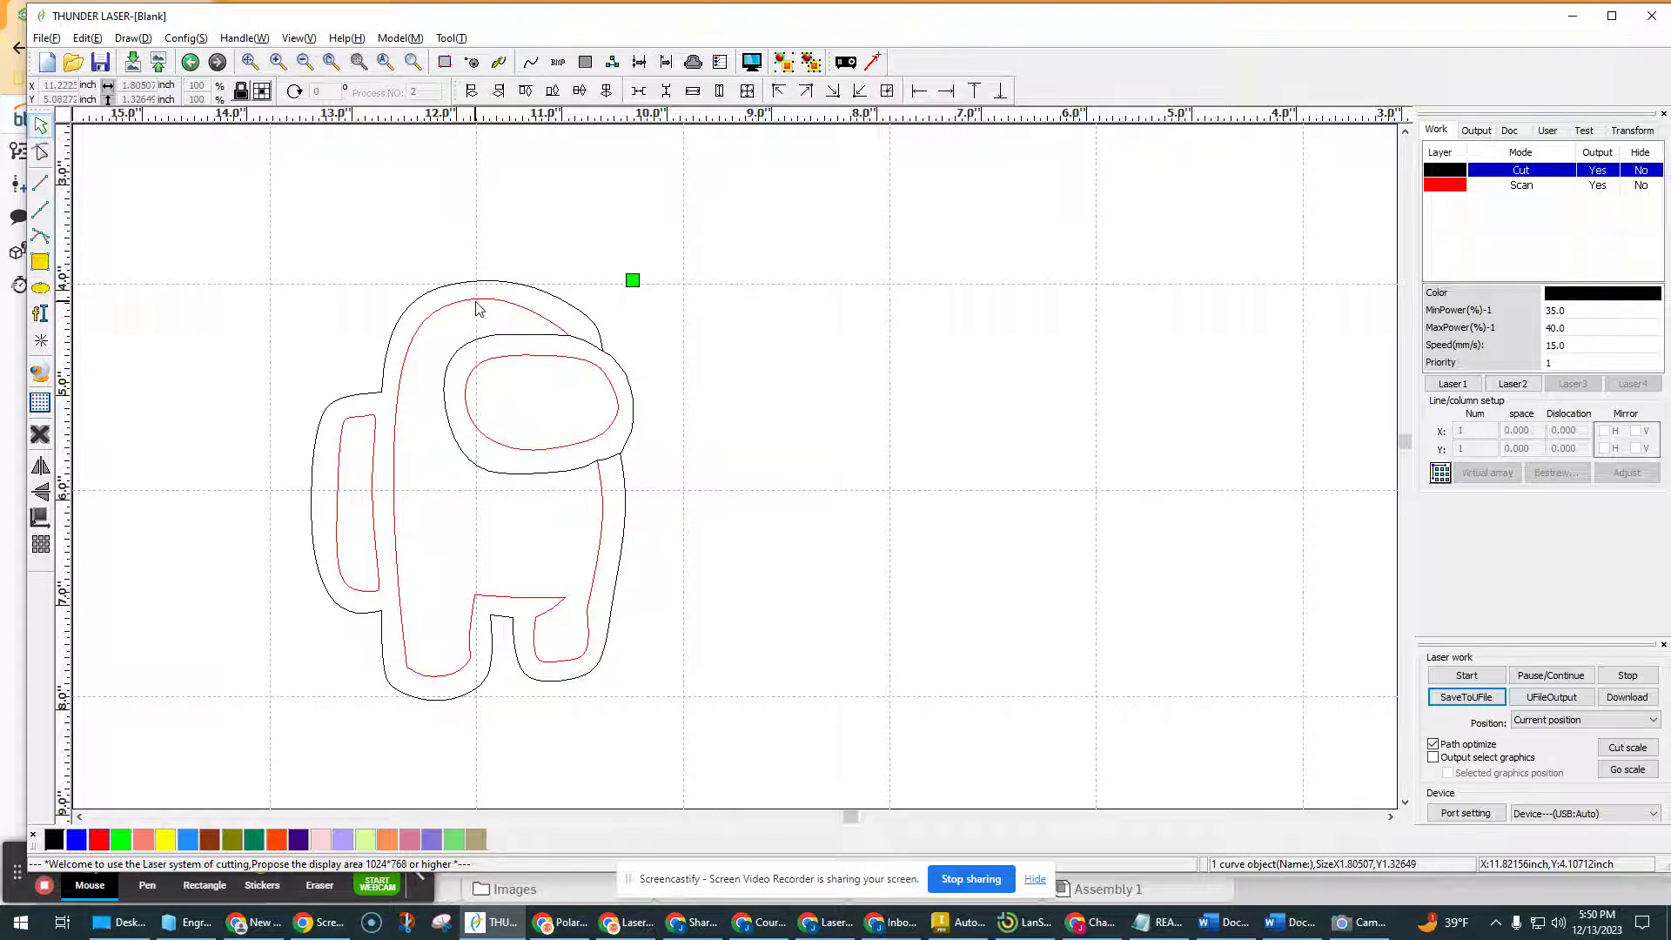
left_click_drag(161, 199, 657, 709)
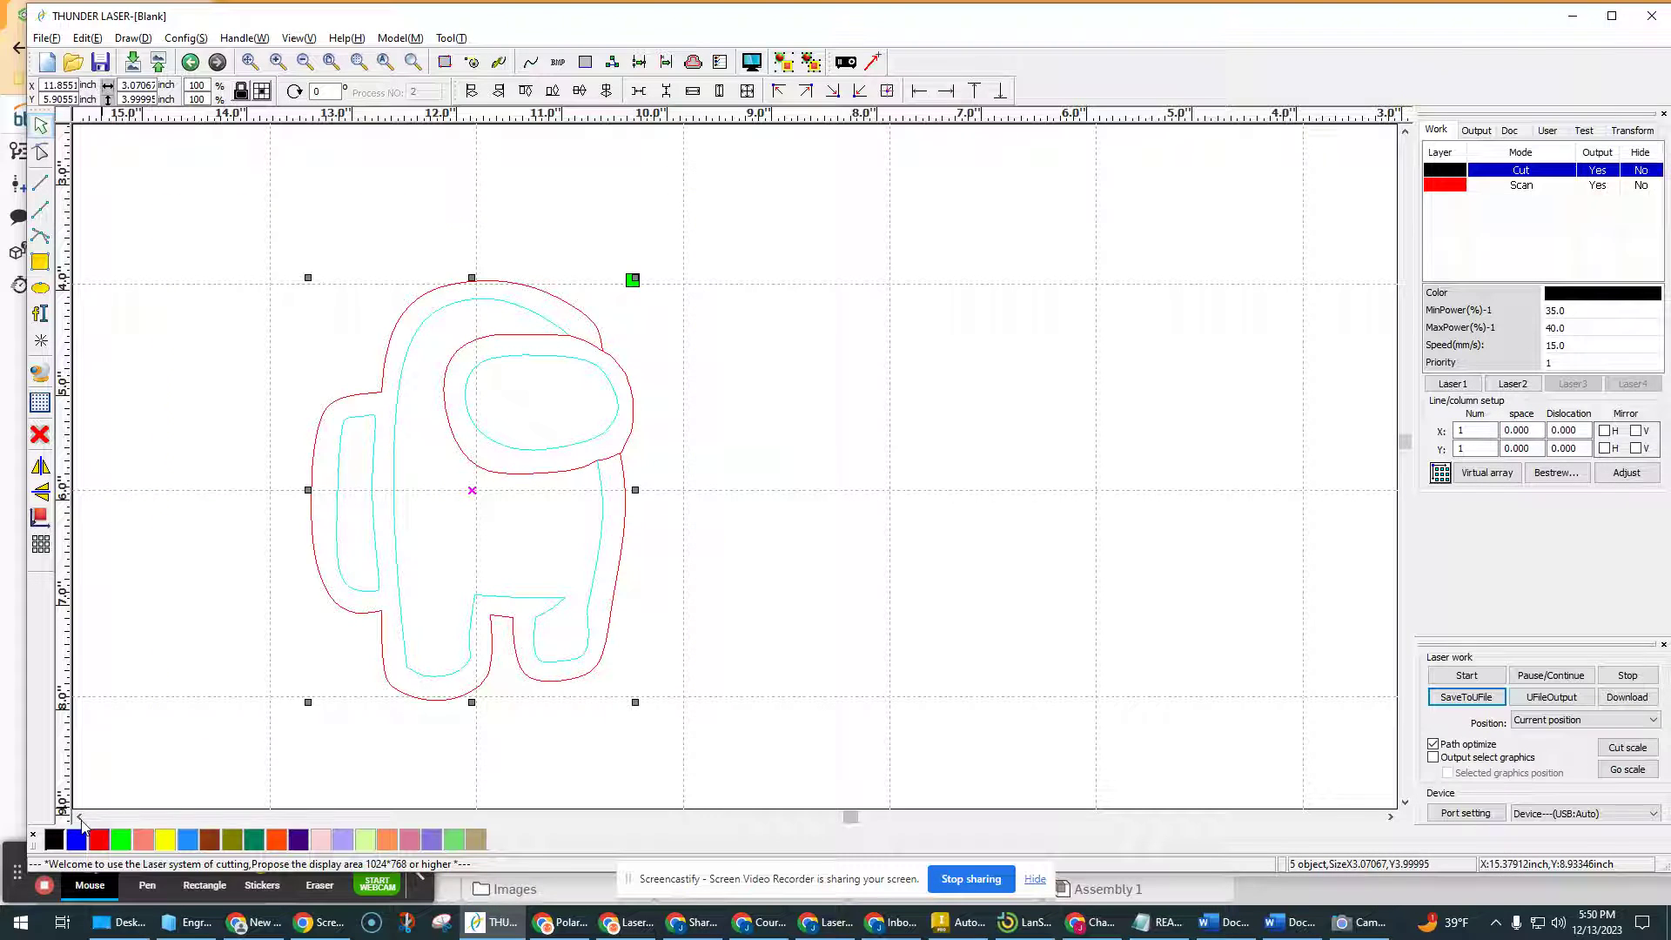
left_click(53, 839)
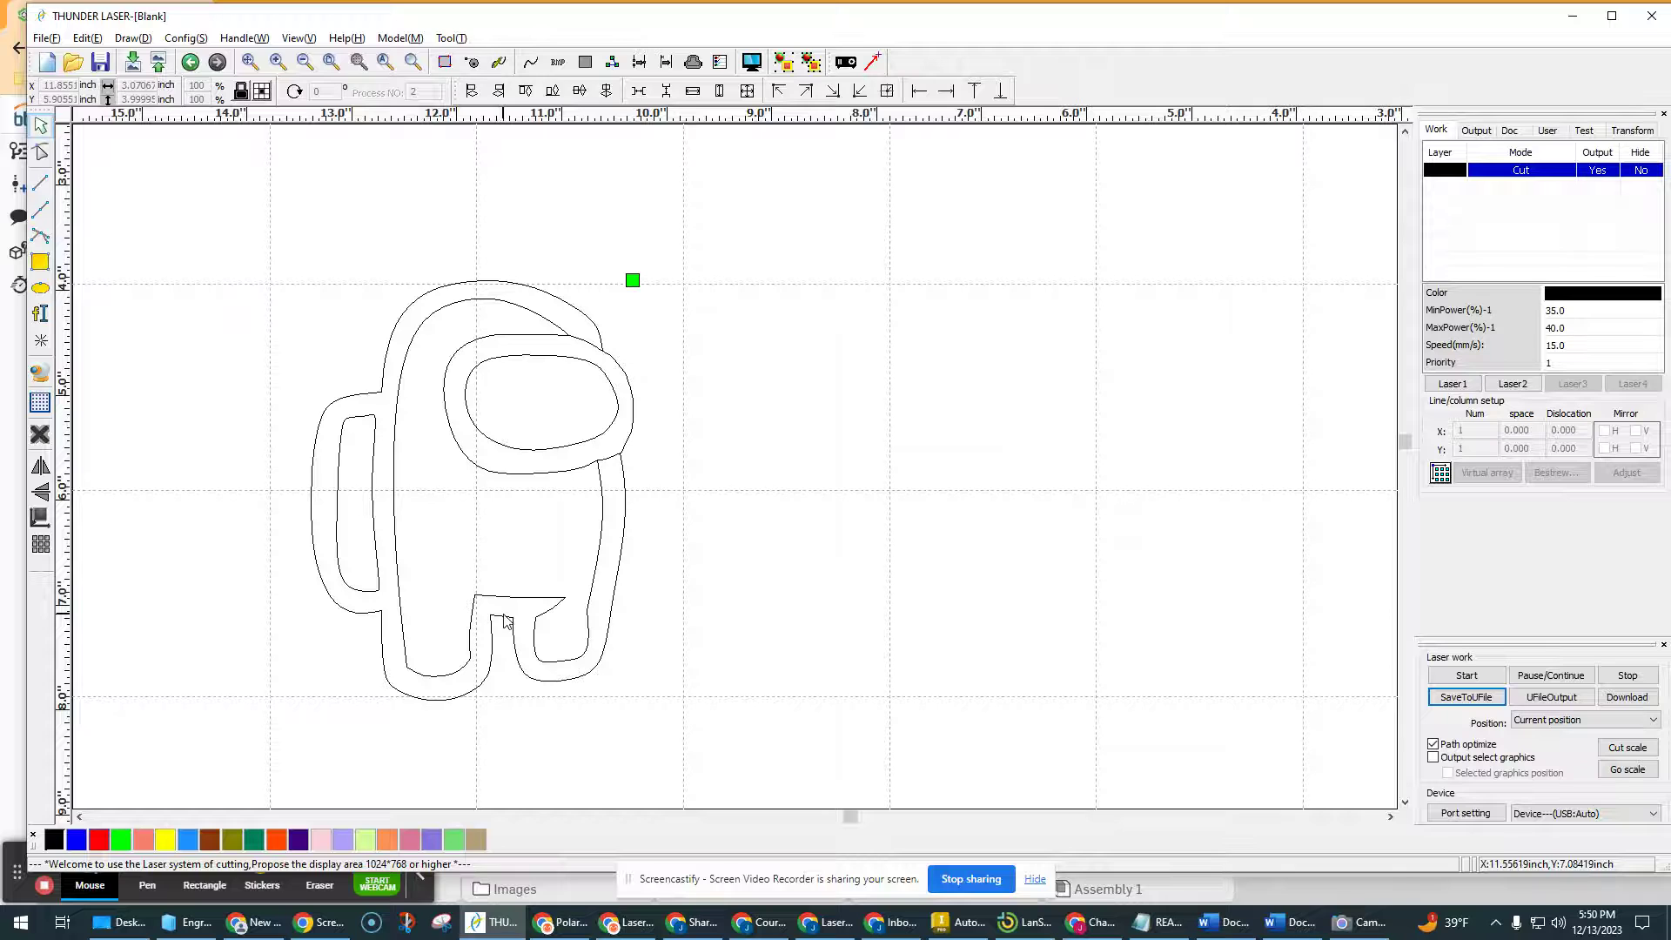
Turn the backpack's inner curve and the body's inner curve red.
left_click(370, 417)
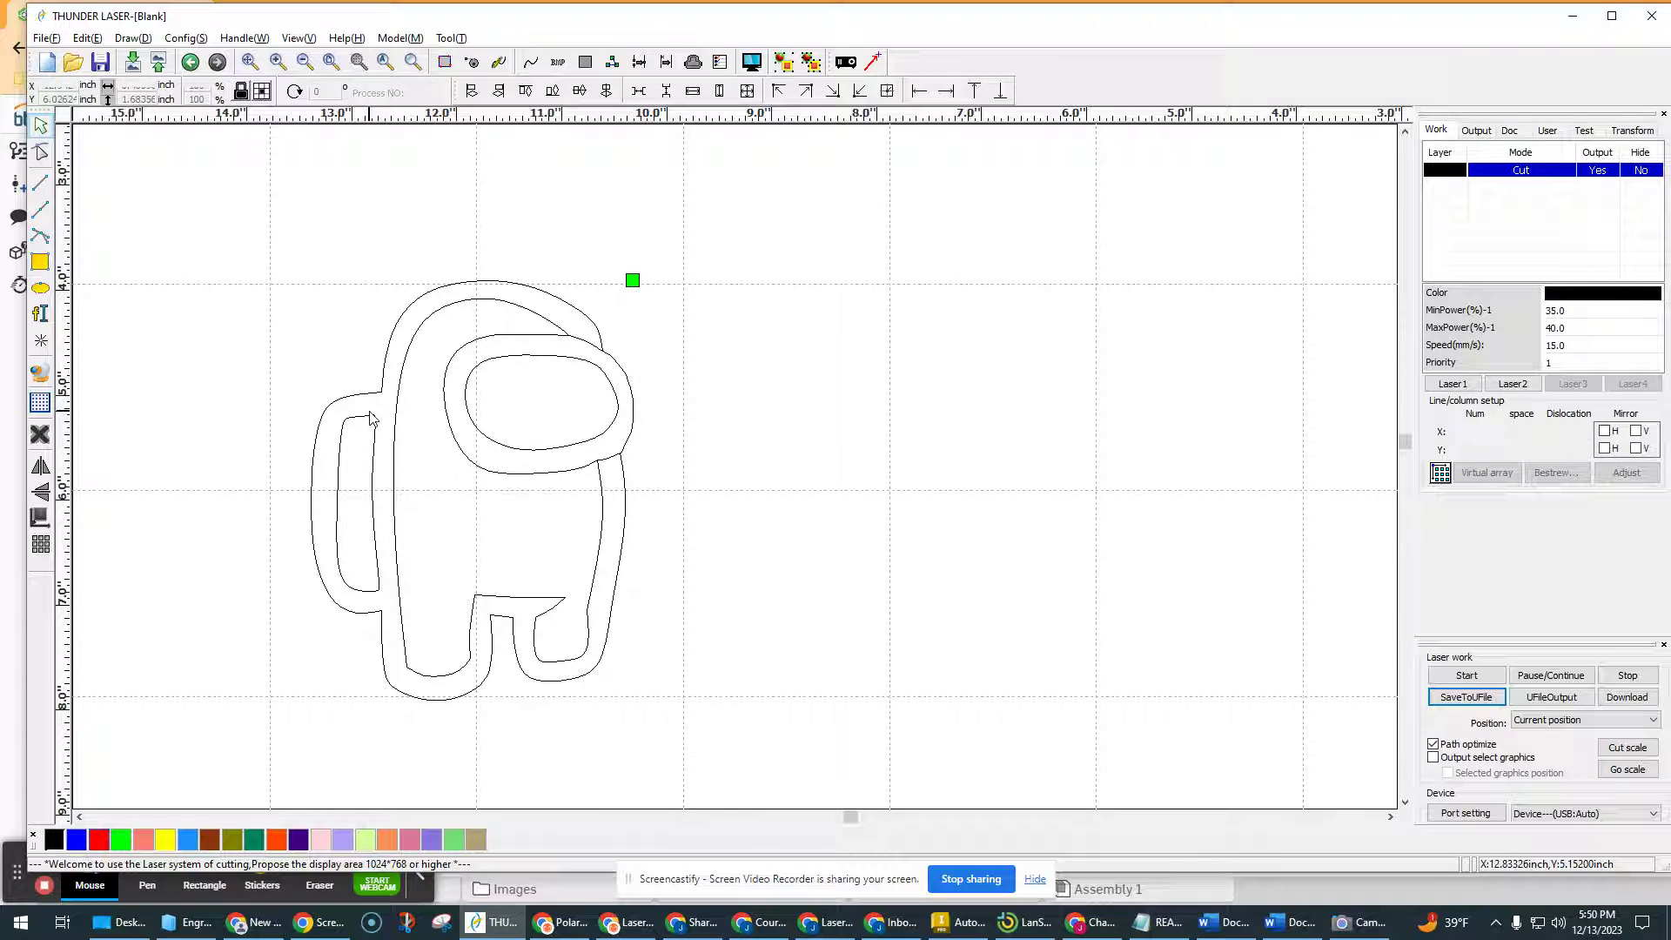
left_click(370, 417)
left_click(107, 836)
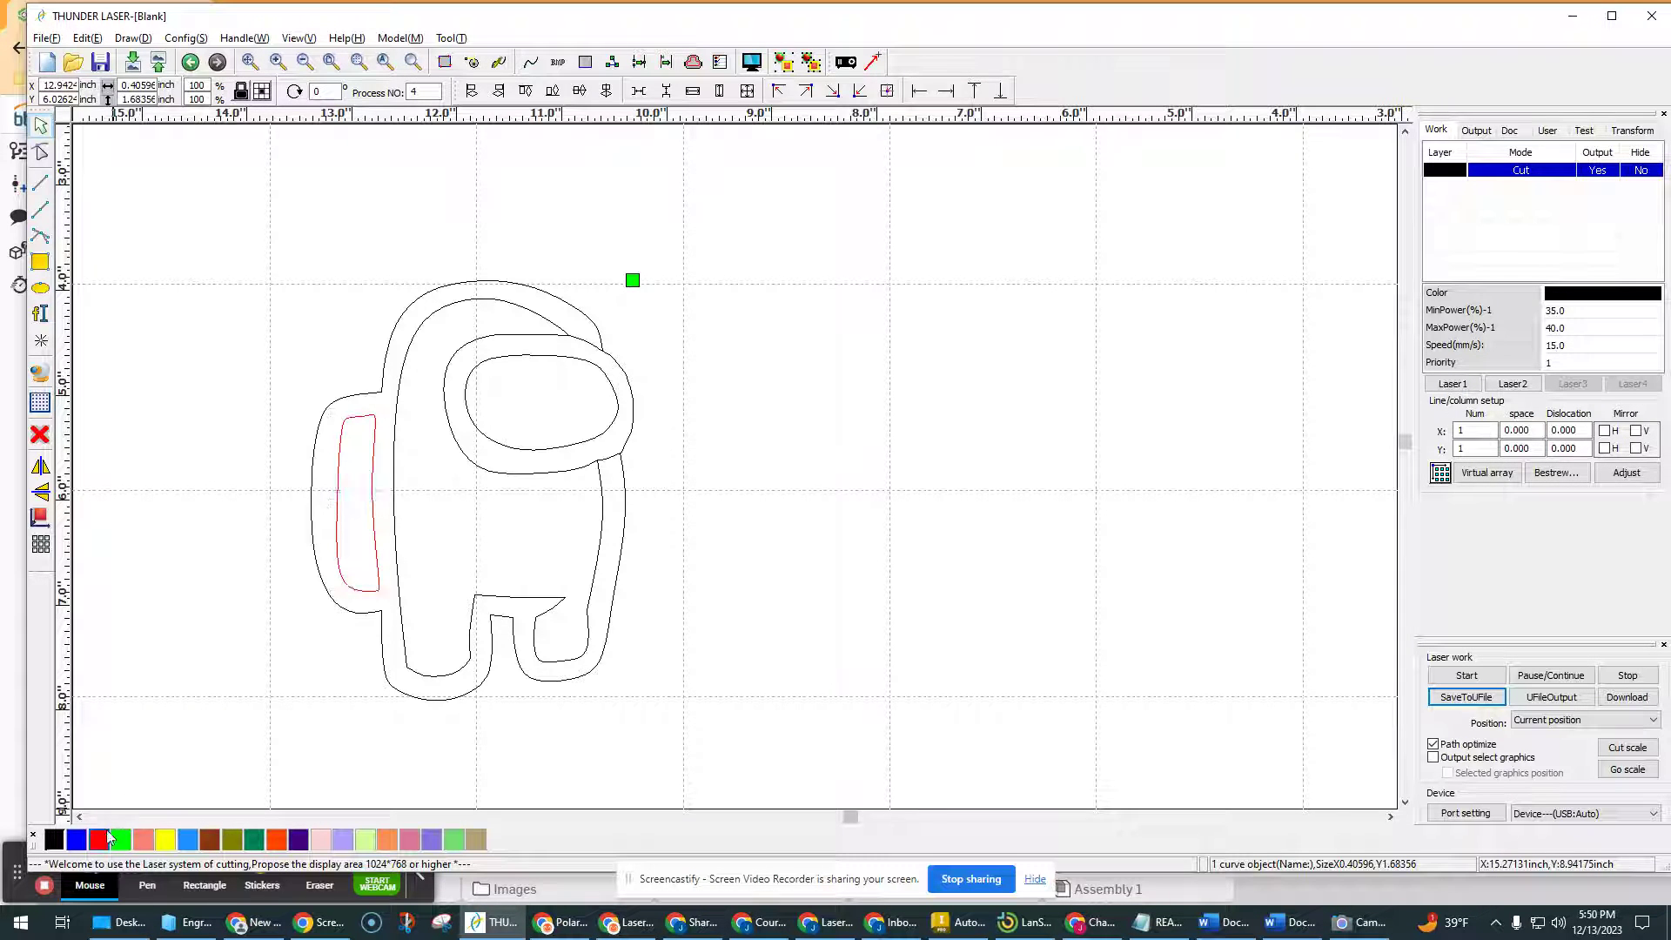
left_click(194, 541)
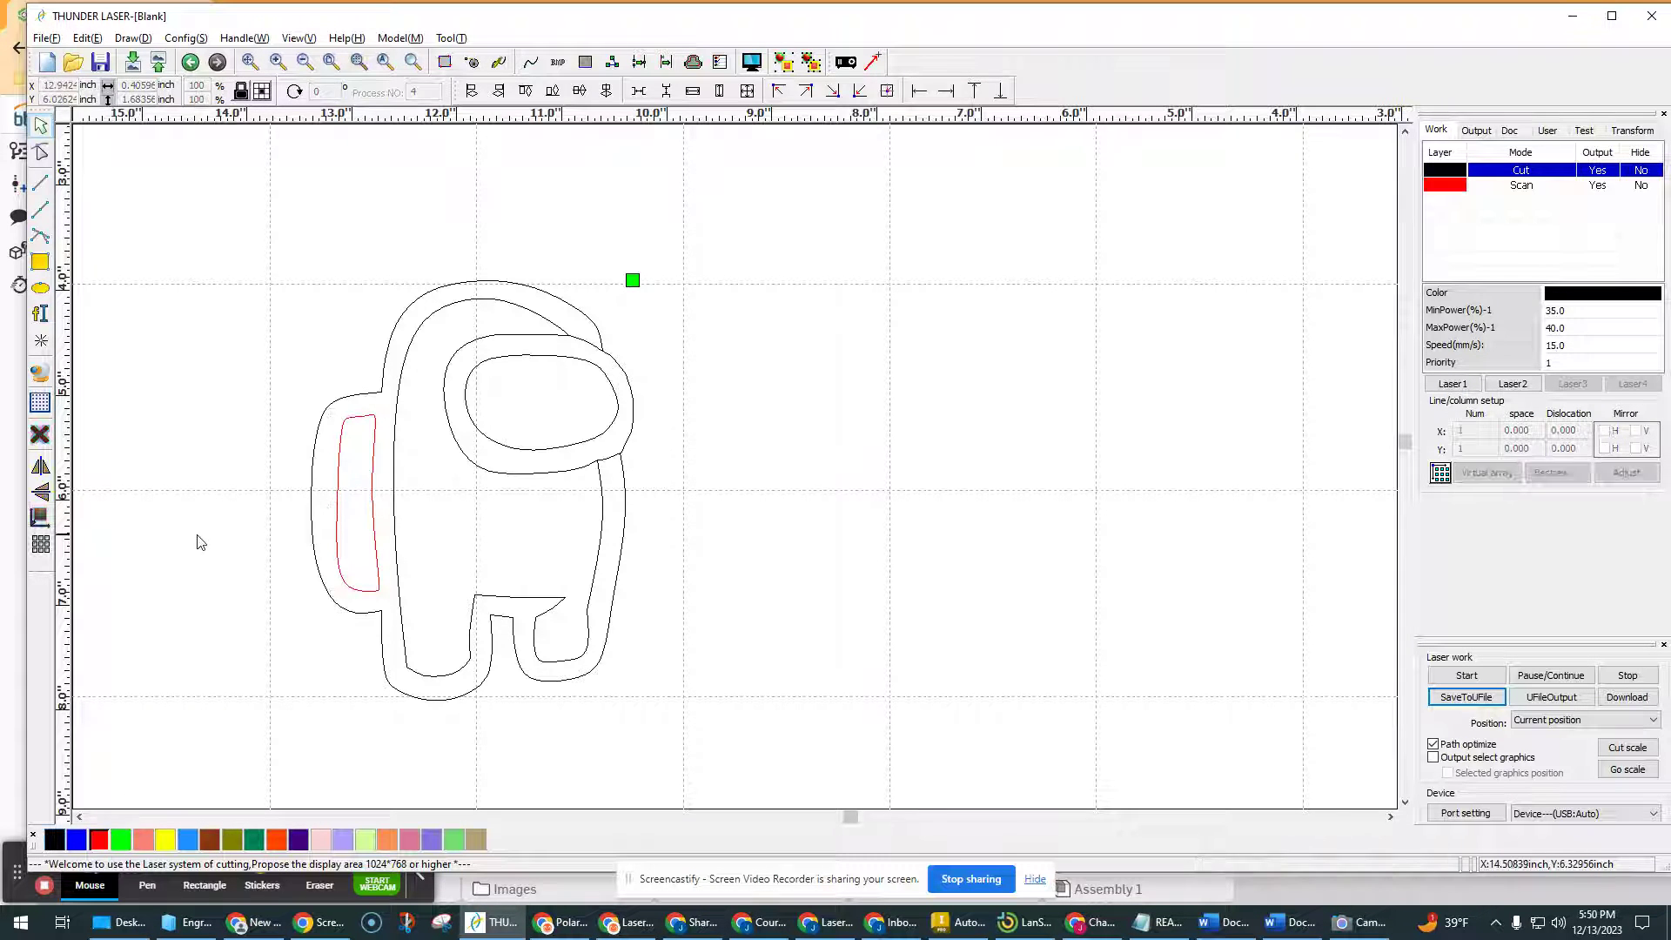
left_click(399, 528)
left_click(157, 766)
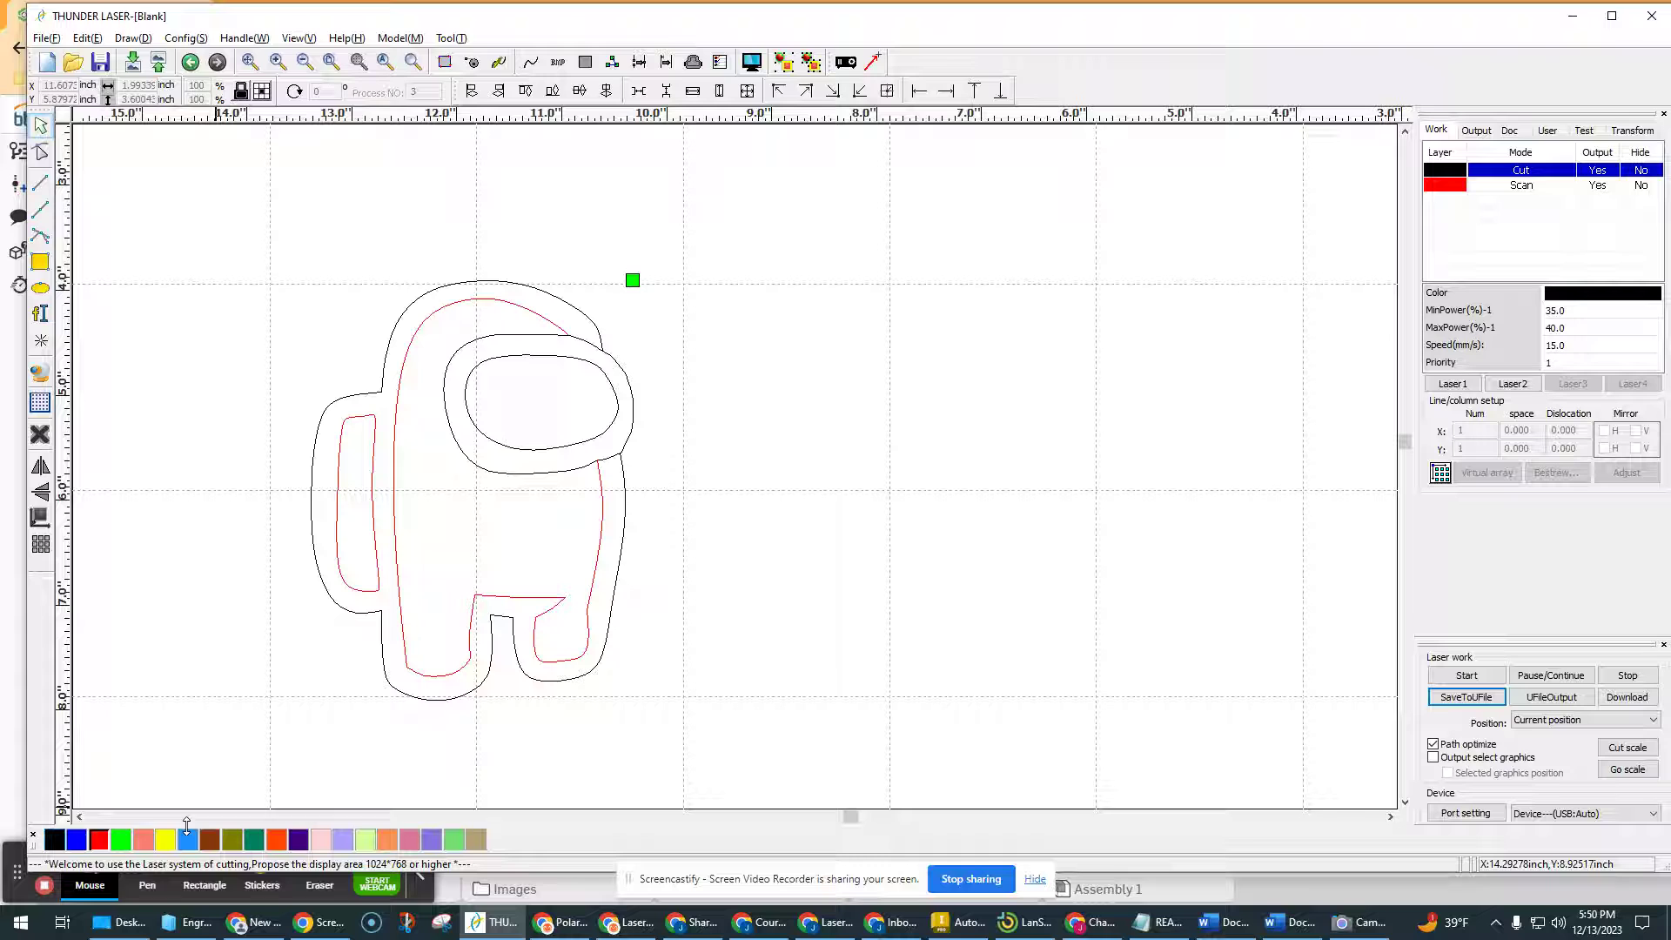
Turn the visor's outer curve and the inner visor ellipse red.
left_click(469, 468)
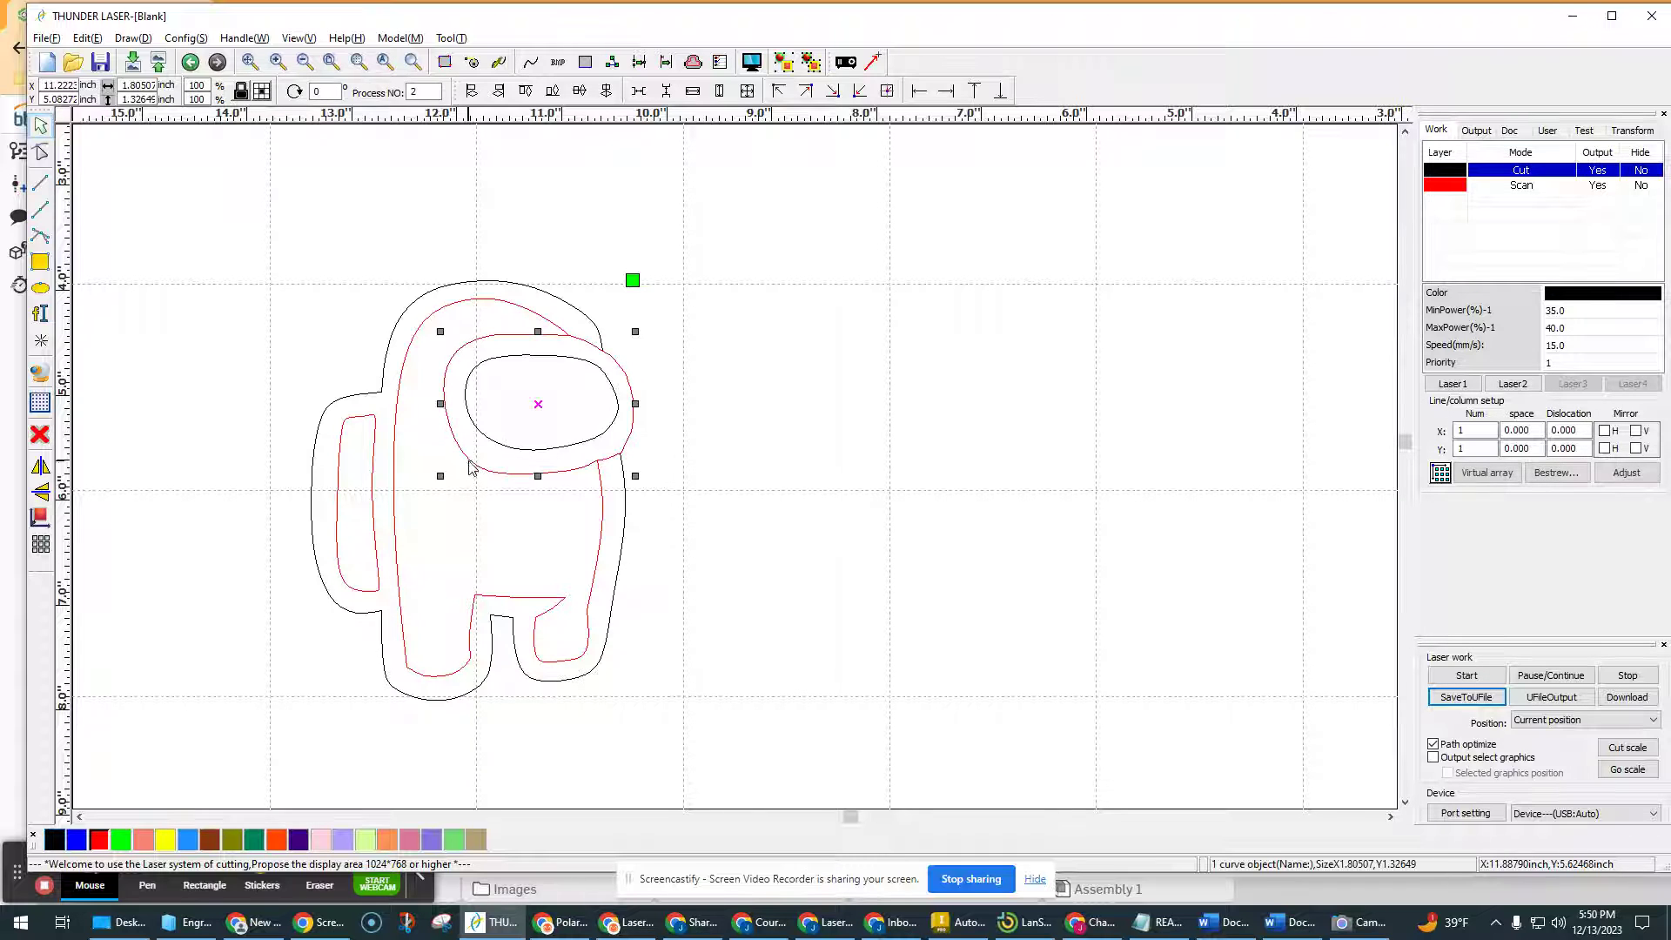
left_click(522, 450)
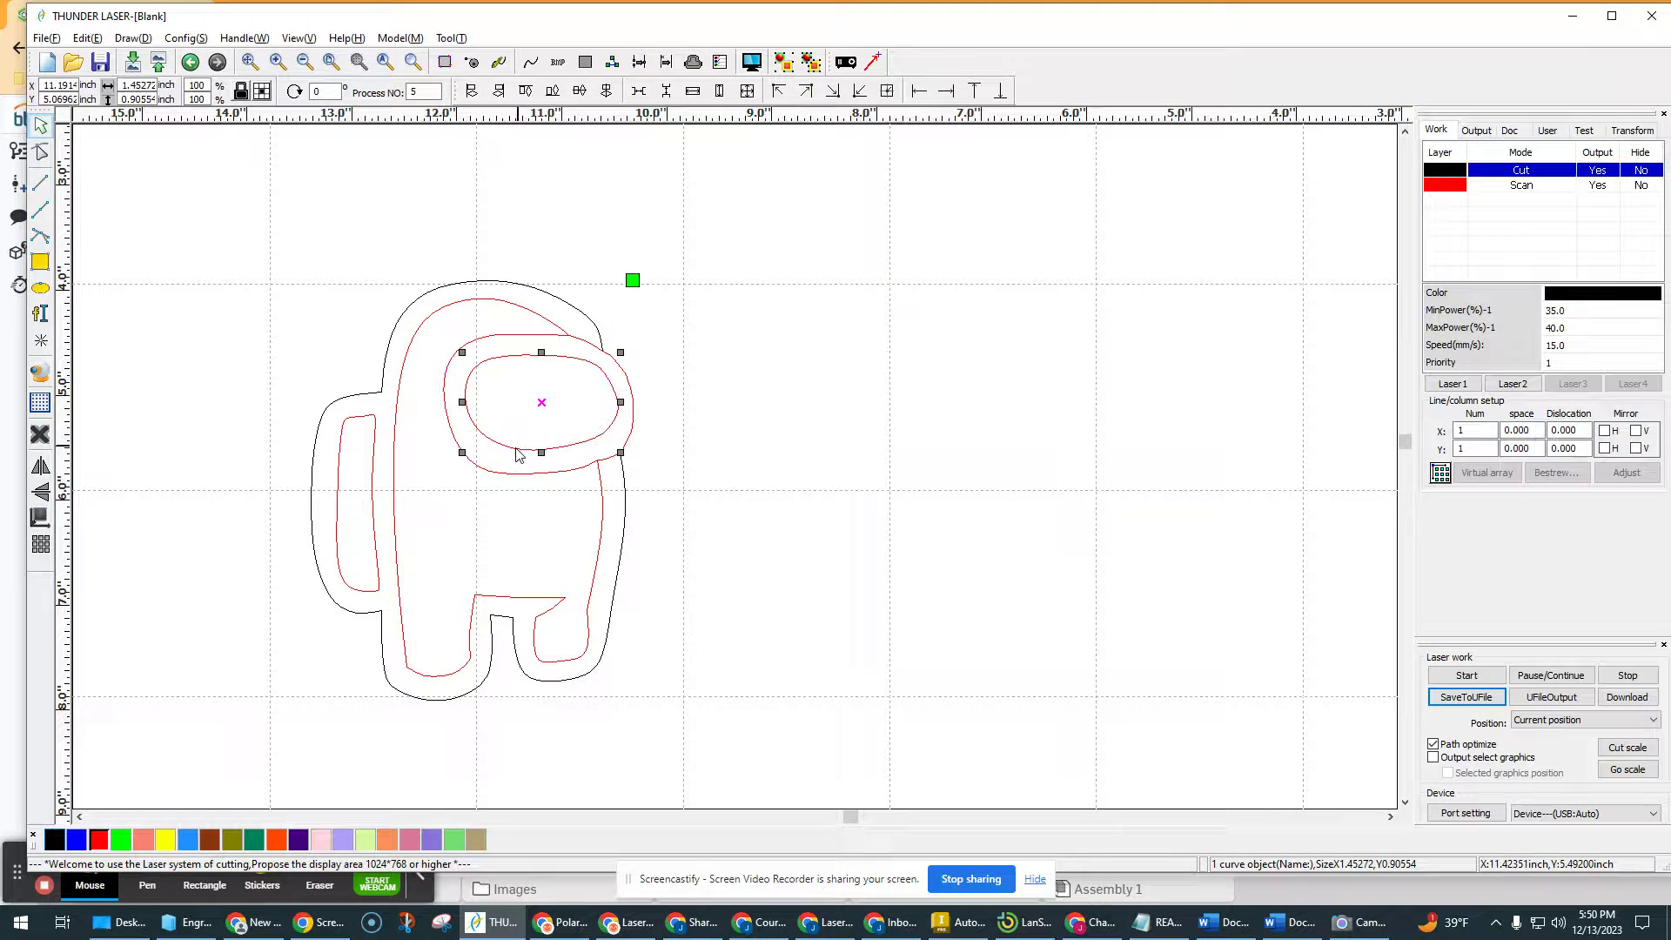
left_click(98, 838)
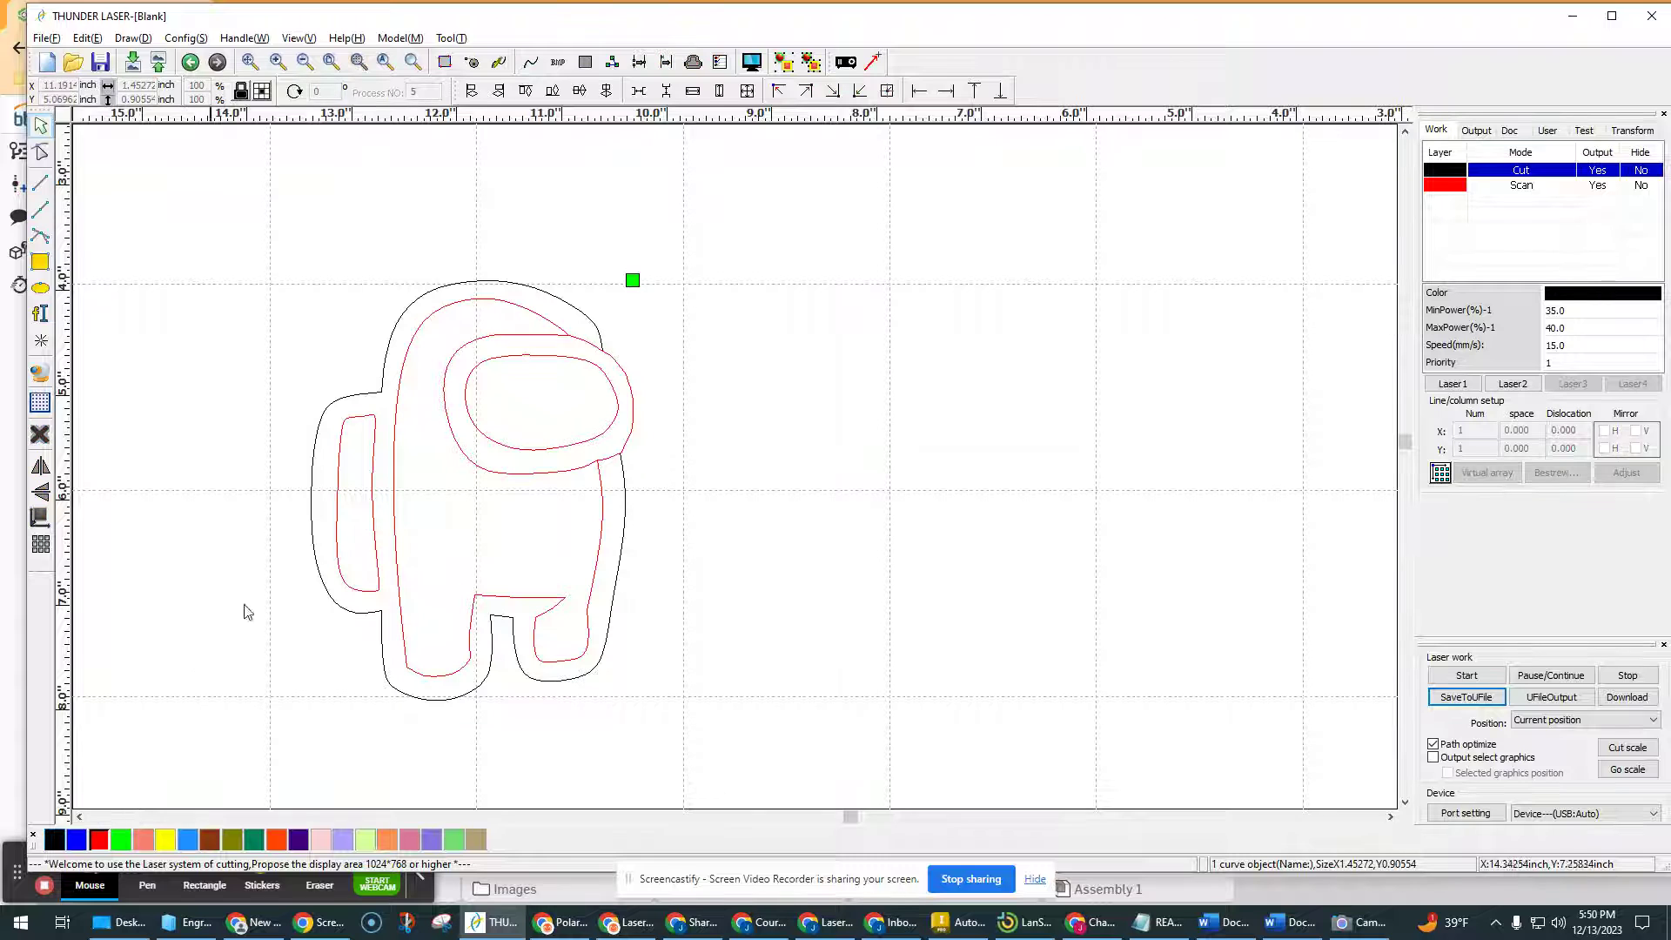
scroll(676, 376, "up", 2)
scroll(561, 363, "down", 1)
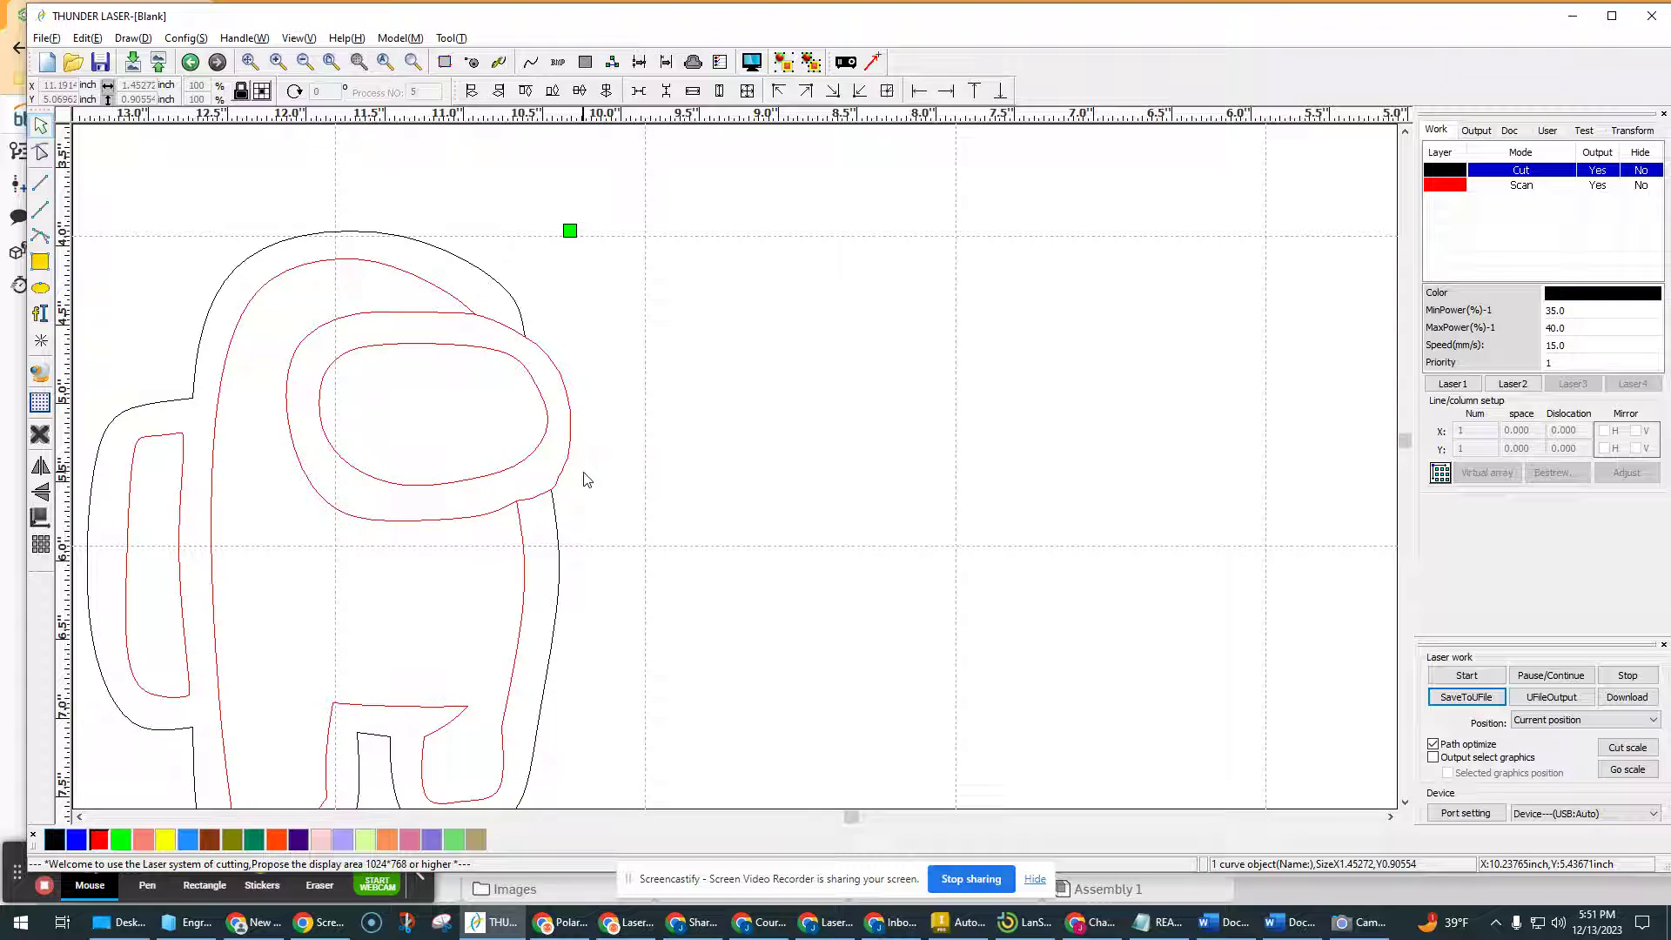
scroll(595, 454, "down", 1)
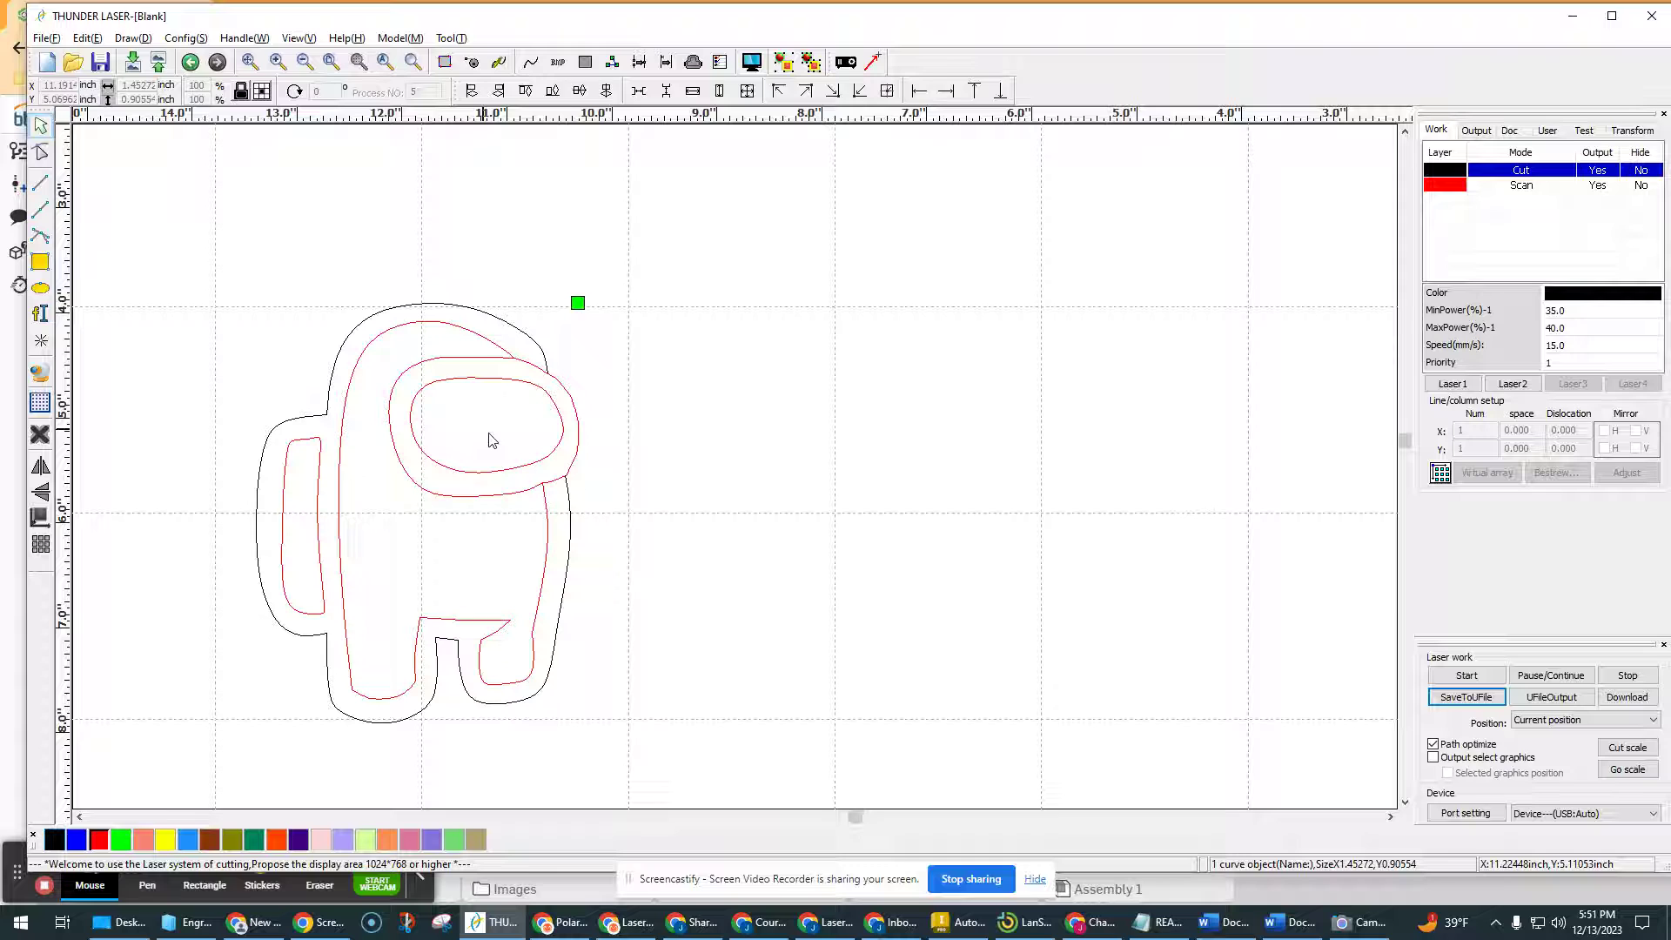
left_click(581, 446)
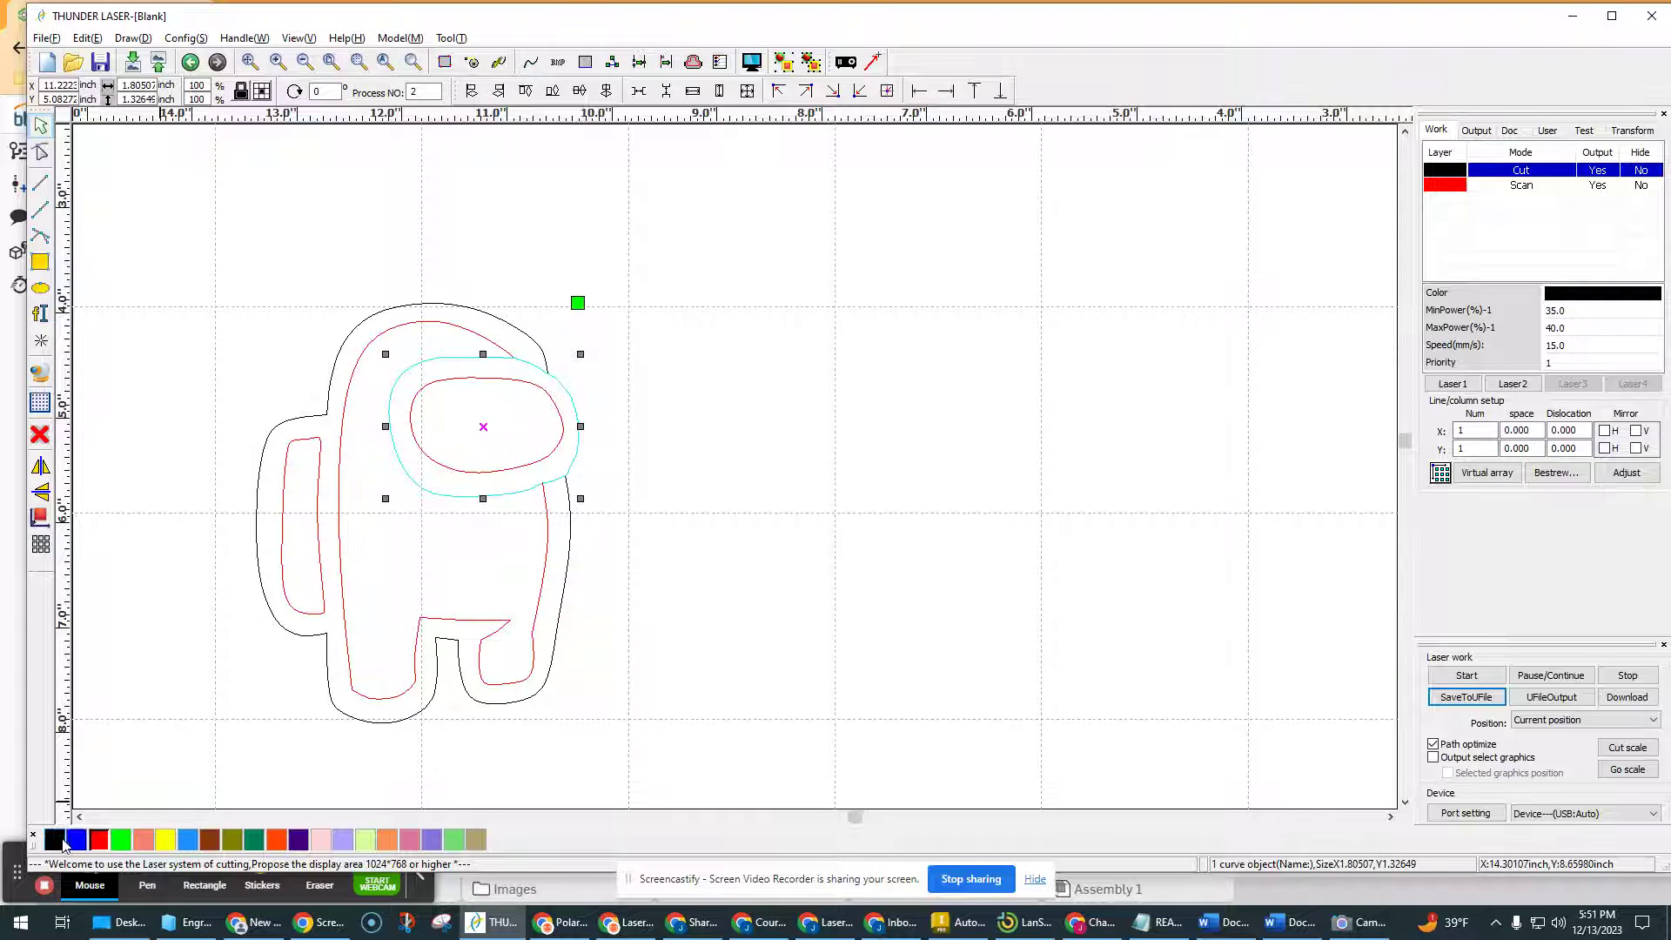
left_click(478, 578)
left_click(504, 495)
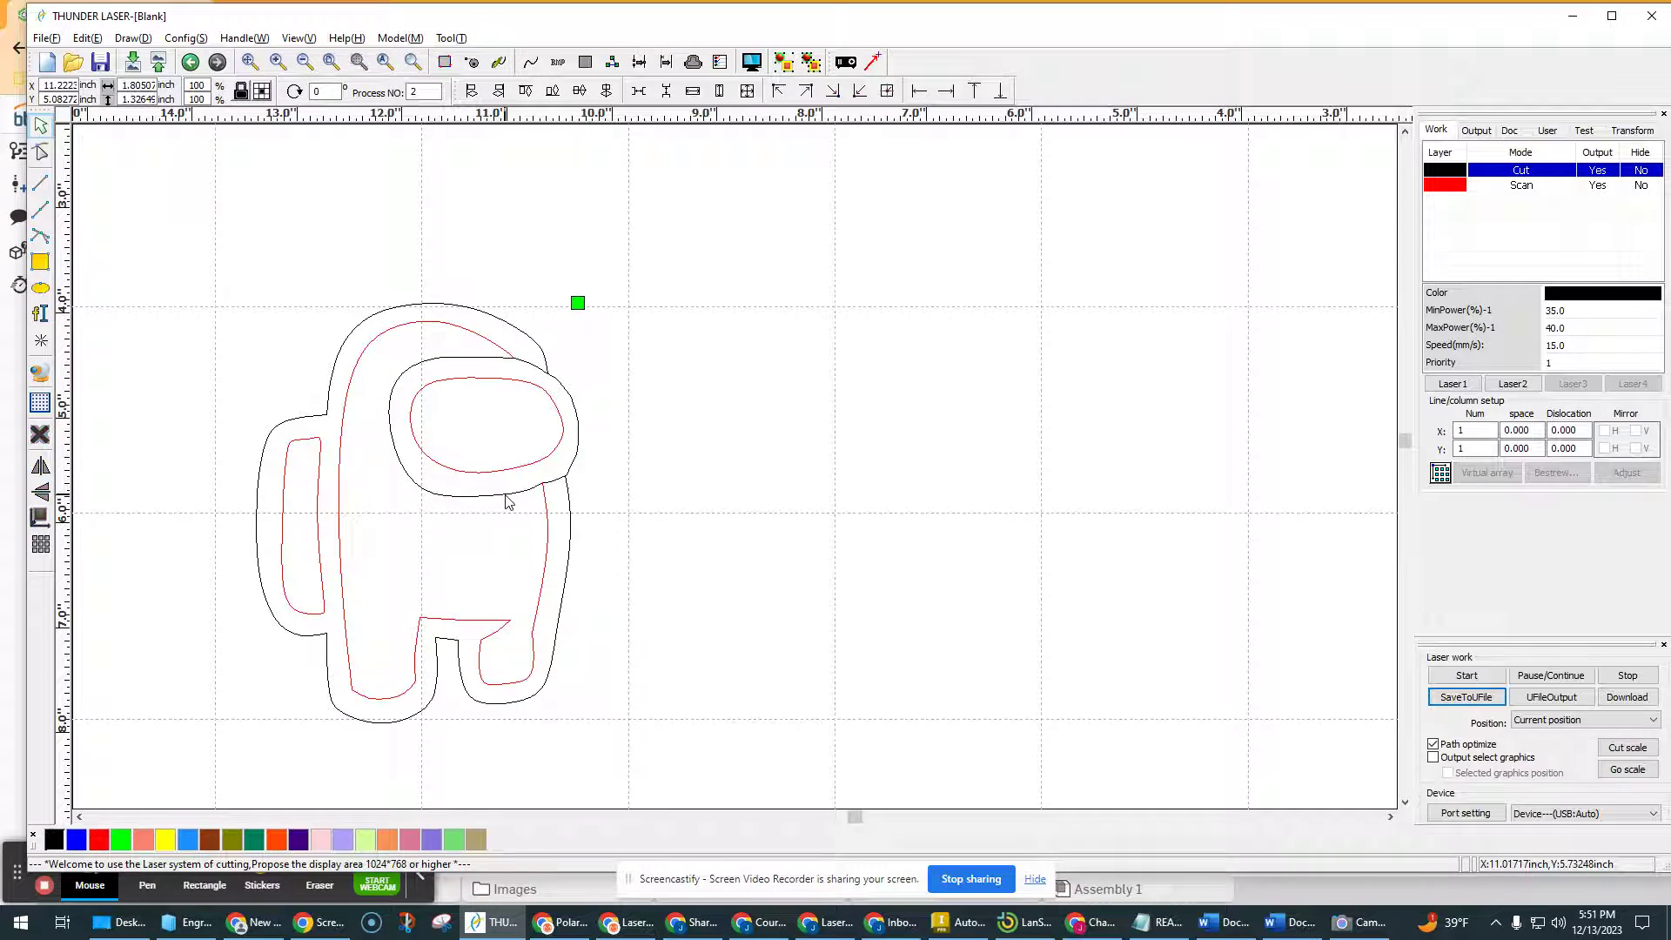
left_click(470, 511)
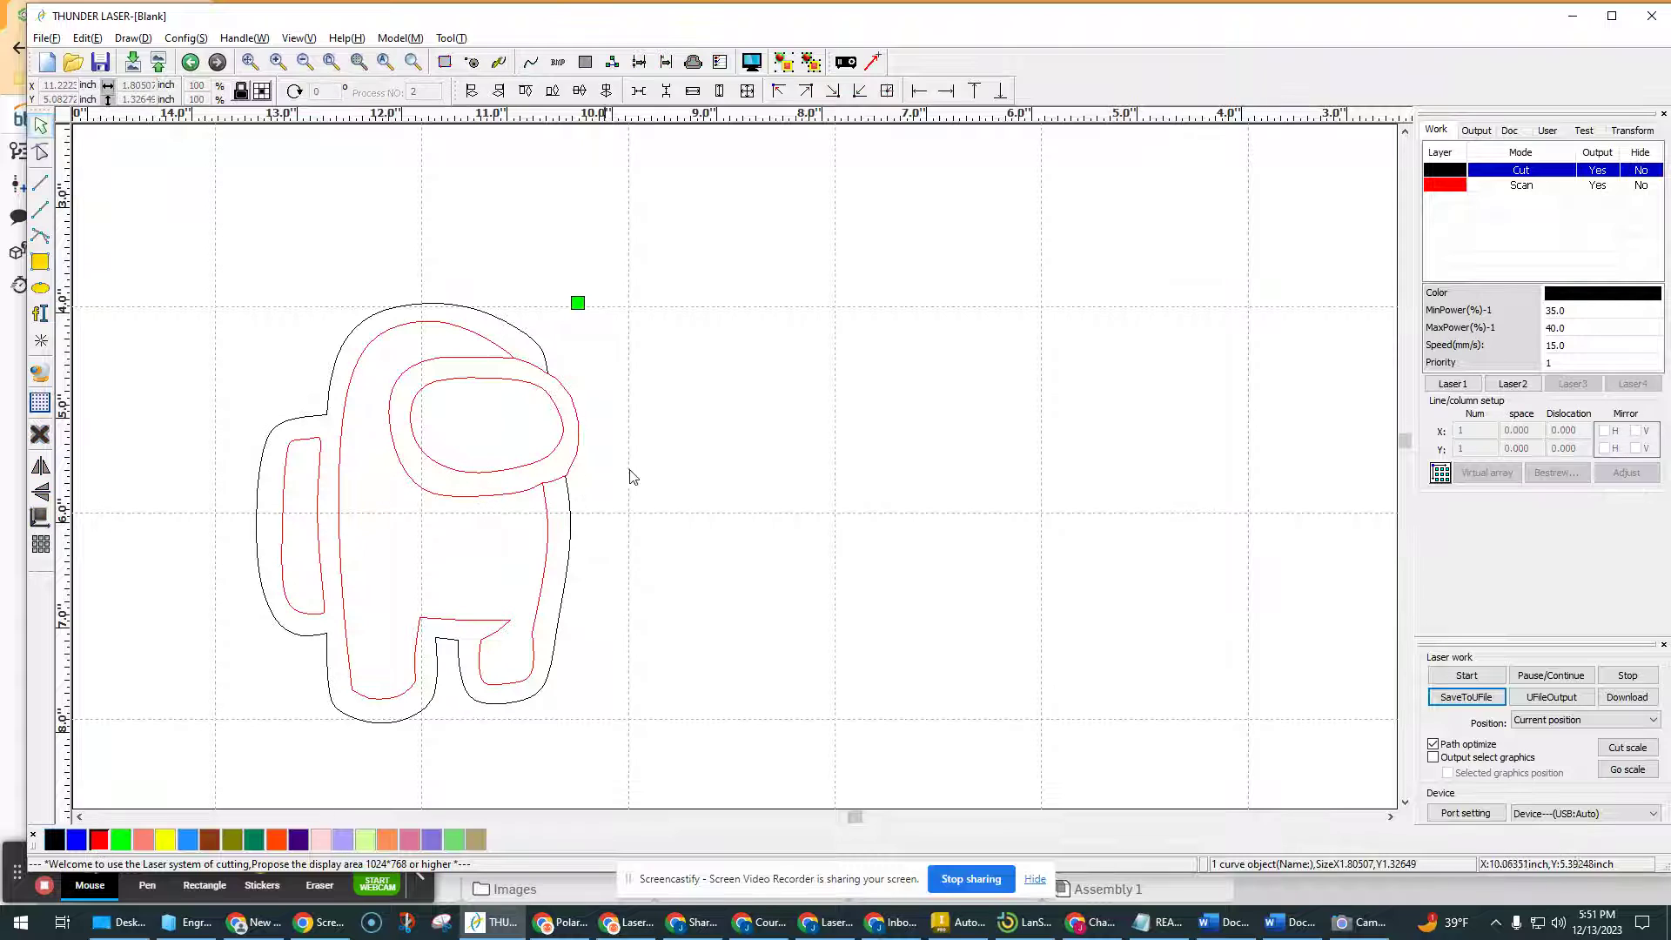
scroll(535, 396, "up", 1)
scroll(535, 396, "up", 1)
scroll(582, 369, "up", 1)
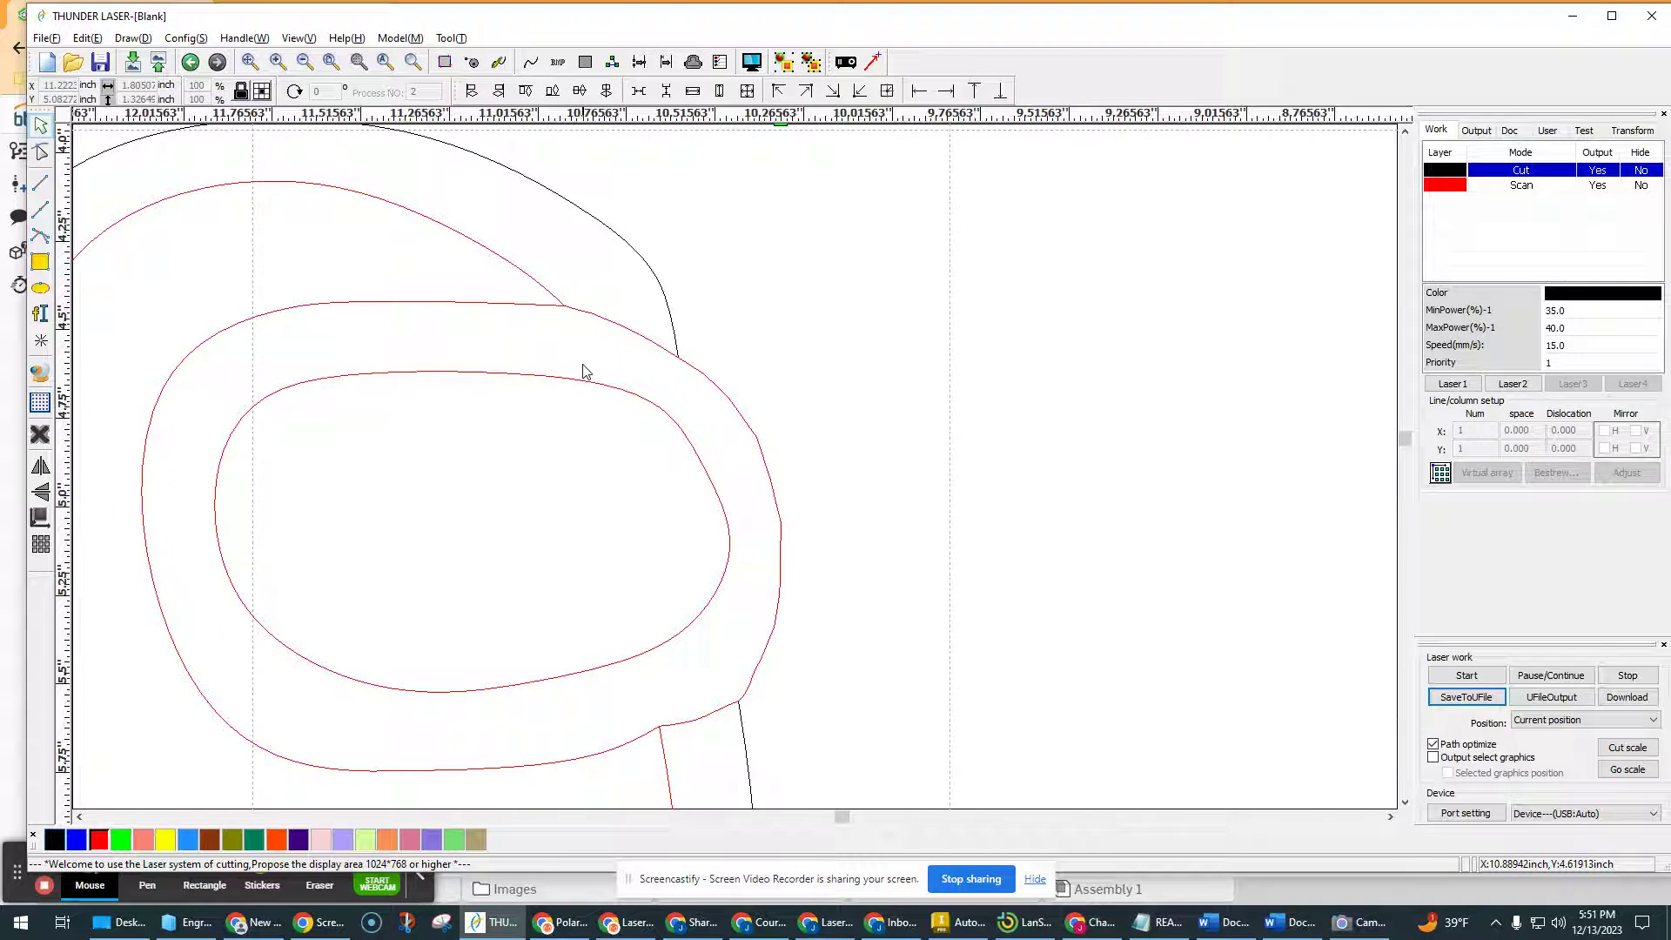
scroll(614, 373, "down", 2)
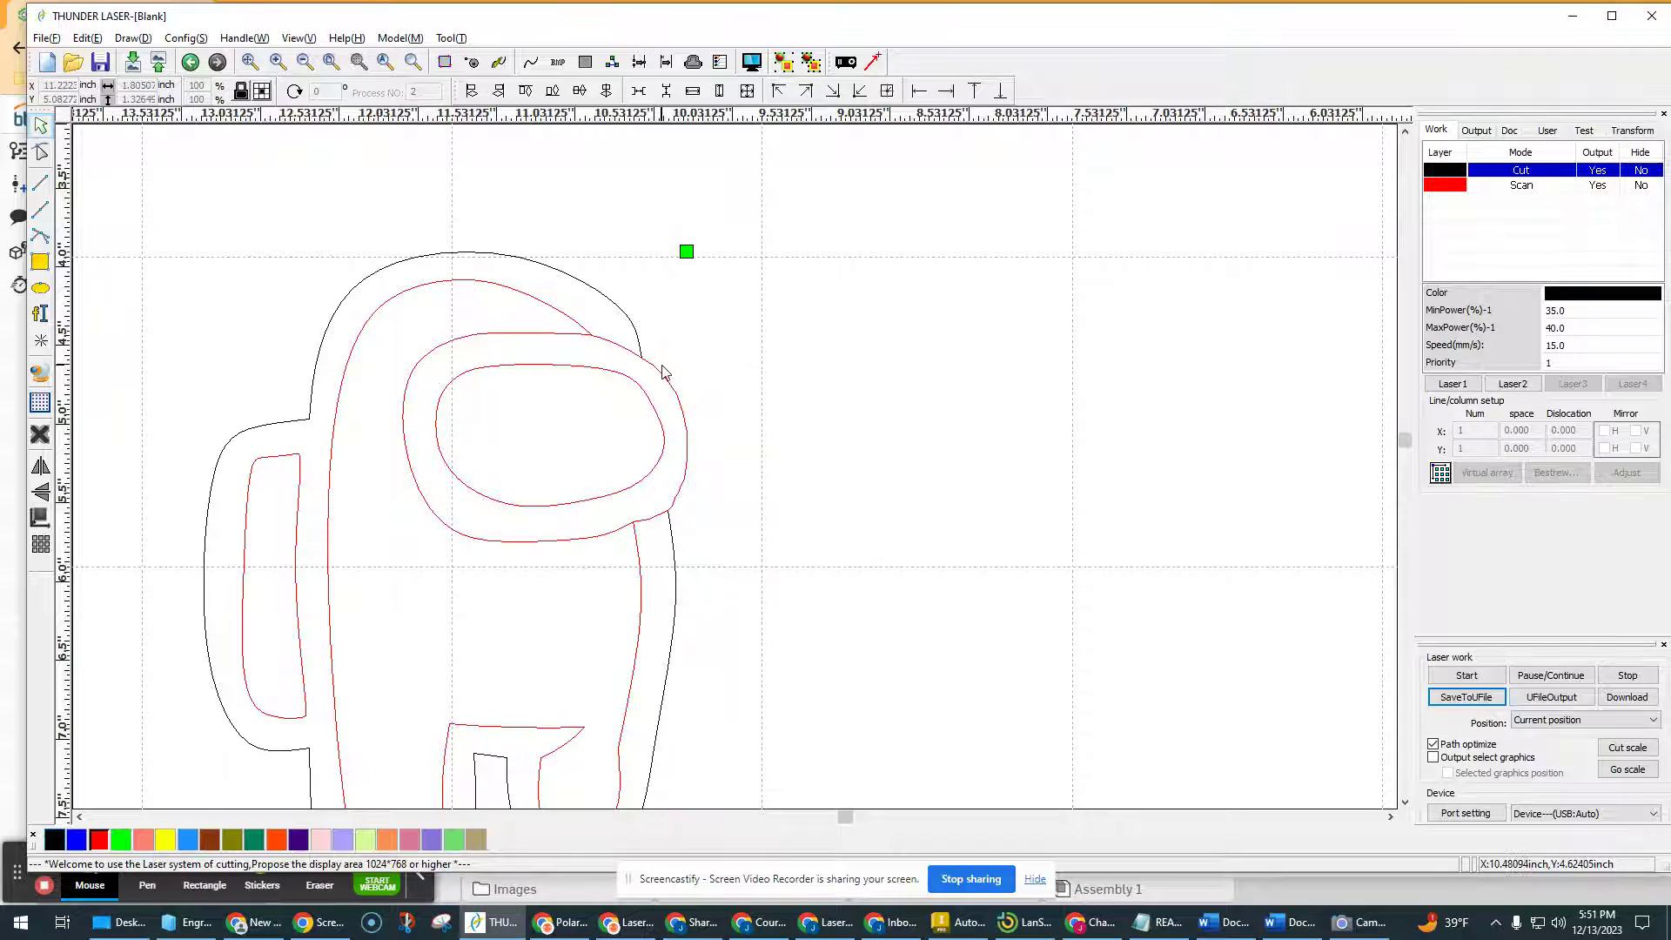
scroll(660, 351, "up", 1)
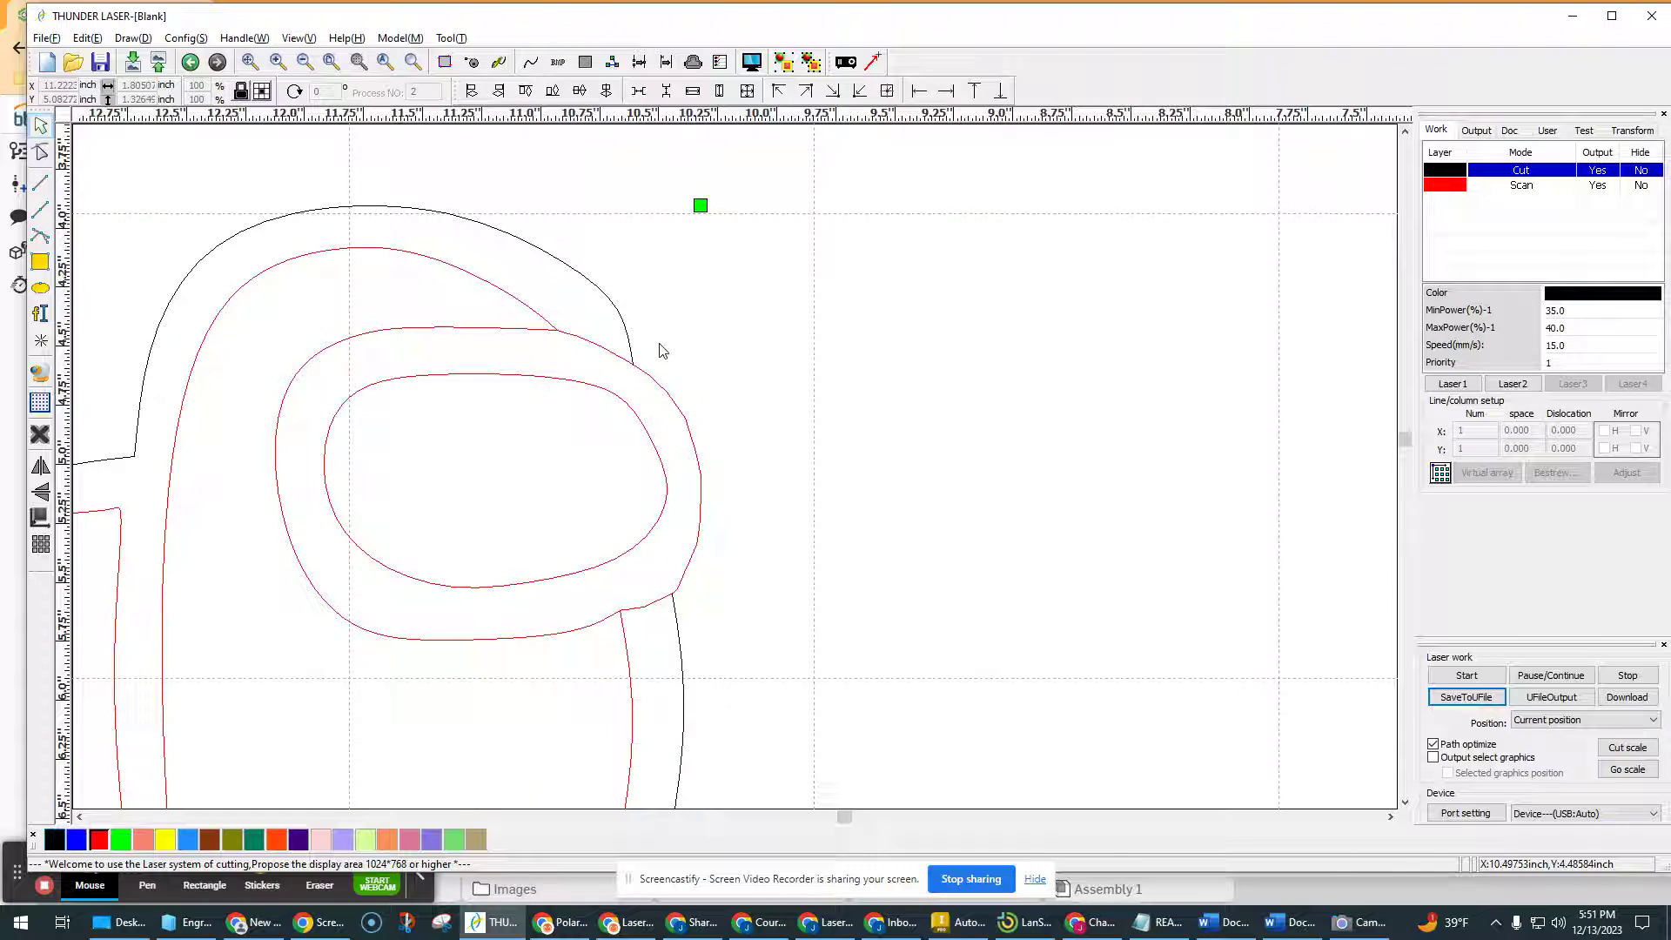
scroll(666, 352, "down", 1)
scroll(670, 379, "up", 1)
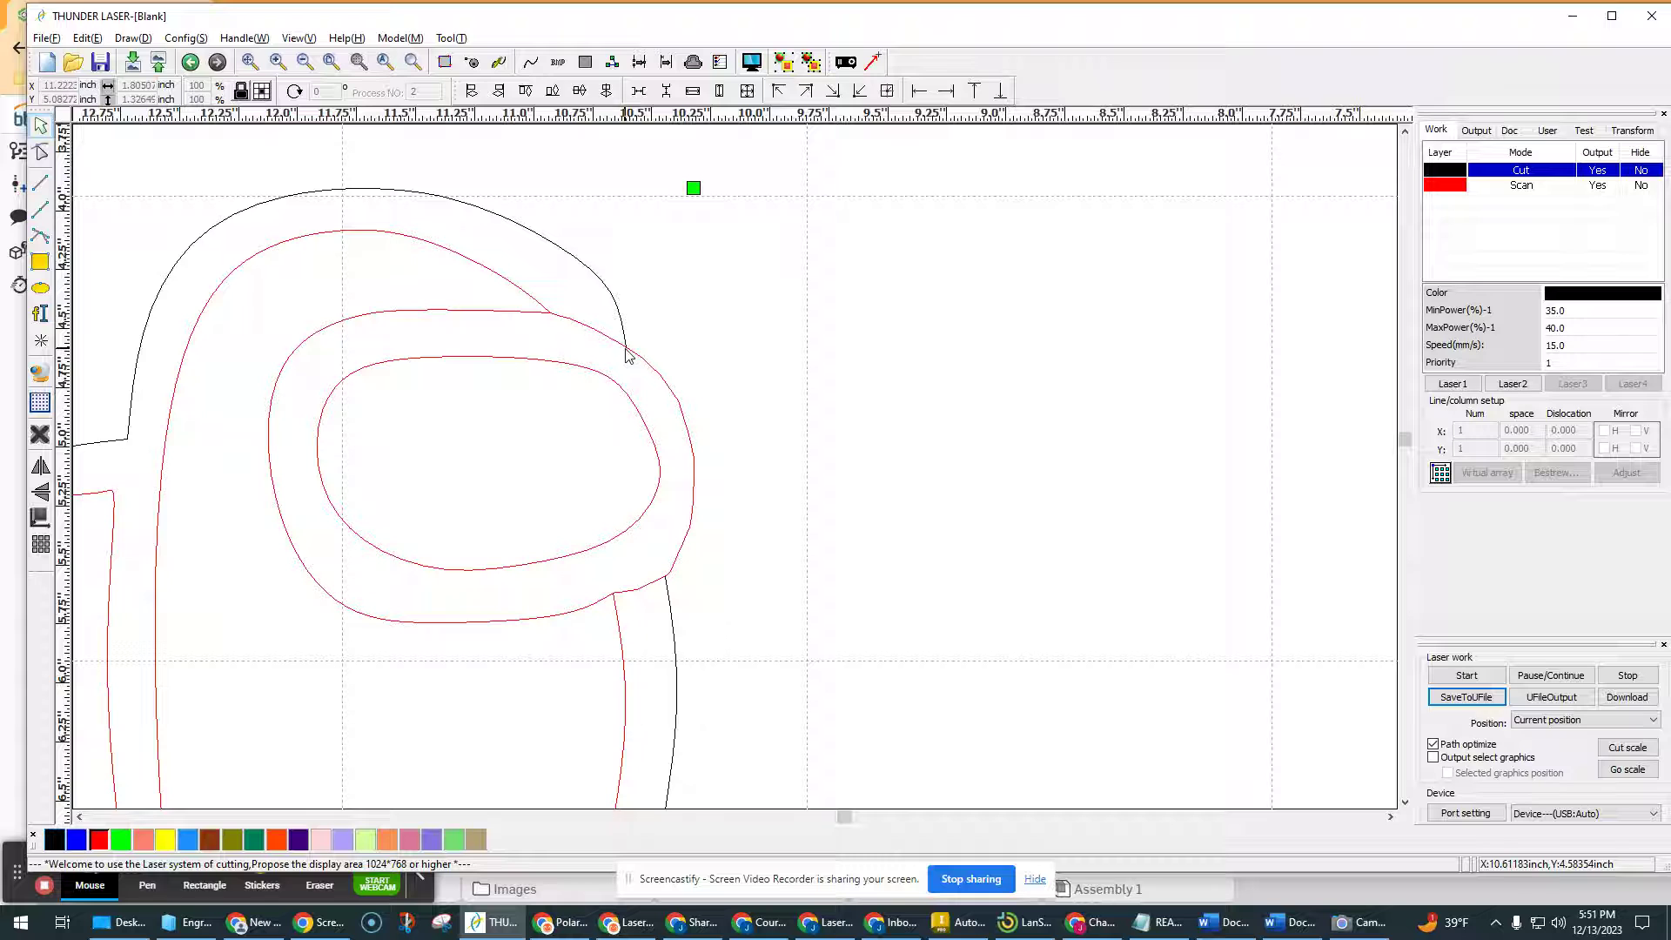
left_click(515, 315)
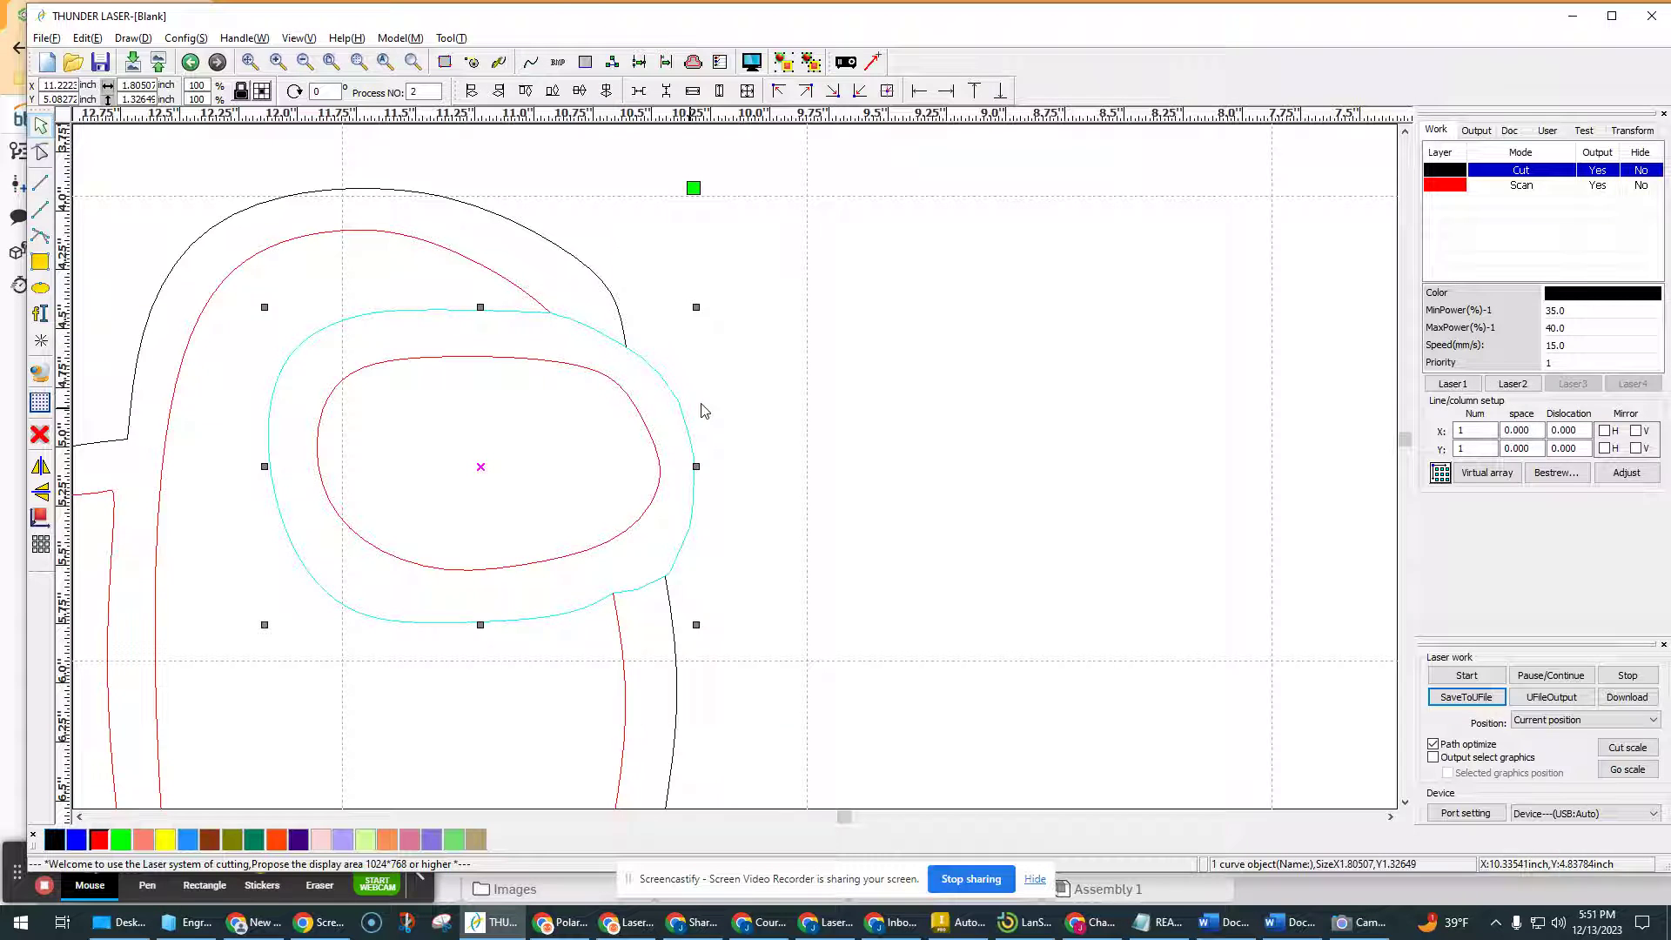
left_click(938, 359)
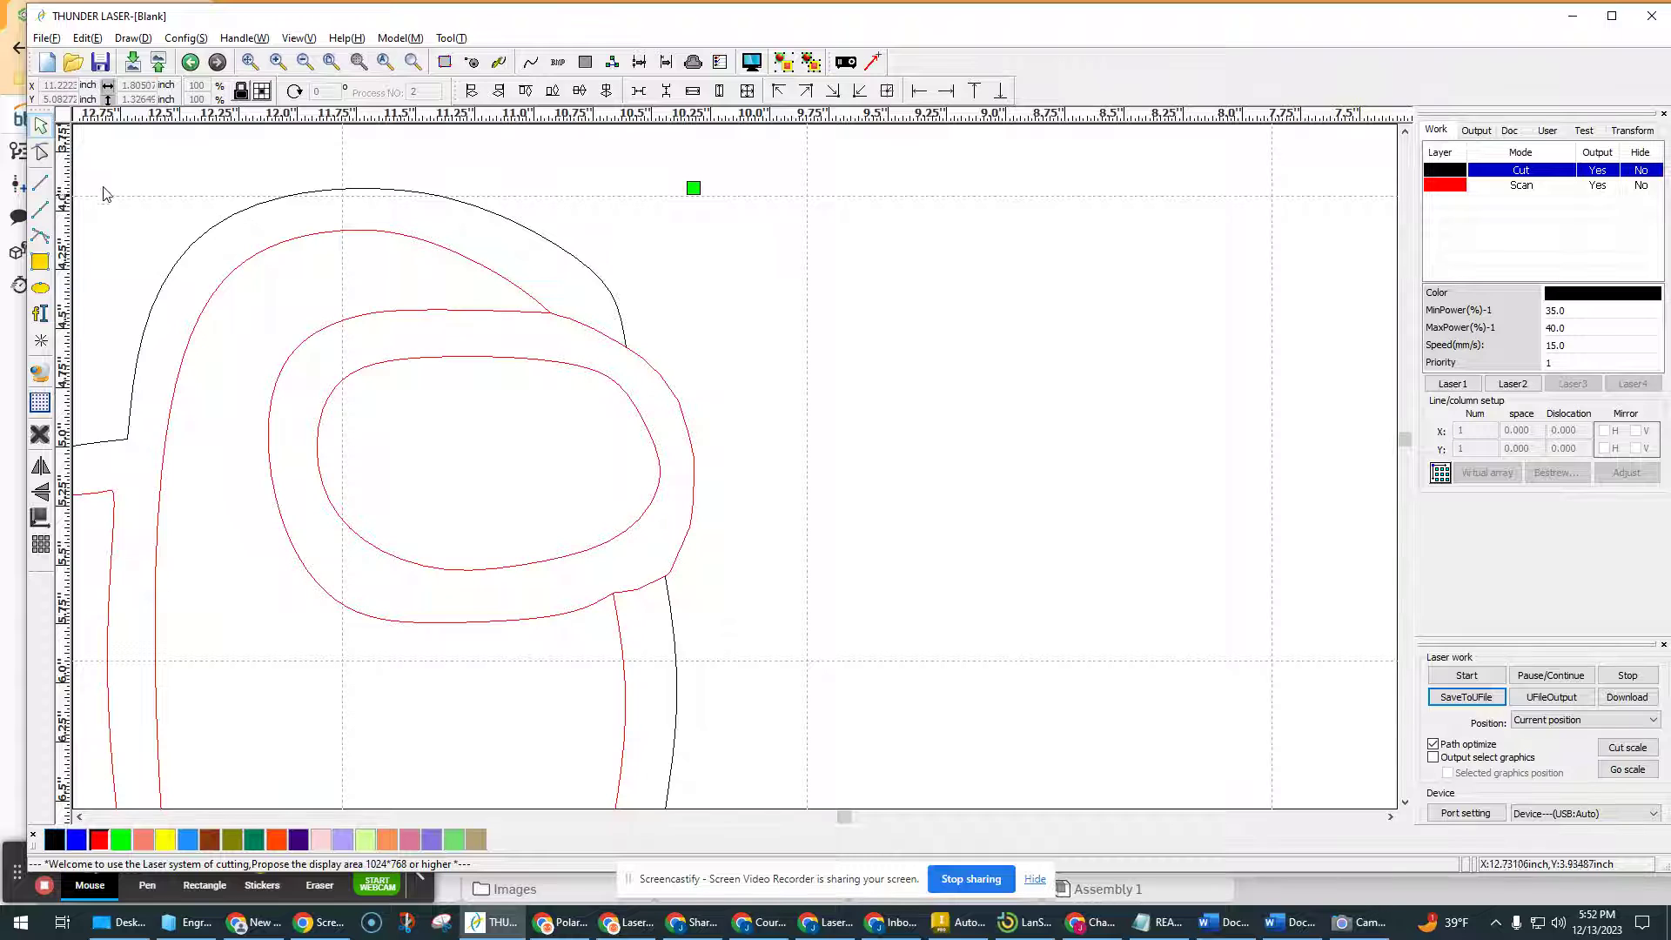
Break the outer visor curve at the node where the black outline meets its upper right edge.
left_click(41, 153)
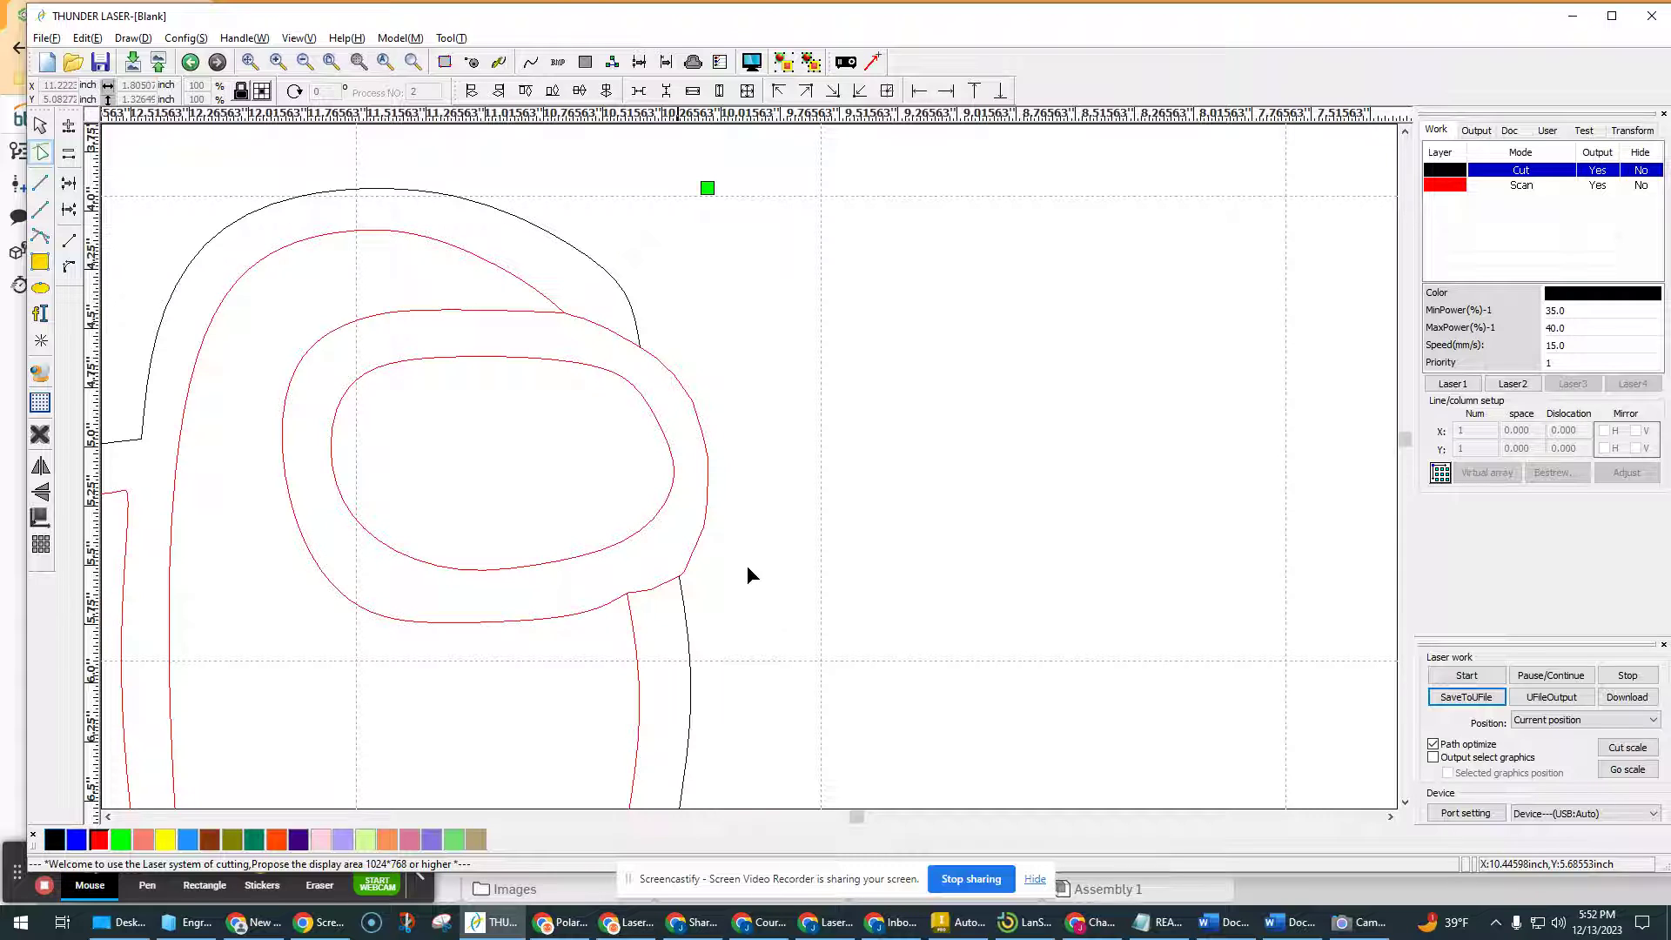
left_click(688, 389)
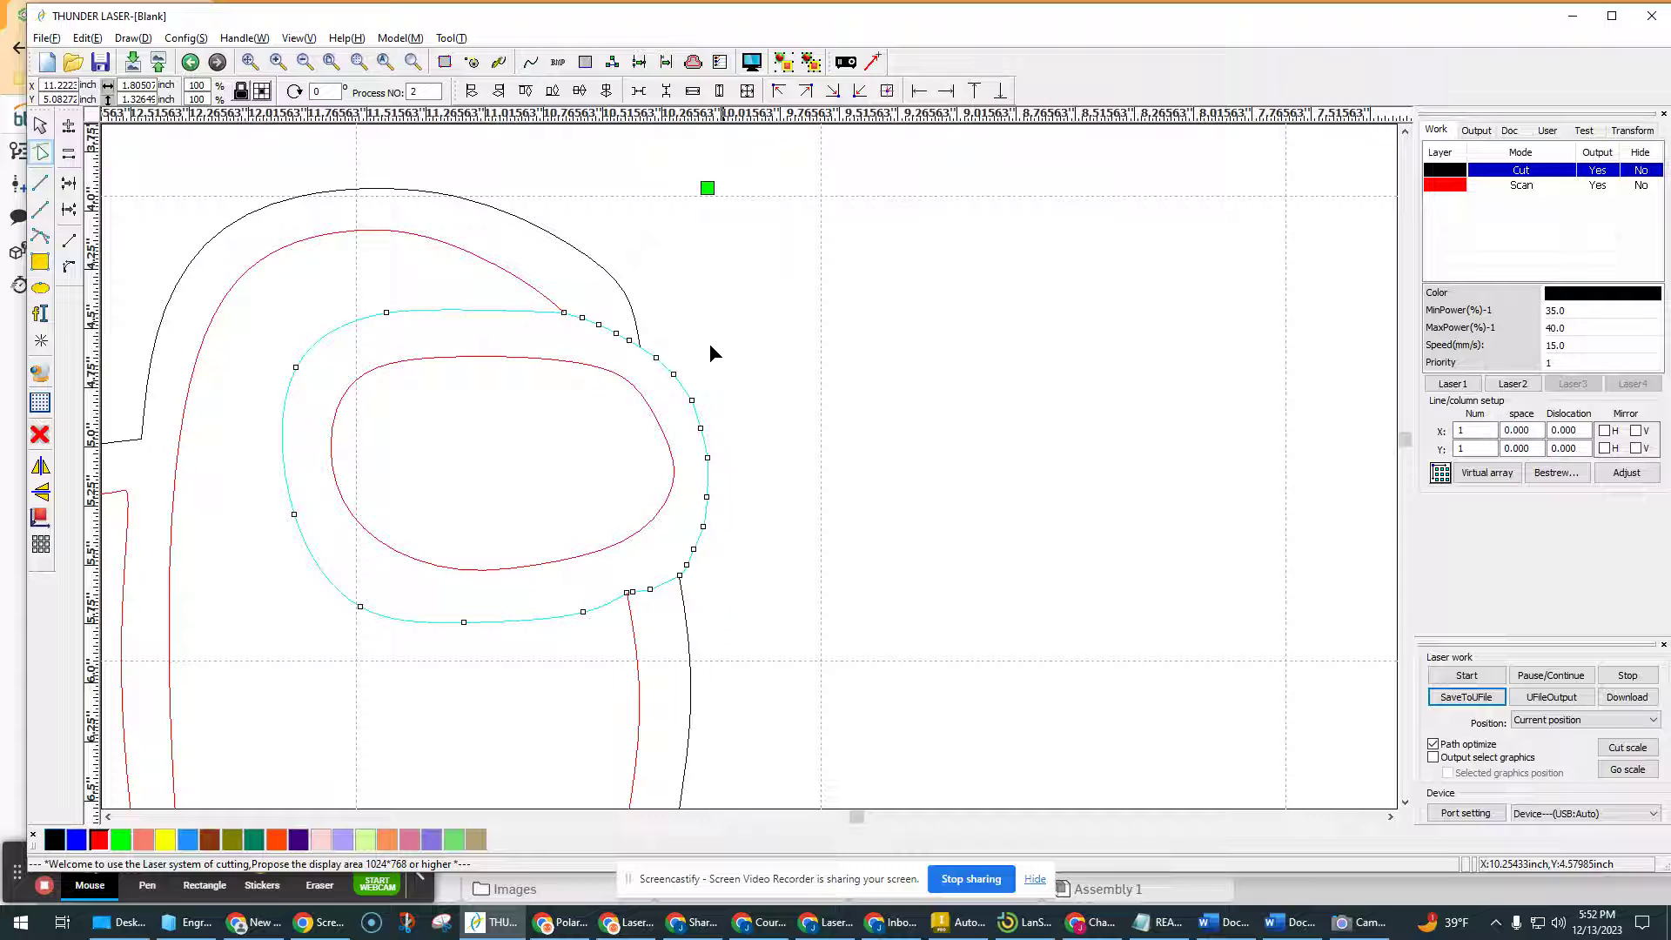
scroll(679, 341, "up", 3)
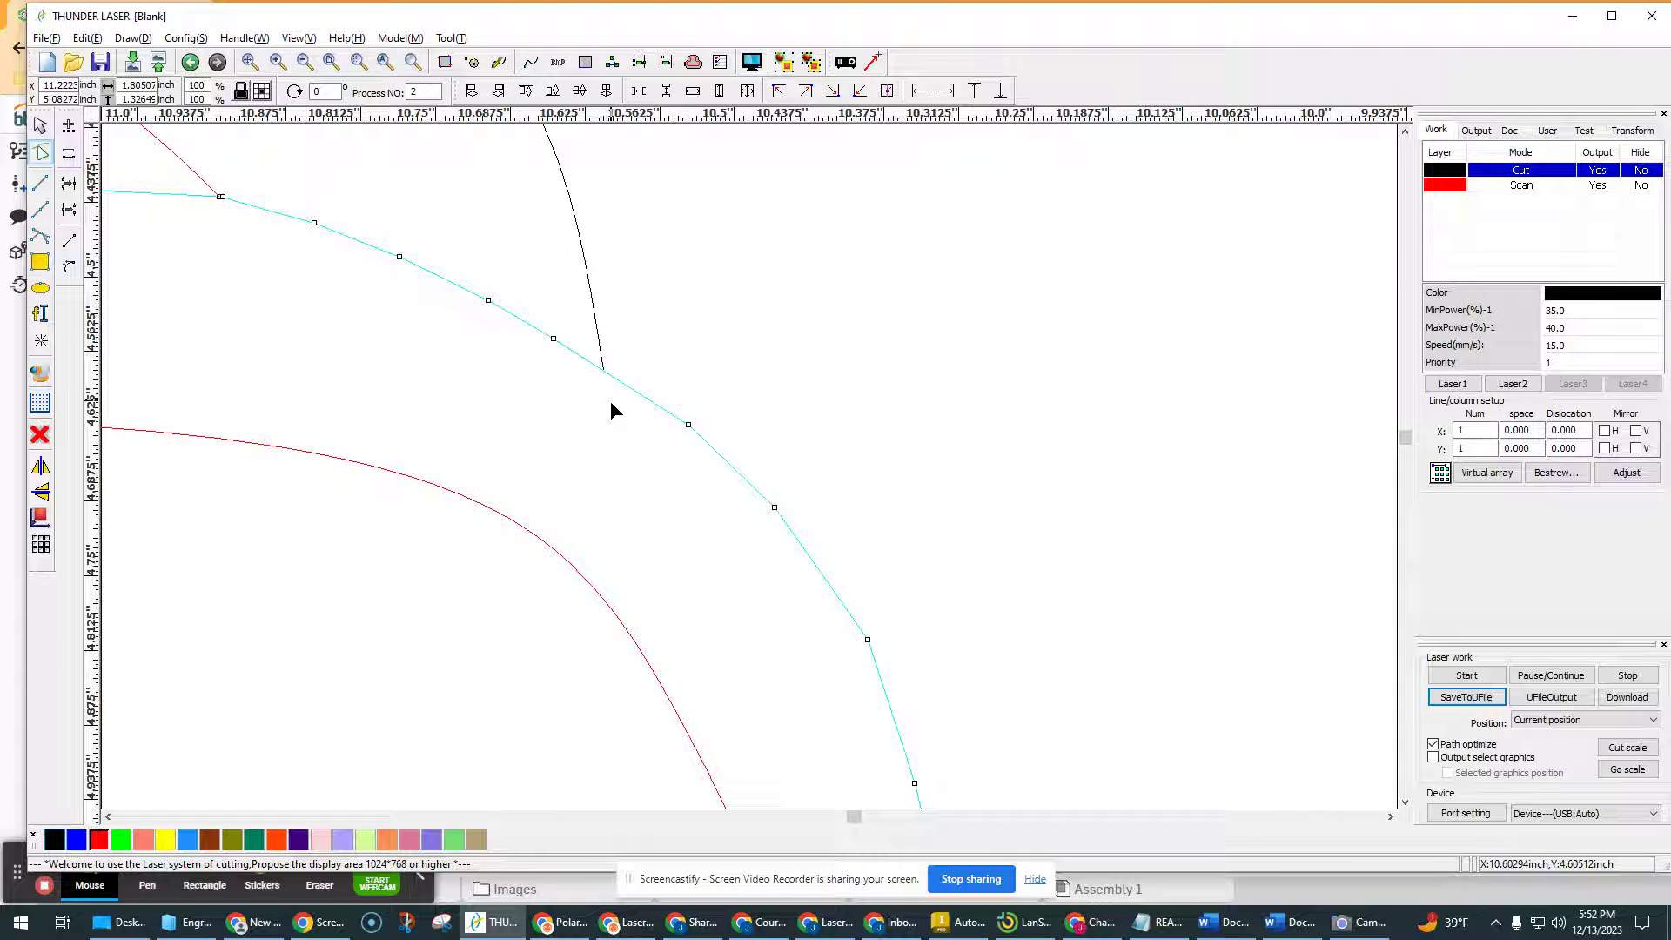
left_click(550, 343)
left_click(69, 212)
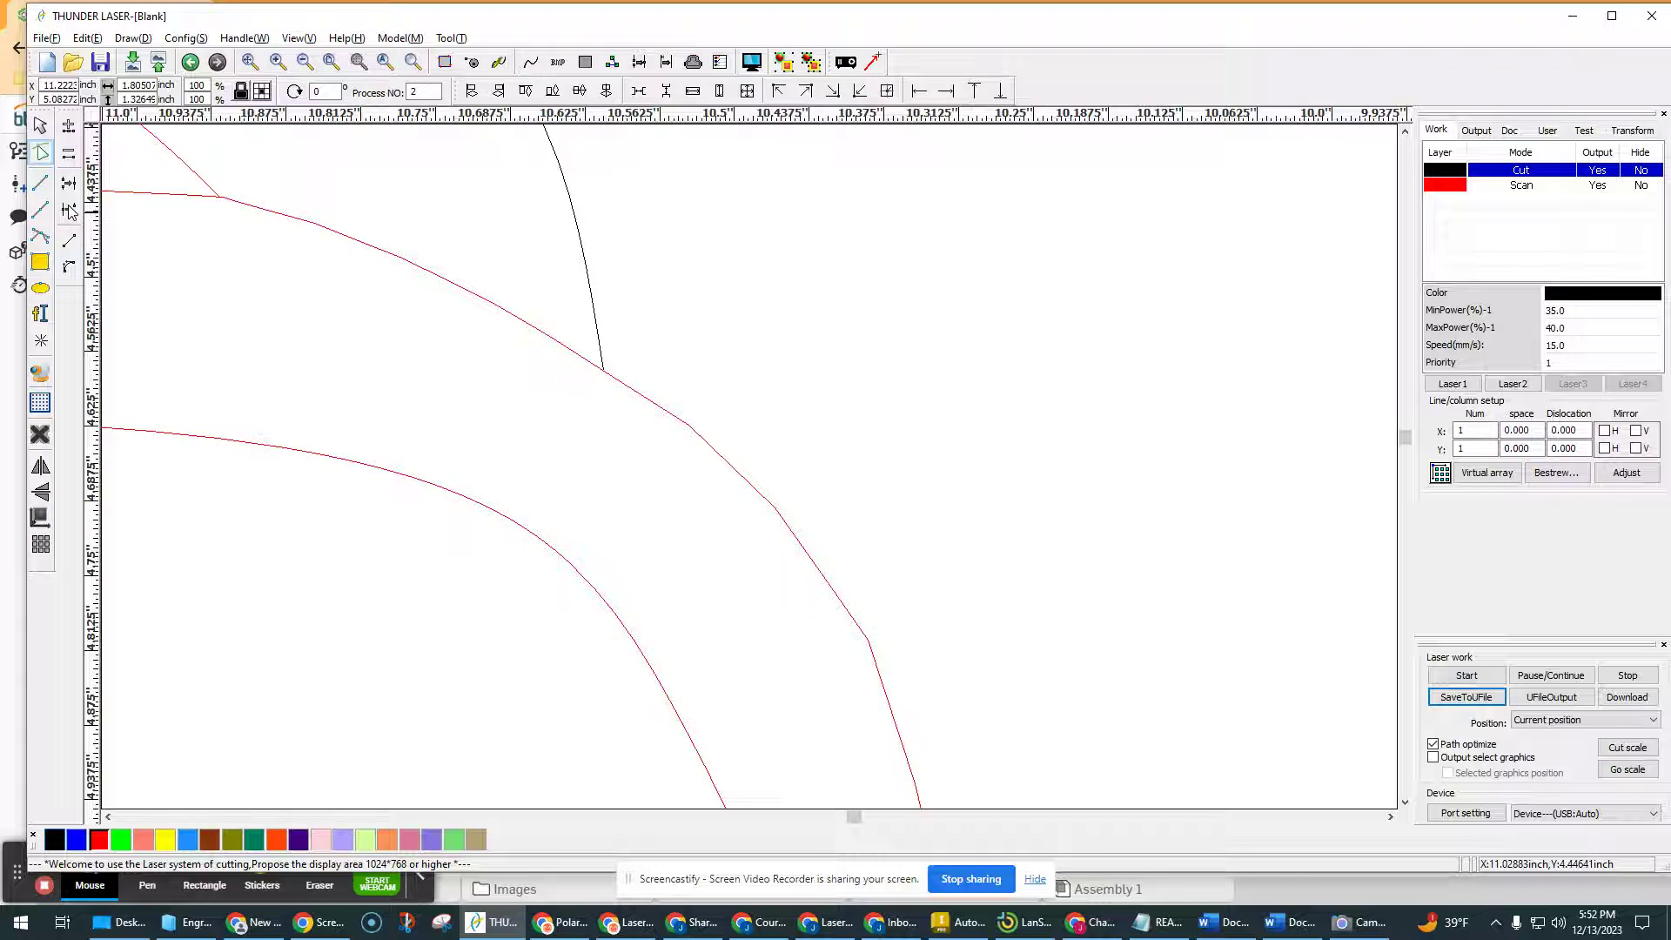
Break the outer visor curve at its lower junction node with the black body line.
left_click(41, 125)
scroll(514, 328, "down", 3)
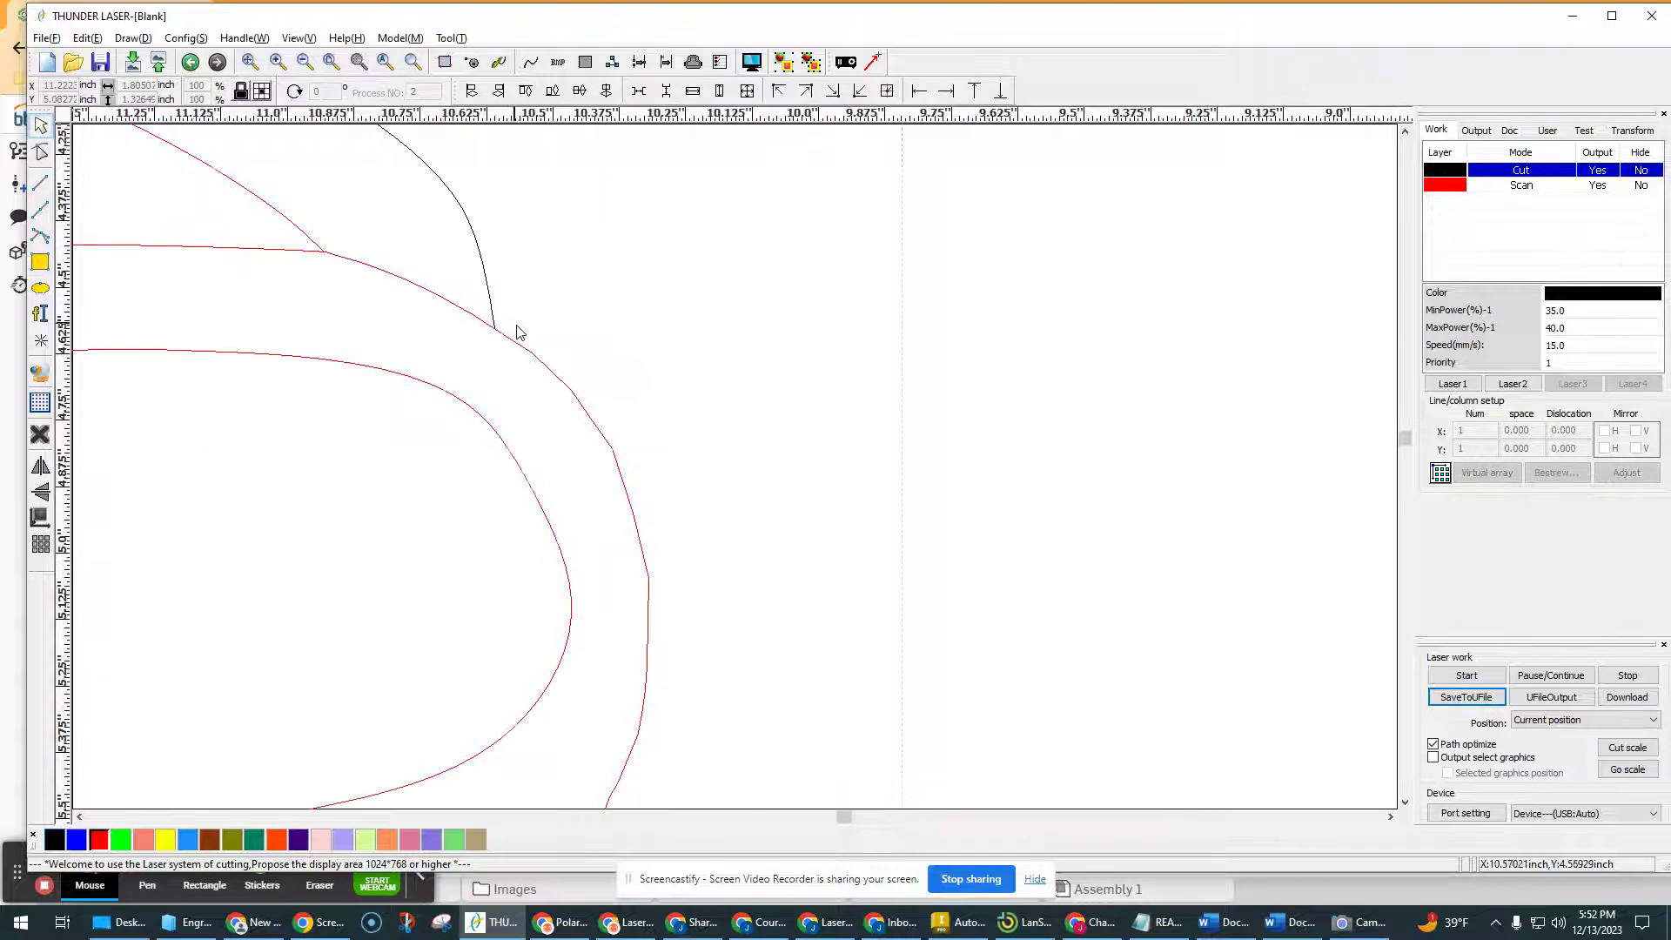
left_click(541, 357)
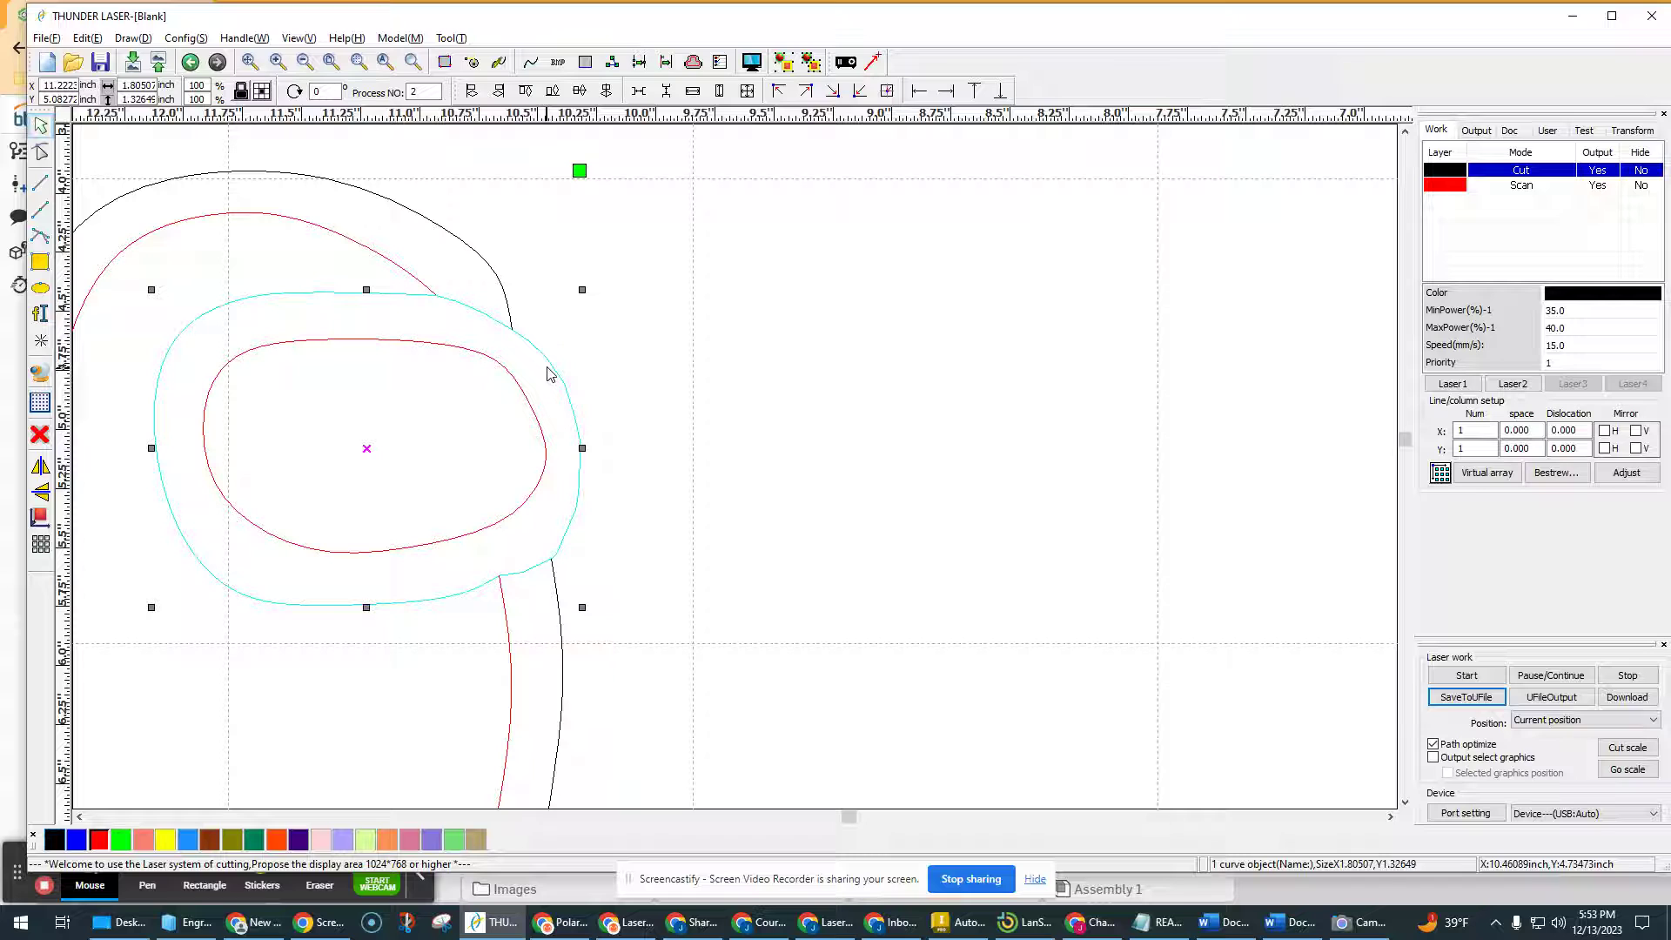
left_click(781, 363)
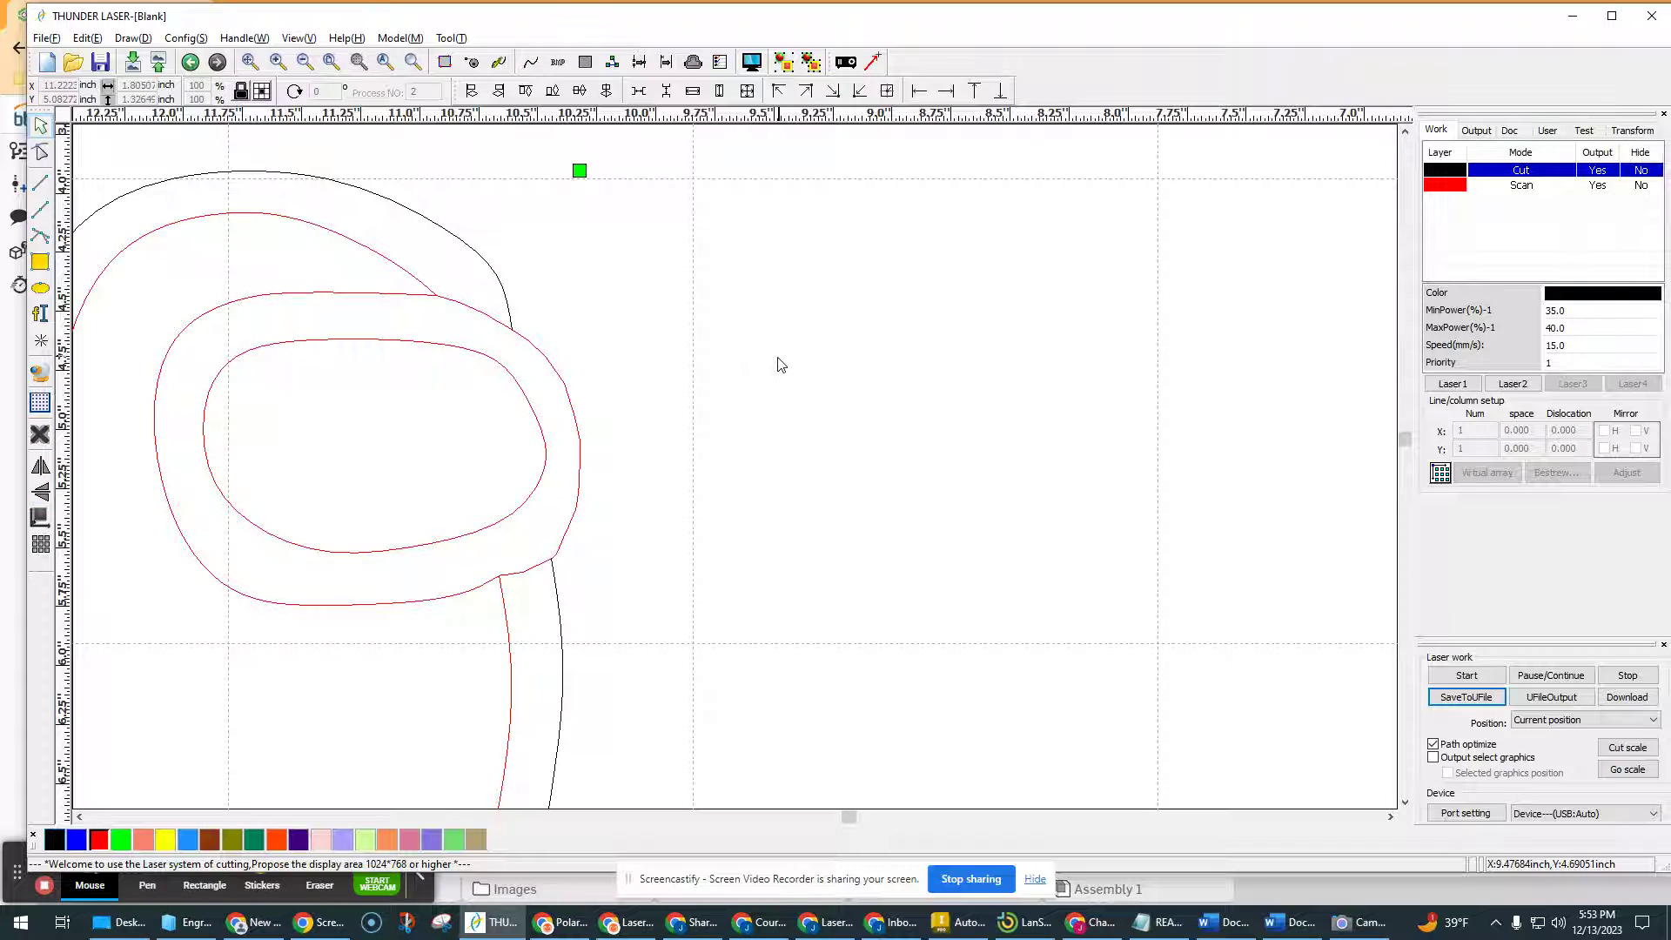
left_click(43, 155)
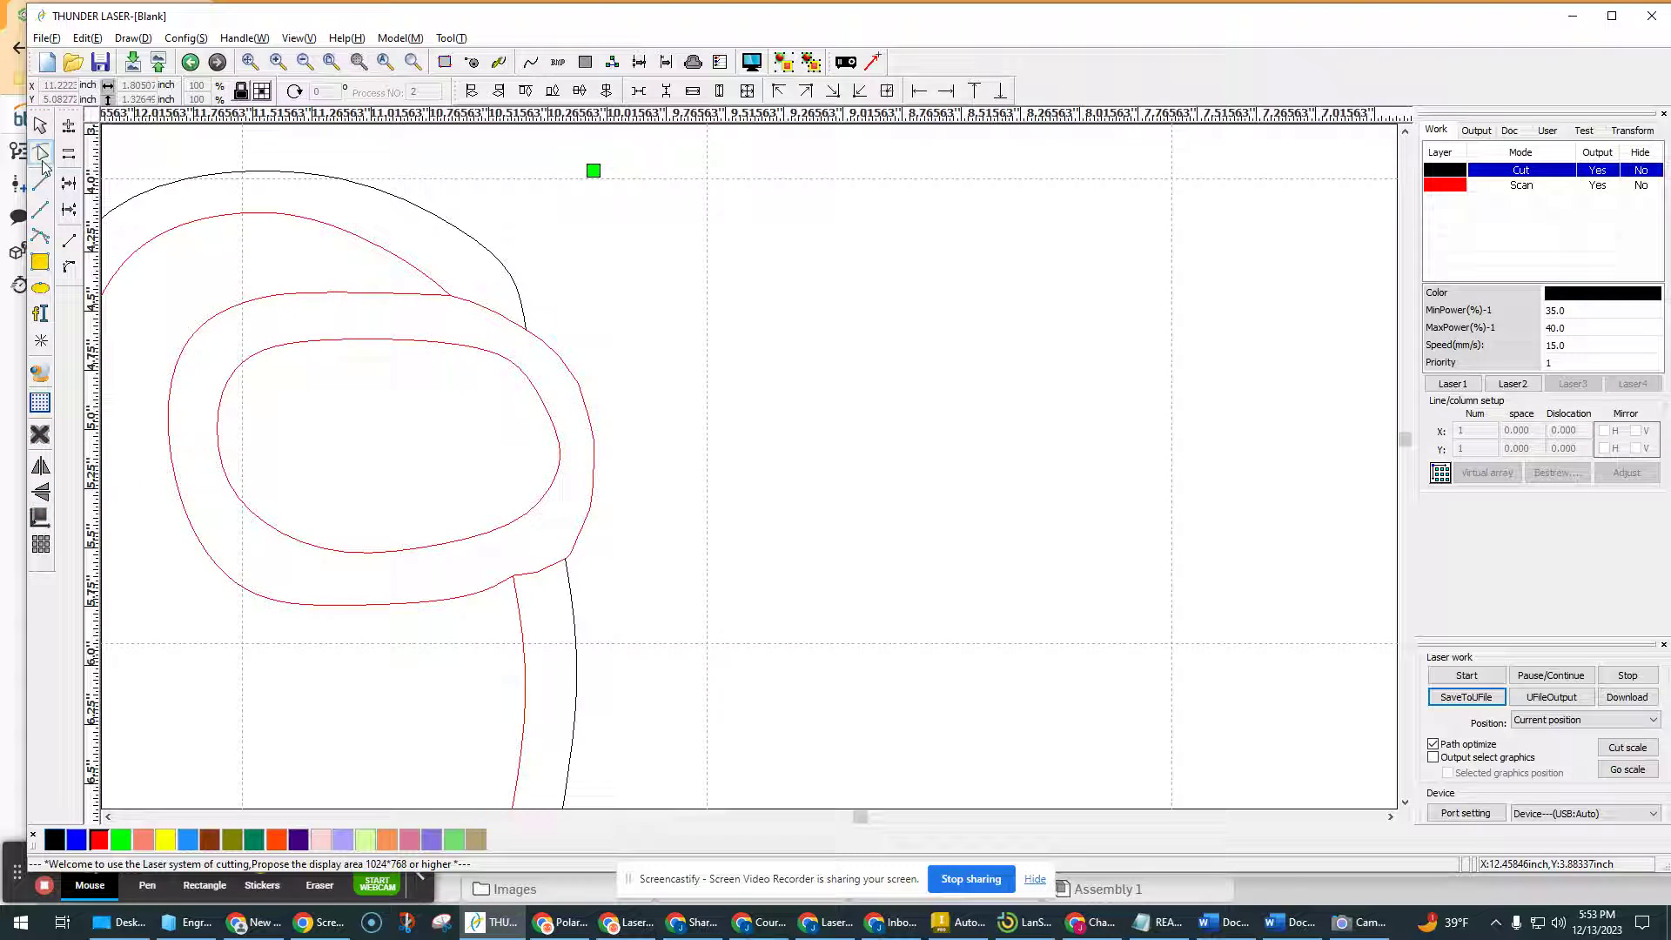
left_click(576, 550)
scroll(567, 559, "up", 5)
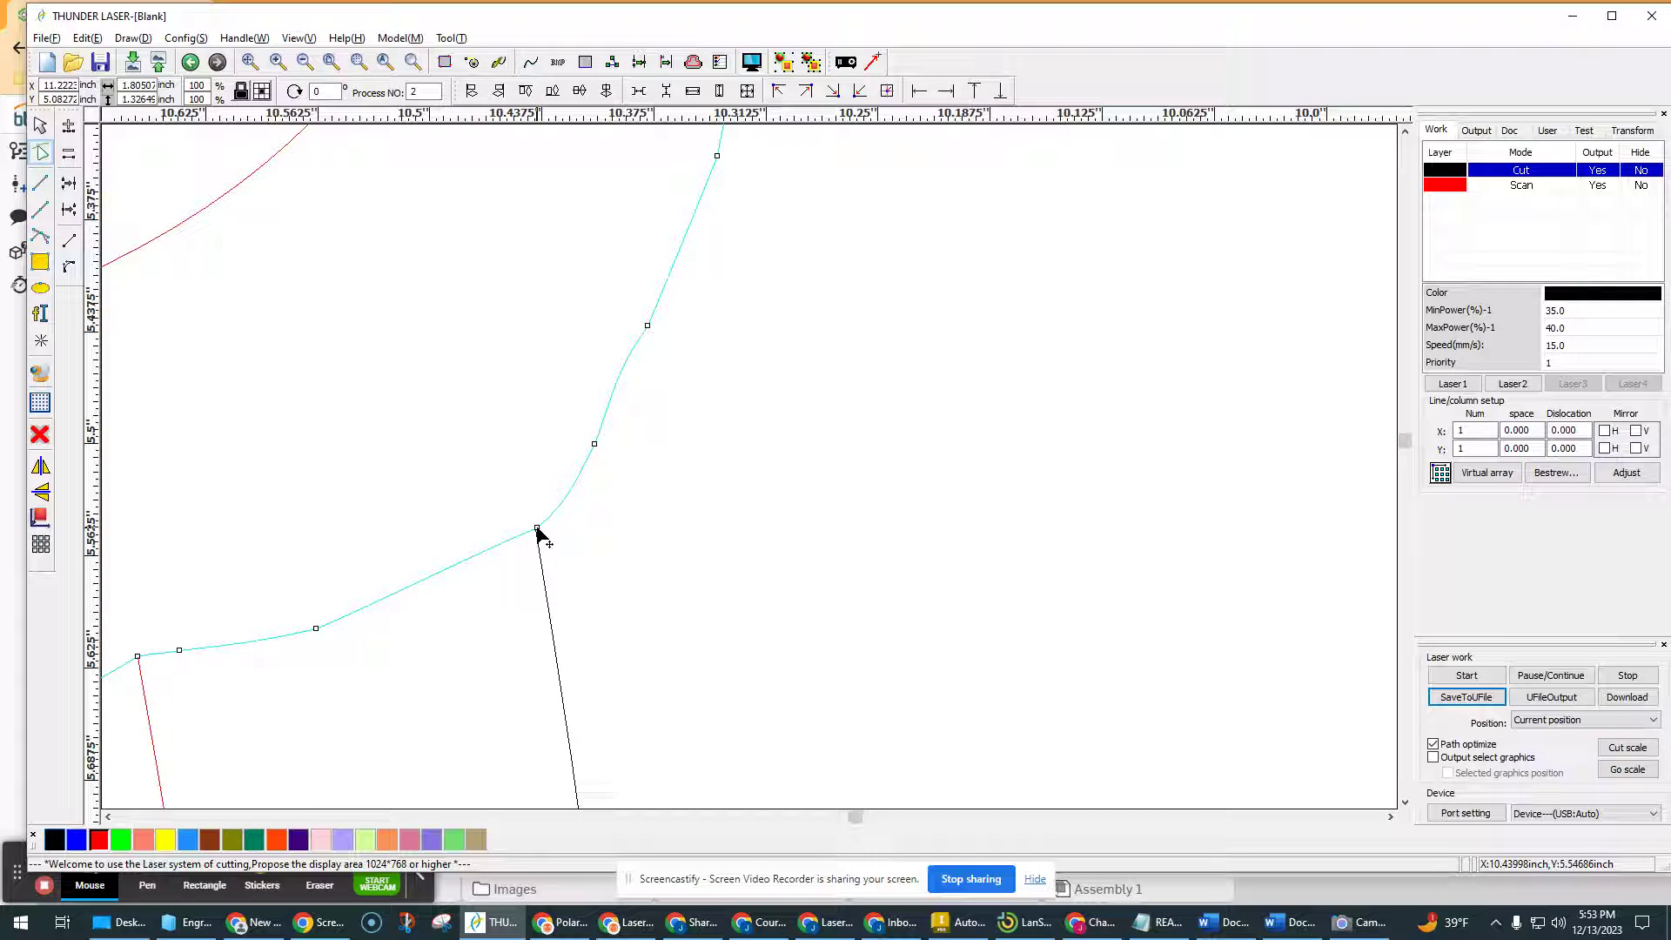
left_click(624, 544)
scroll(586, 530, "down", 2)
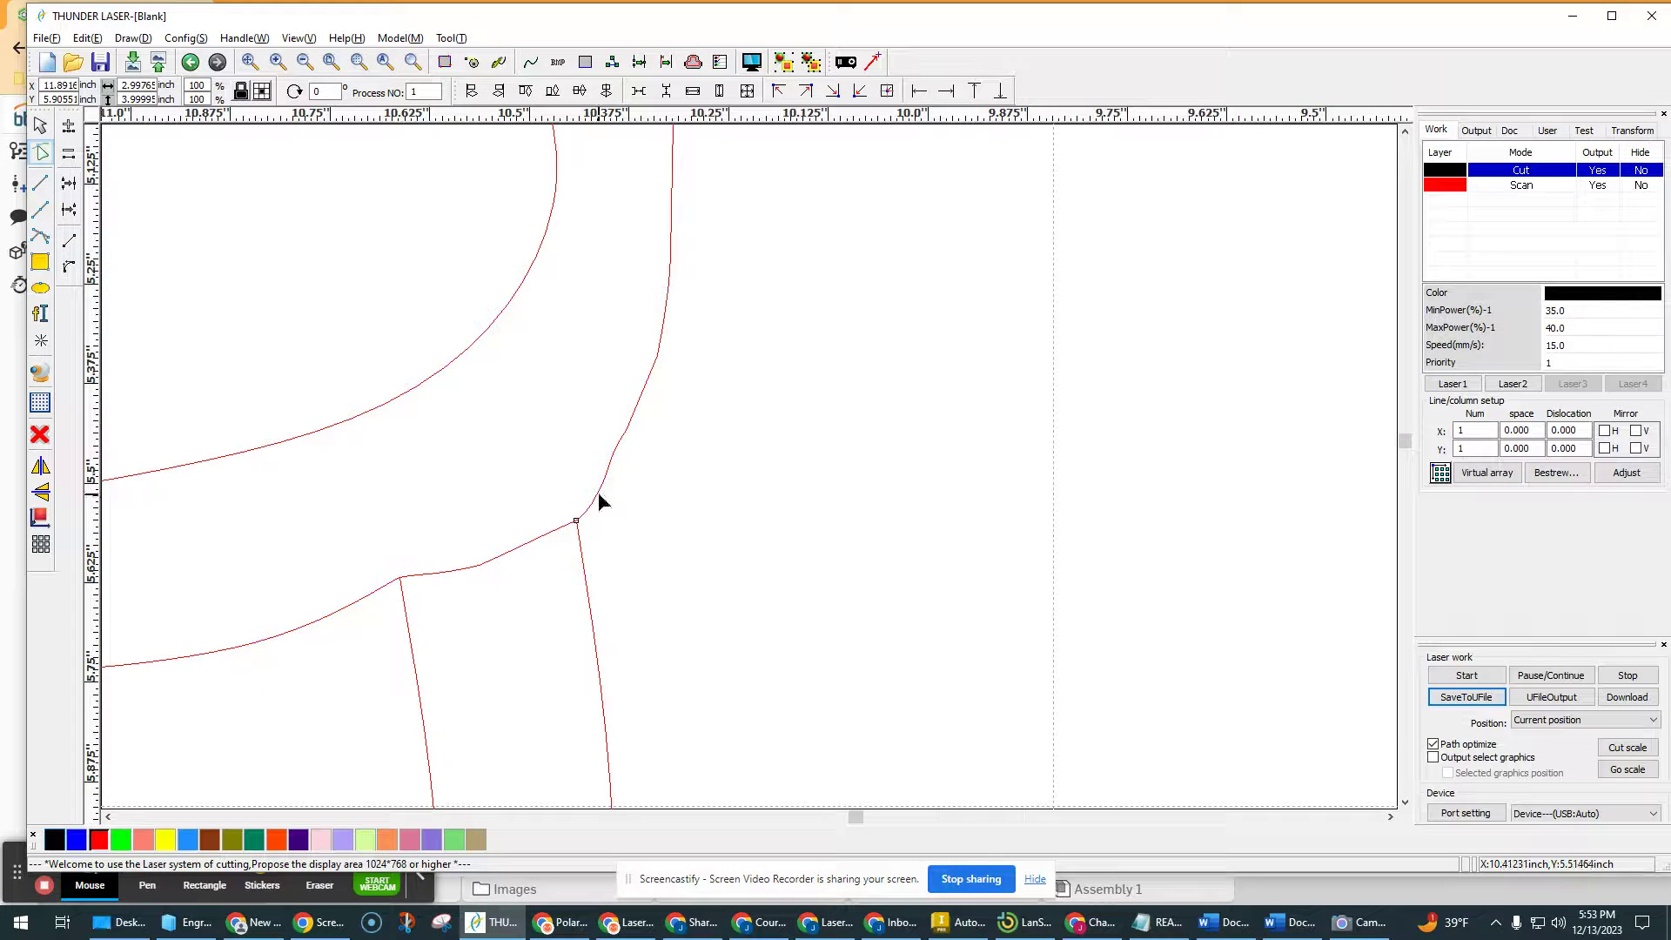
left_click(598, 494)
scroll(582, 509, "up", 3)
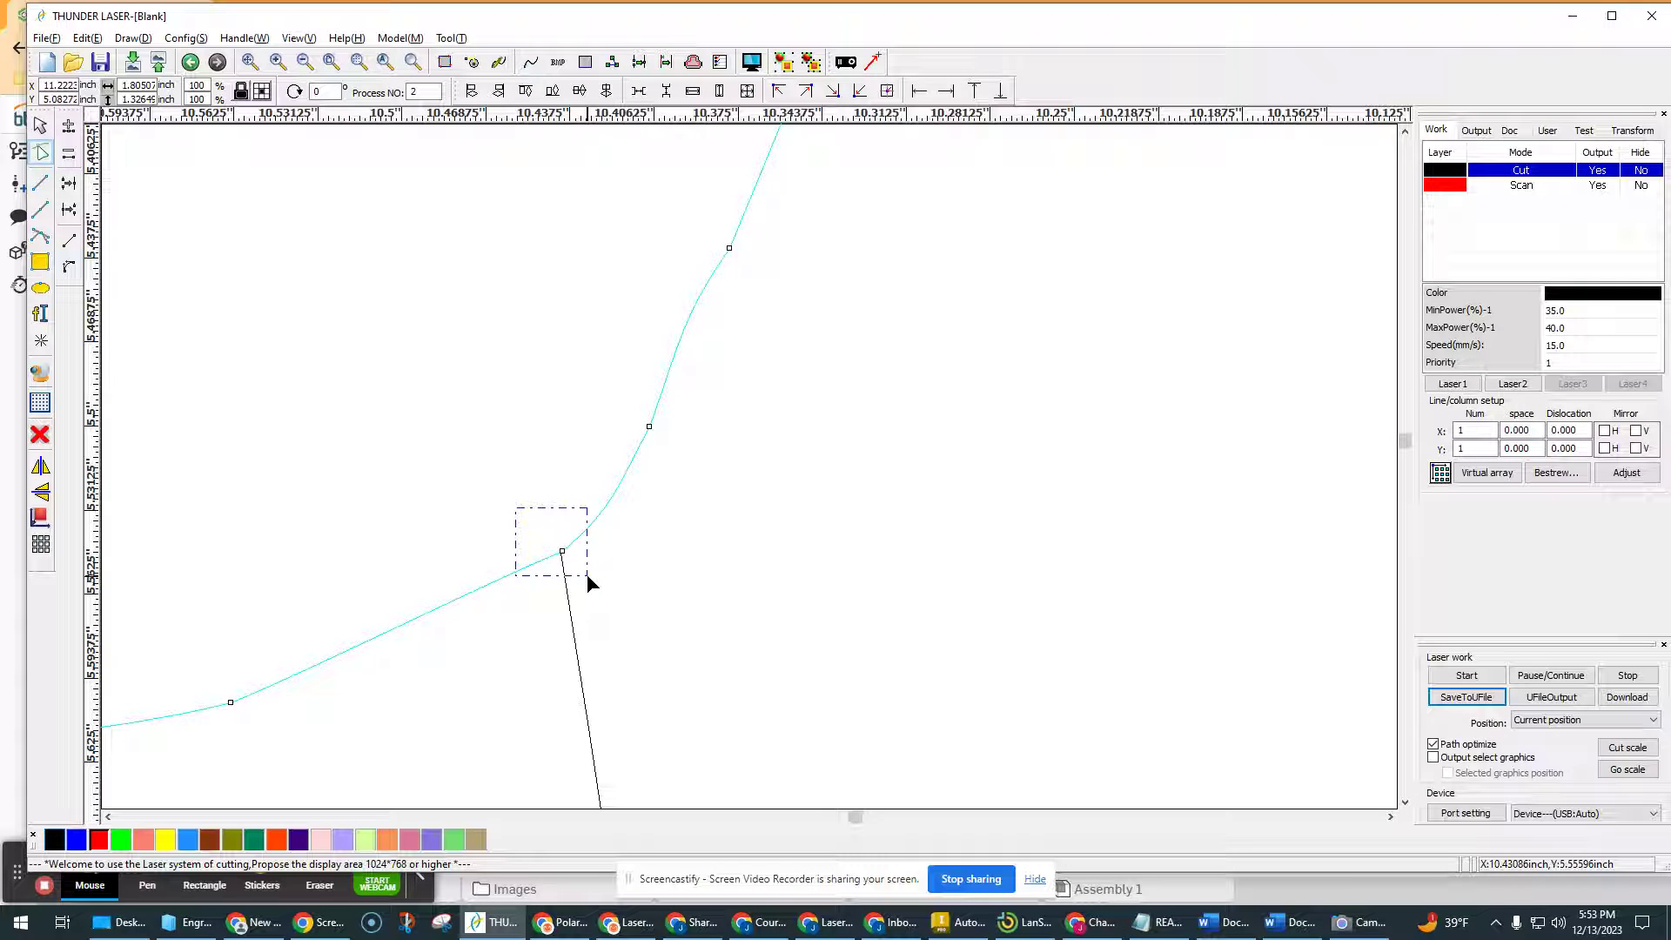
left_click_drag(590, 581, 585, 579)
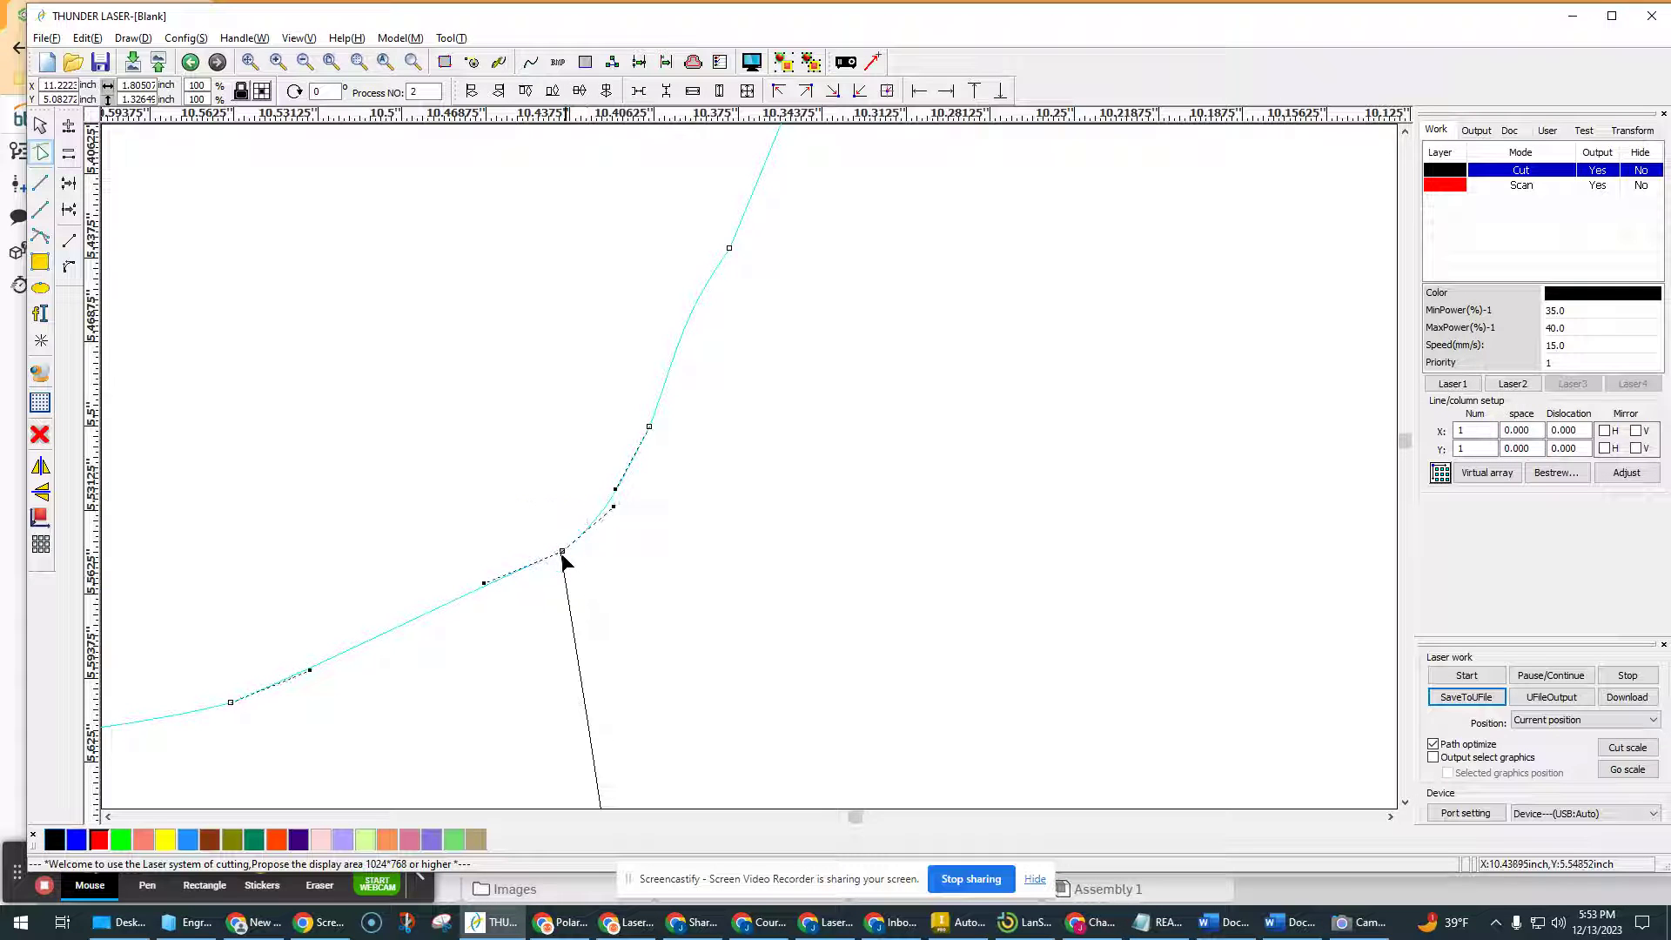
left_click(70, 211)
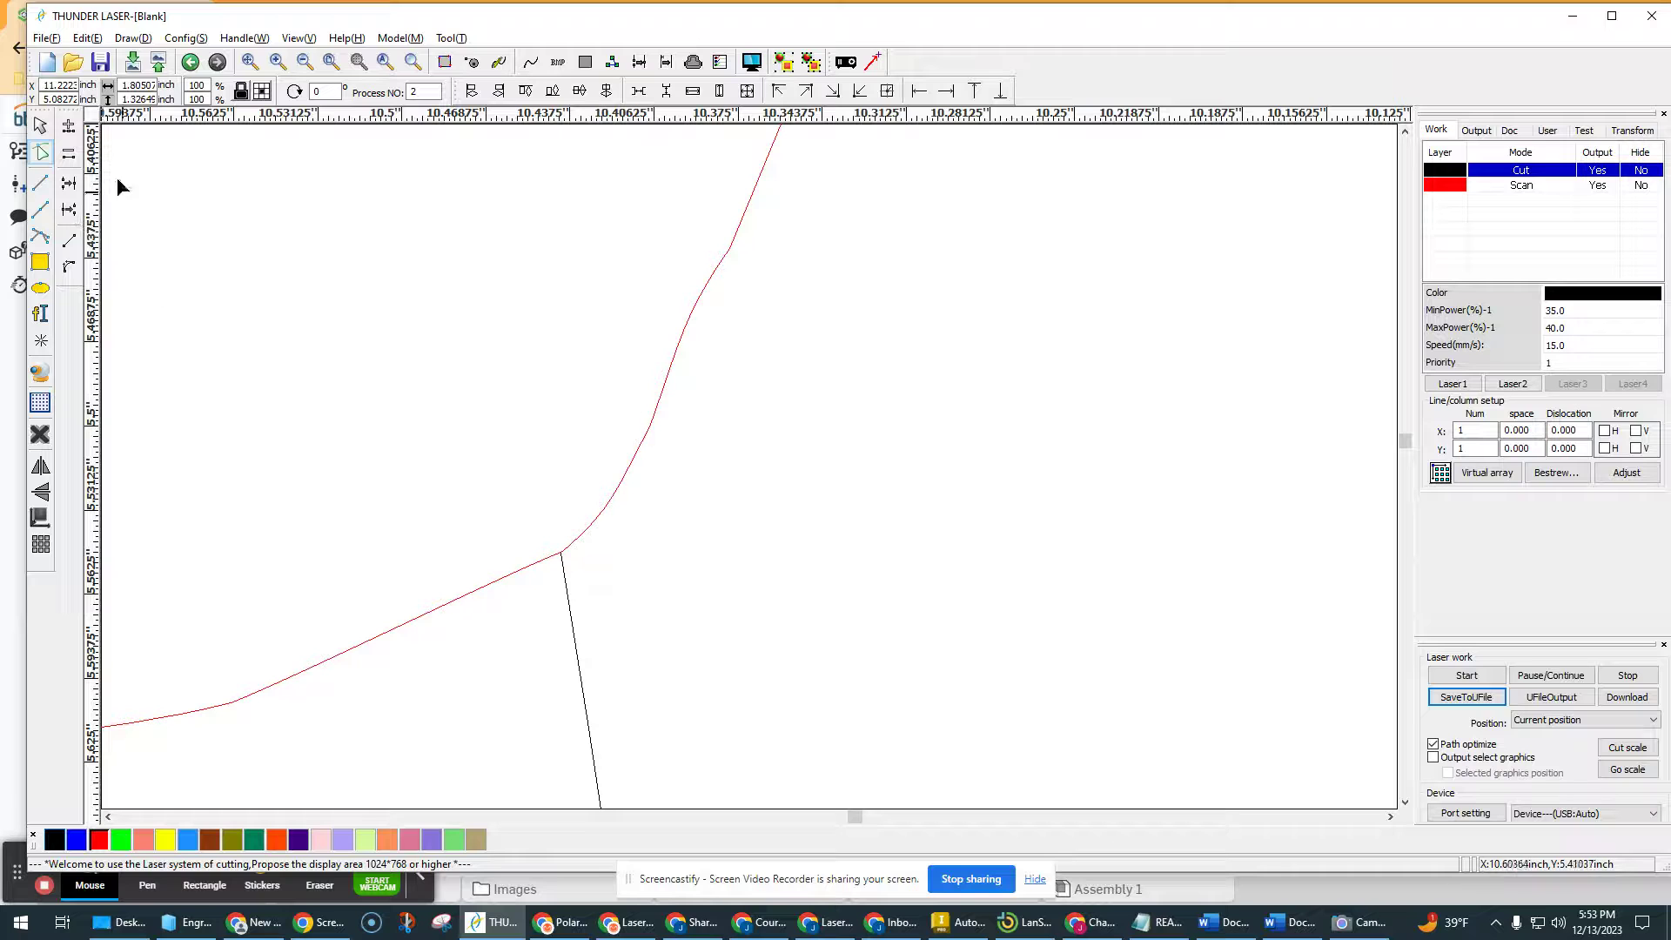
Select only the short right-hand piece of the broken visor curve and make it black.
left_click(41, 125)
scroll(831, 474, "down", 3)
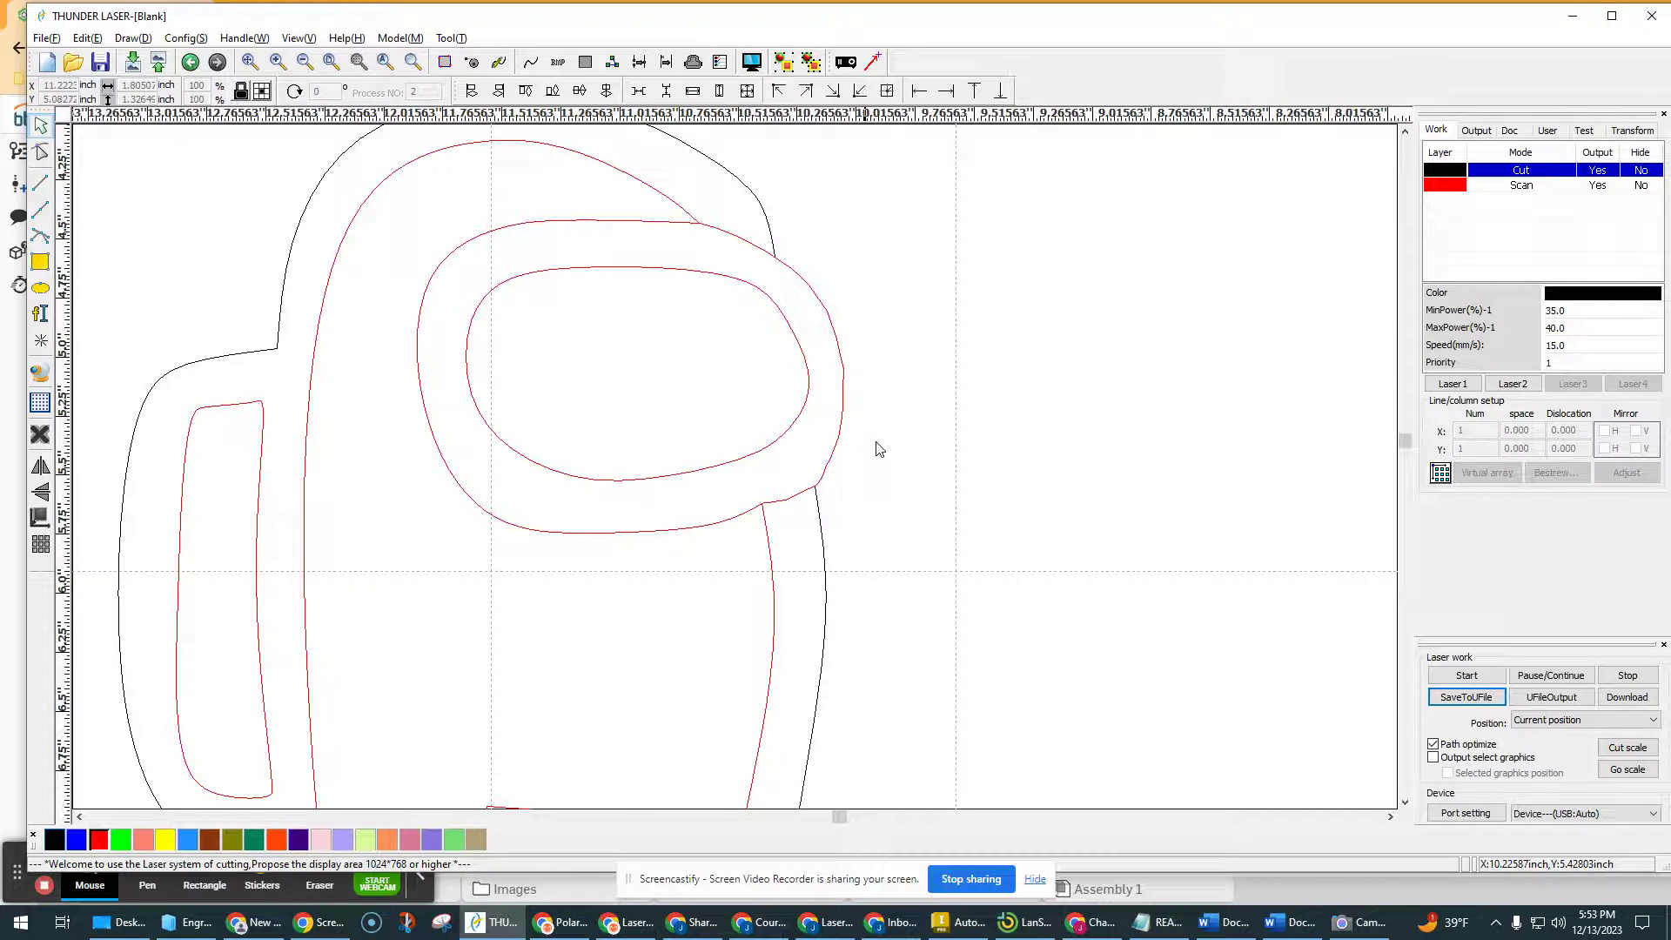
left_click(844, 381)
left_click(905, 261)
left_click(618, 224)
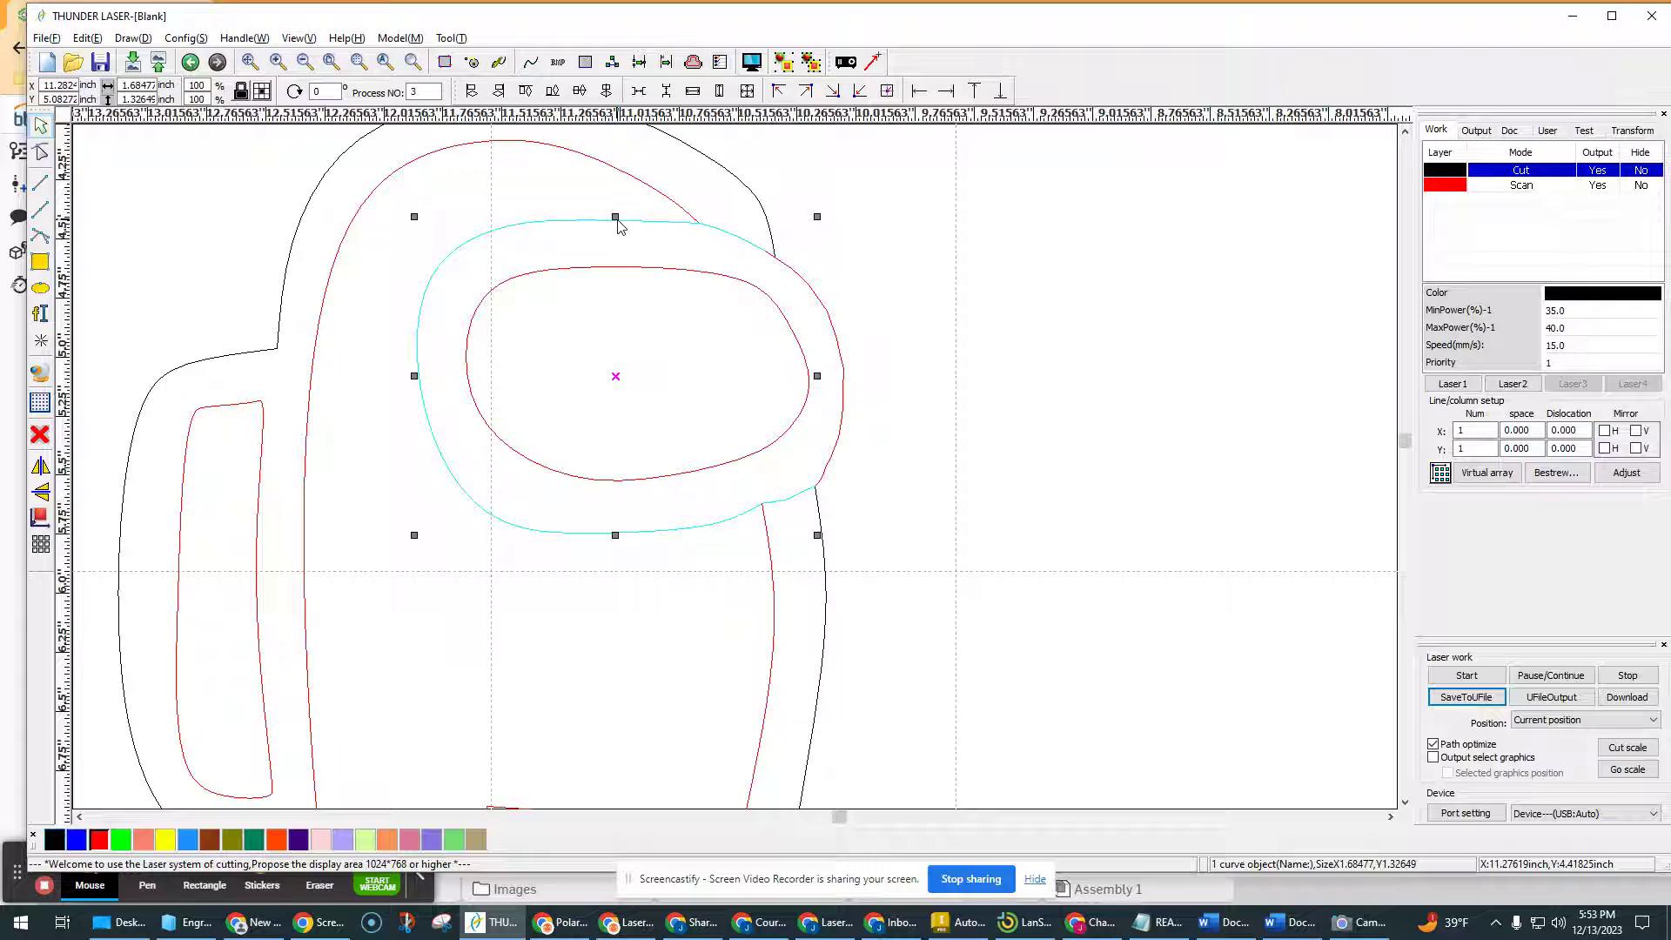
left_click(933, 254)
left_click(836, 336)
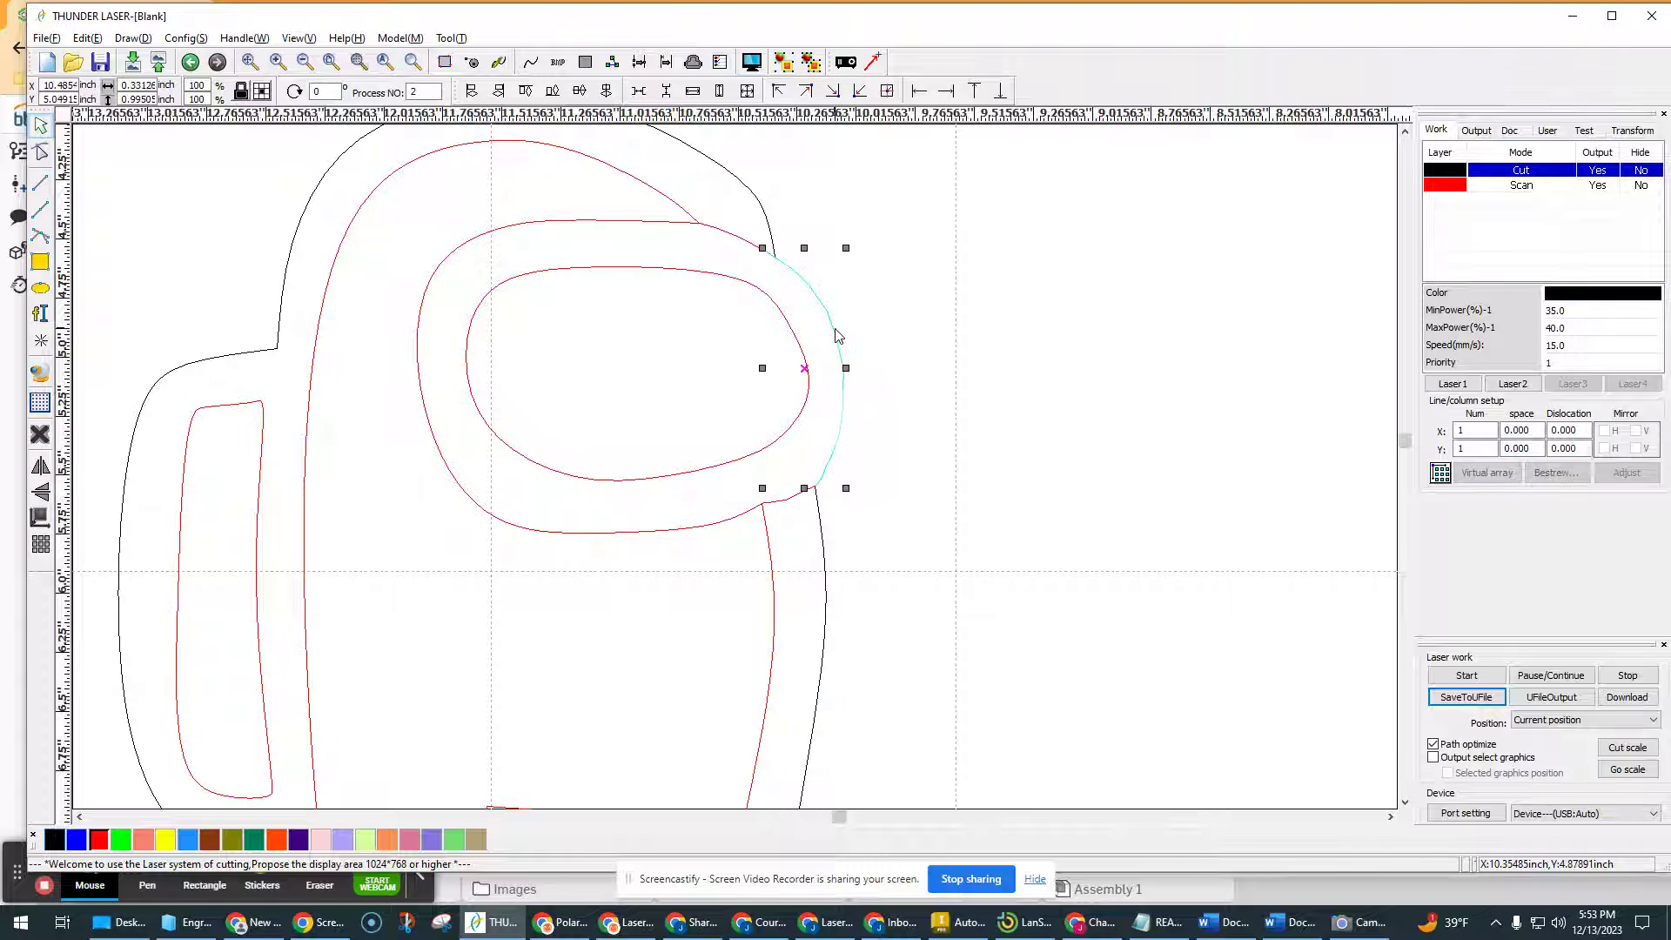
left_click(633, 463)
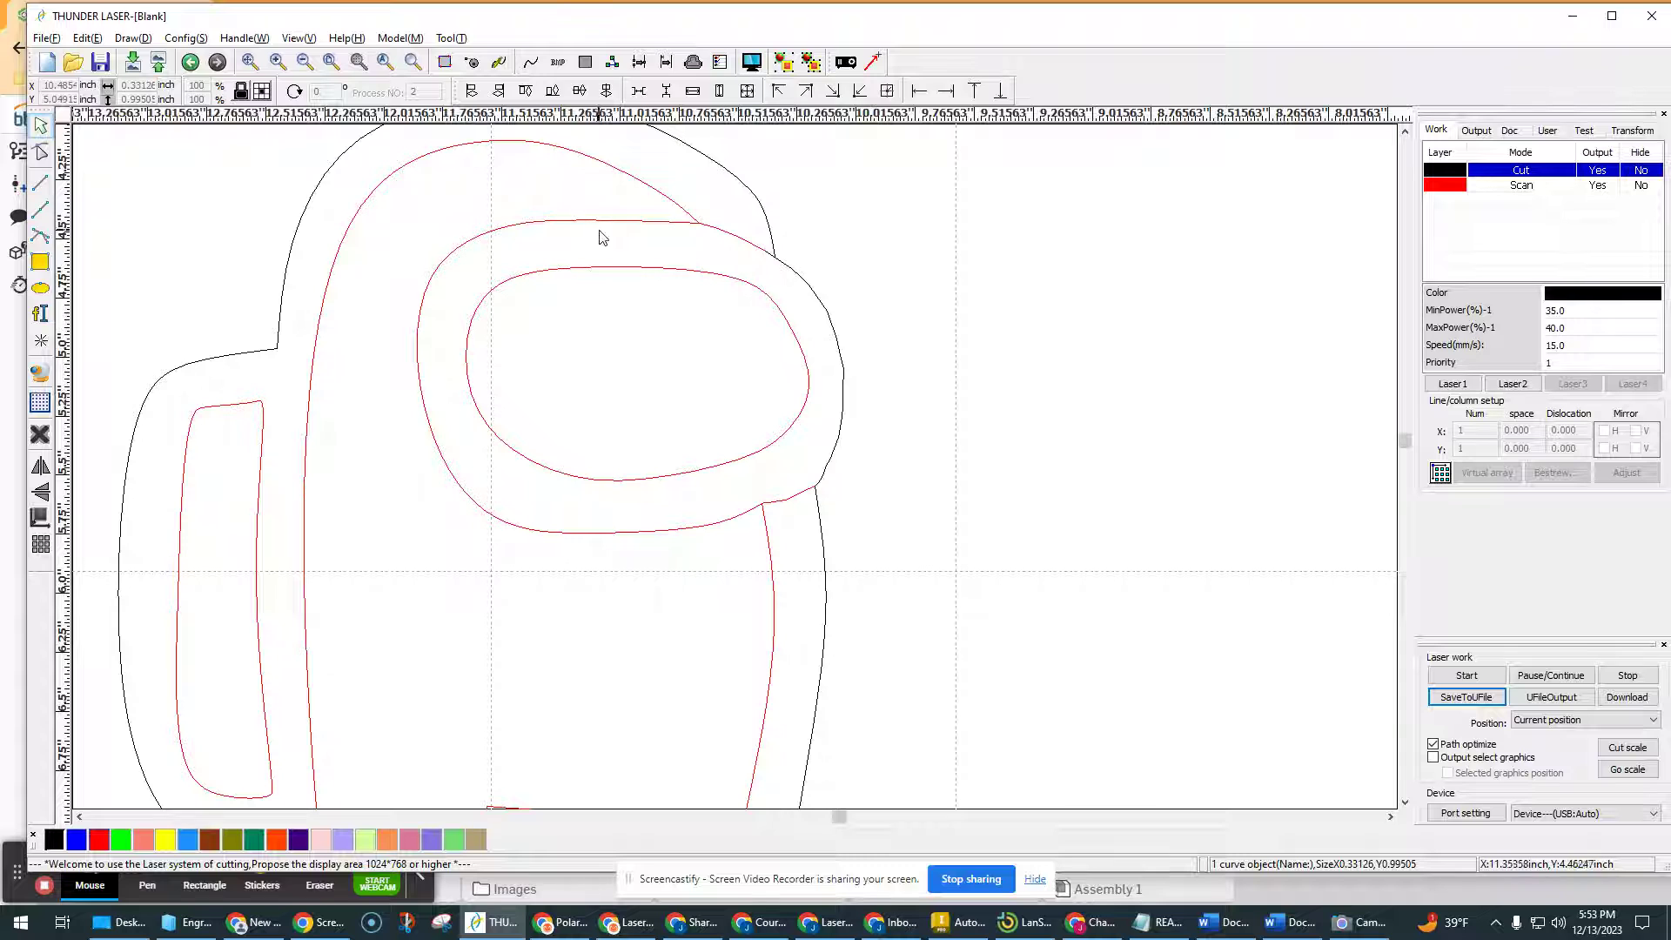
Check the new black right-hand arc, then clear the selection.
scroll(801, 256, "up", 3)
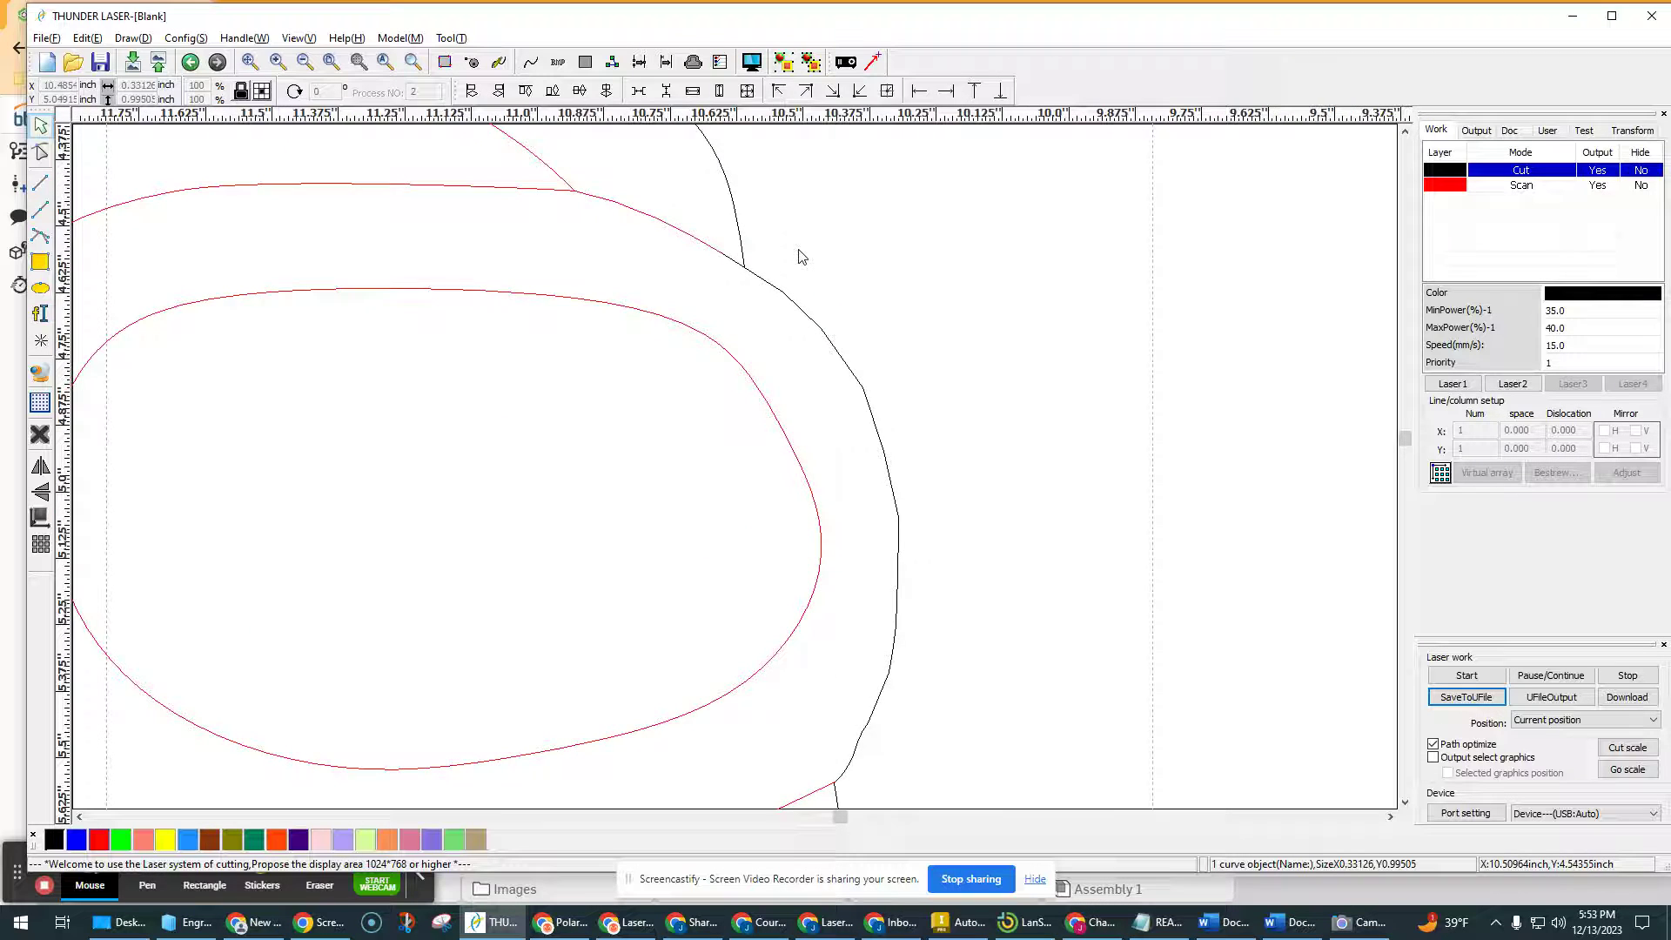
left_click(651, 329)
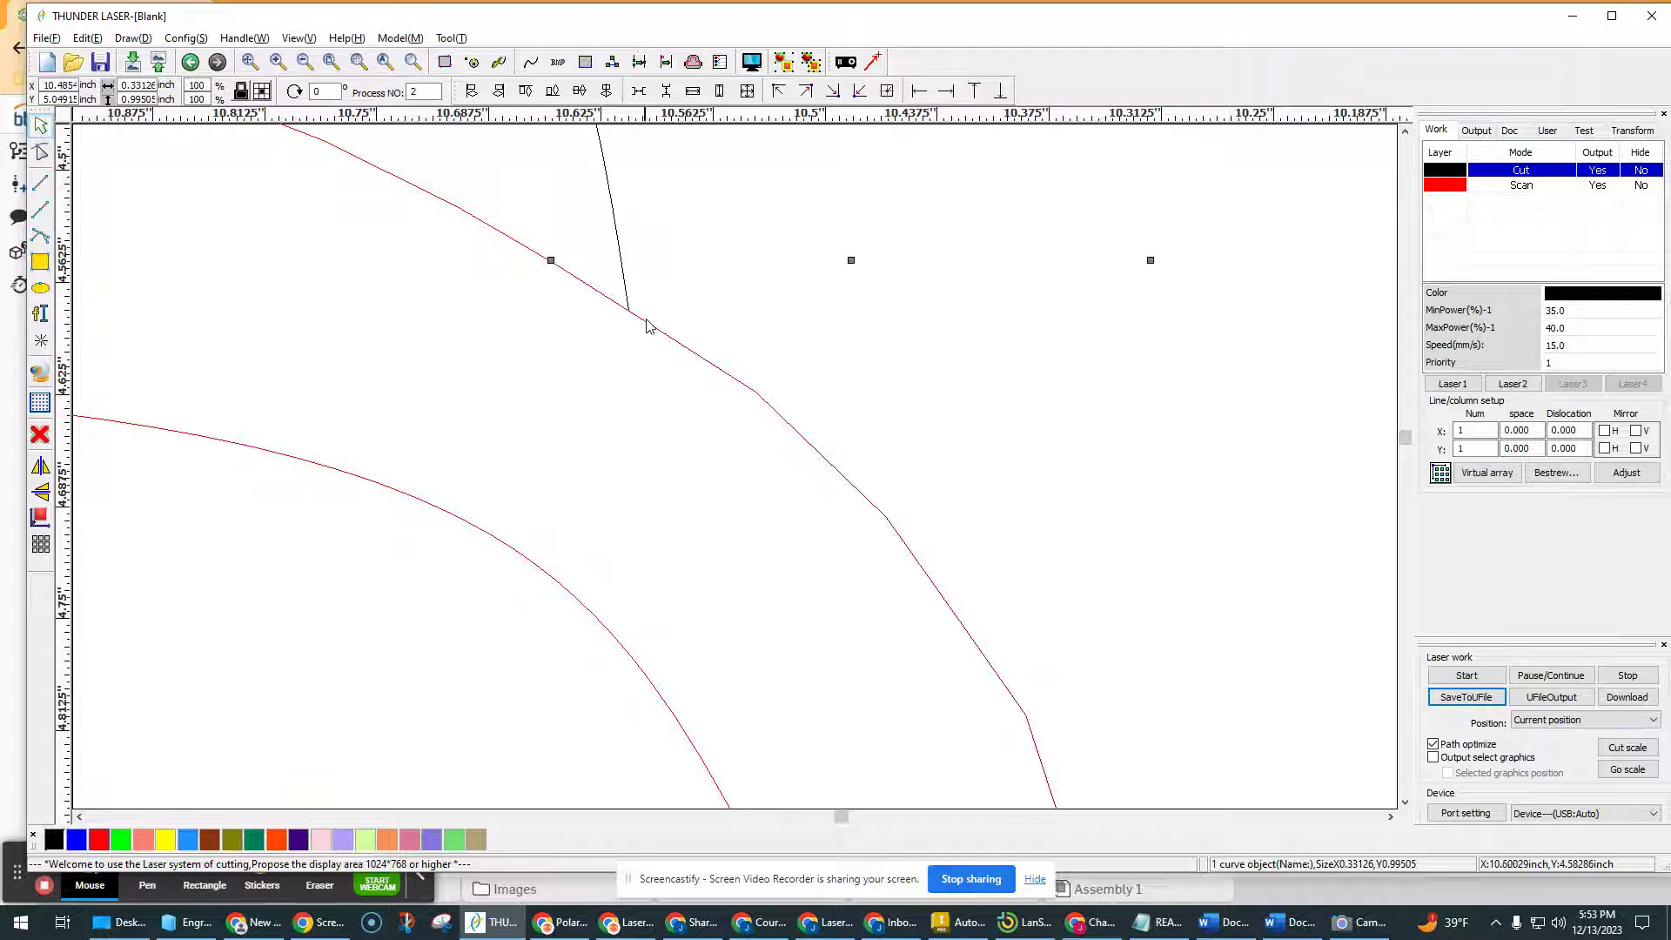
scroll(708, 273, "down", 1)
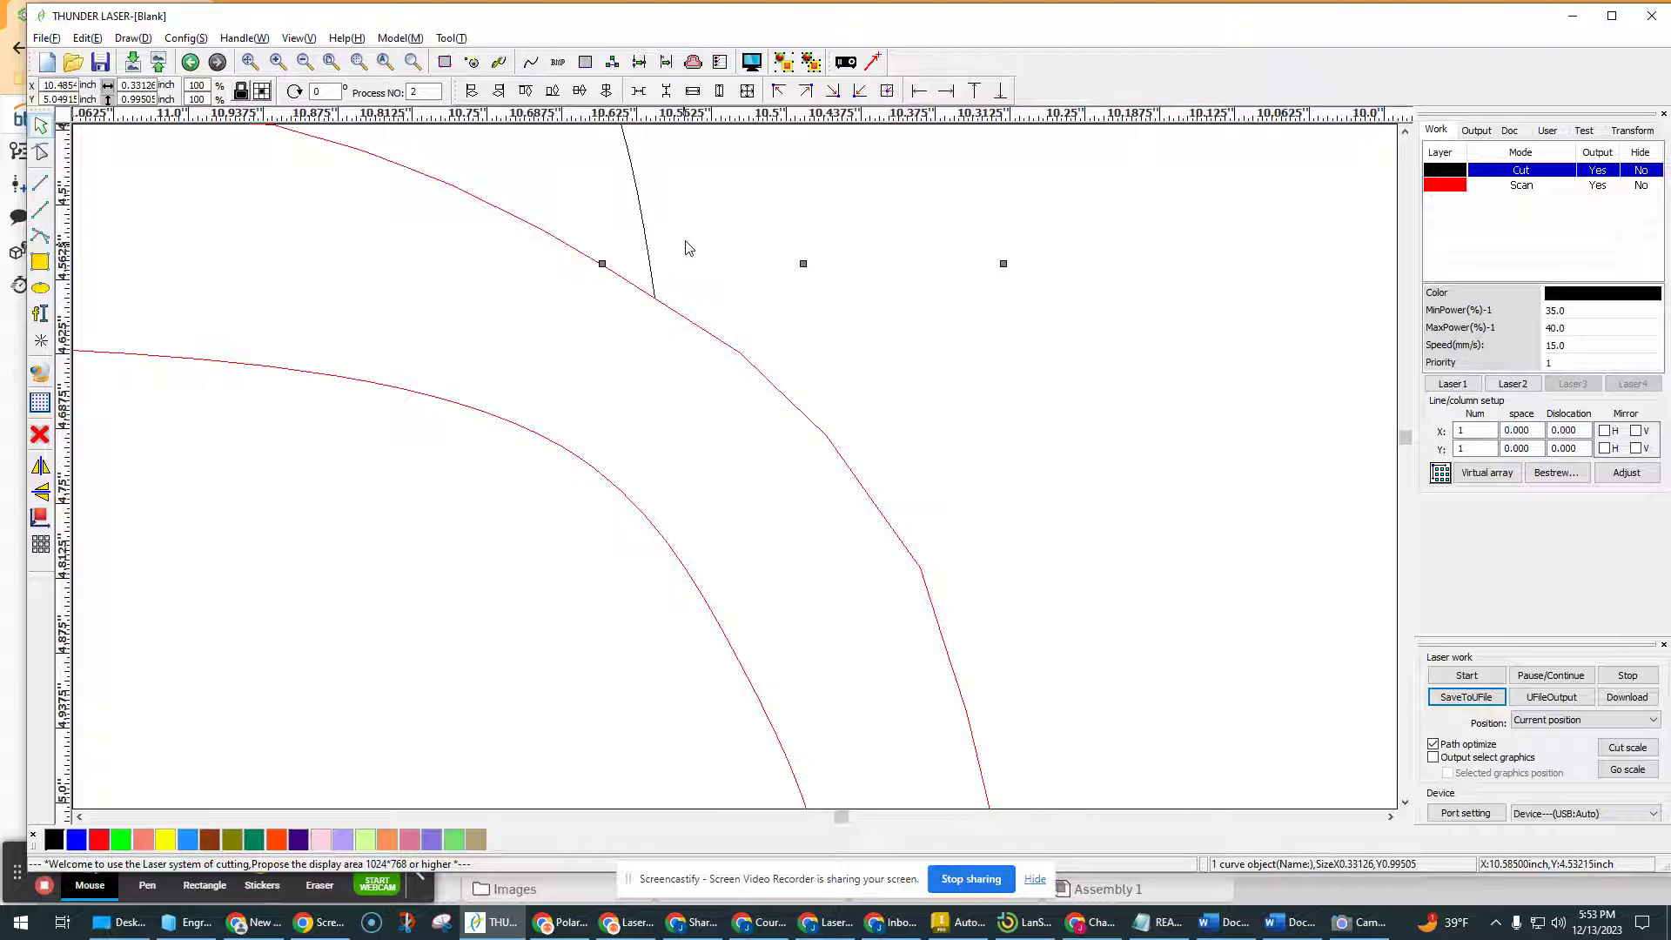
left_click(572, 193)
Drag the upper-left red line's end node onto the black outline's corner.
left_click(41, 153)
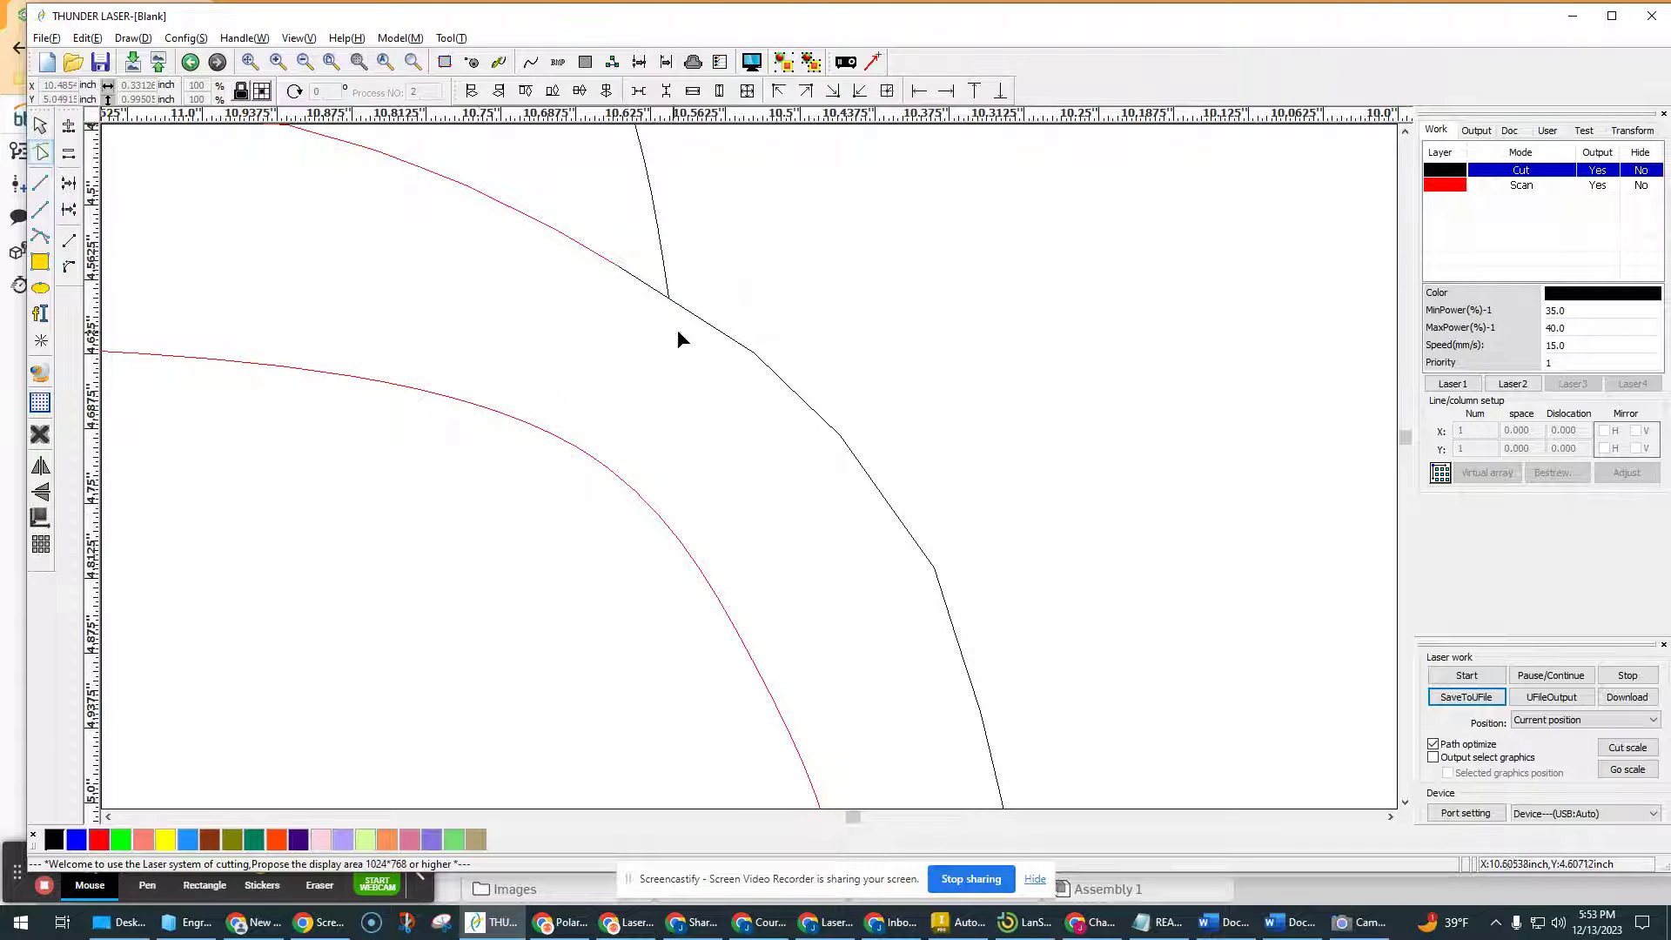
left_click(703, 325)
scroll(687, 312, "up", 3)
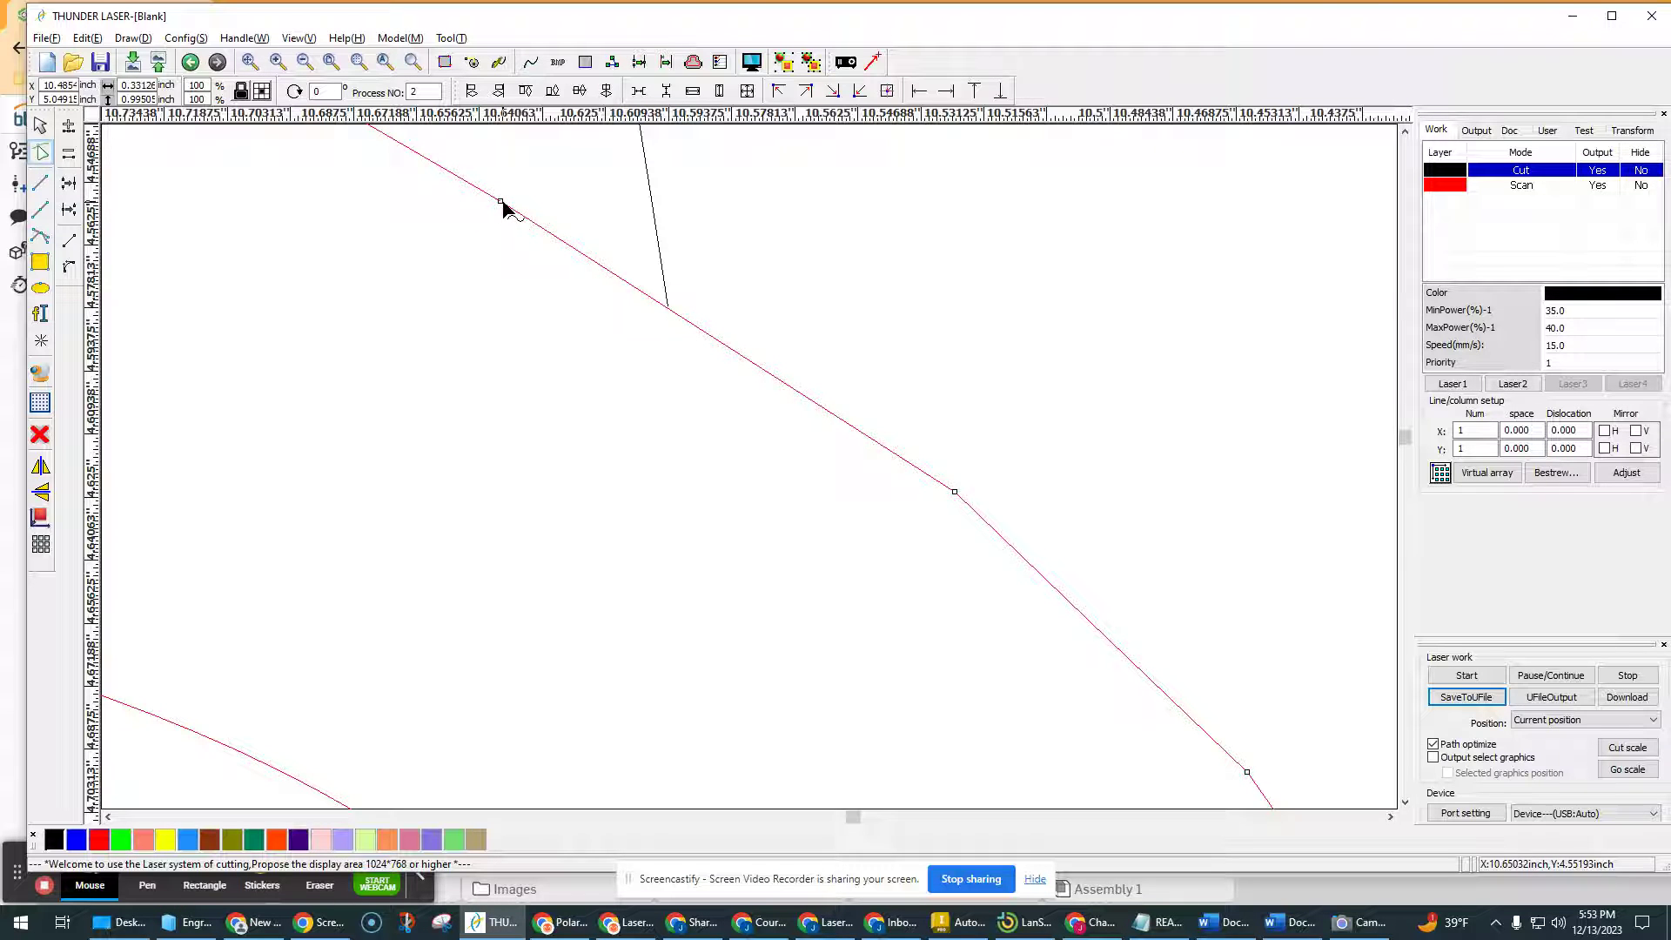
left_click_drag(503, 203, 666, 307)
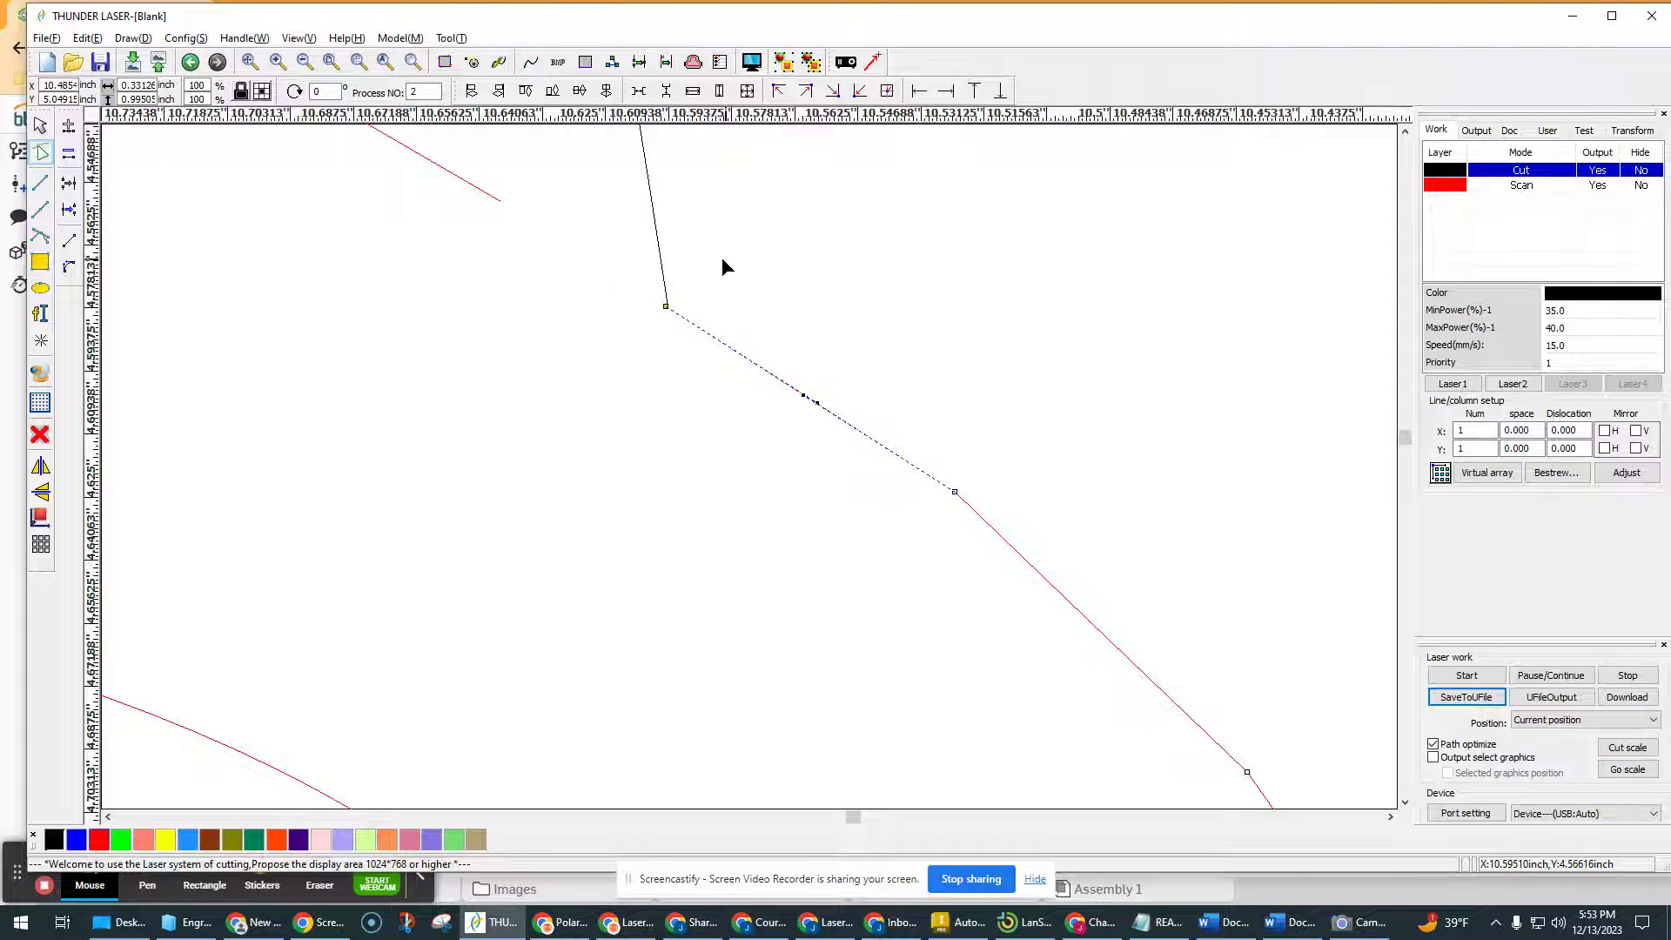
left_click(486, 195)
left_click_drag(502, 209, 667, 308)
Move the curve's end at the lower junction onto the black body line's corner node.
scroll(676, 259, "down", 3)
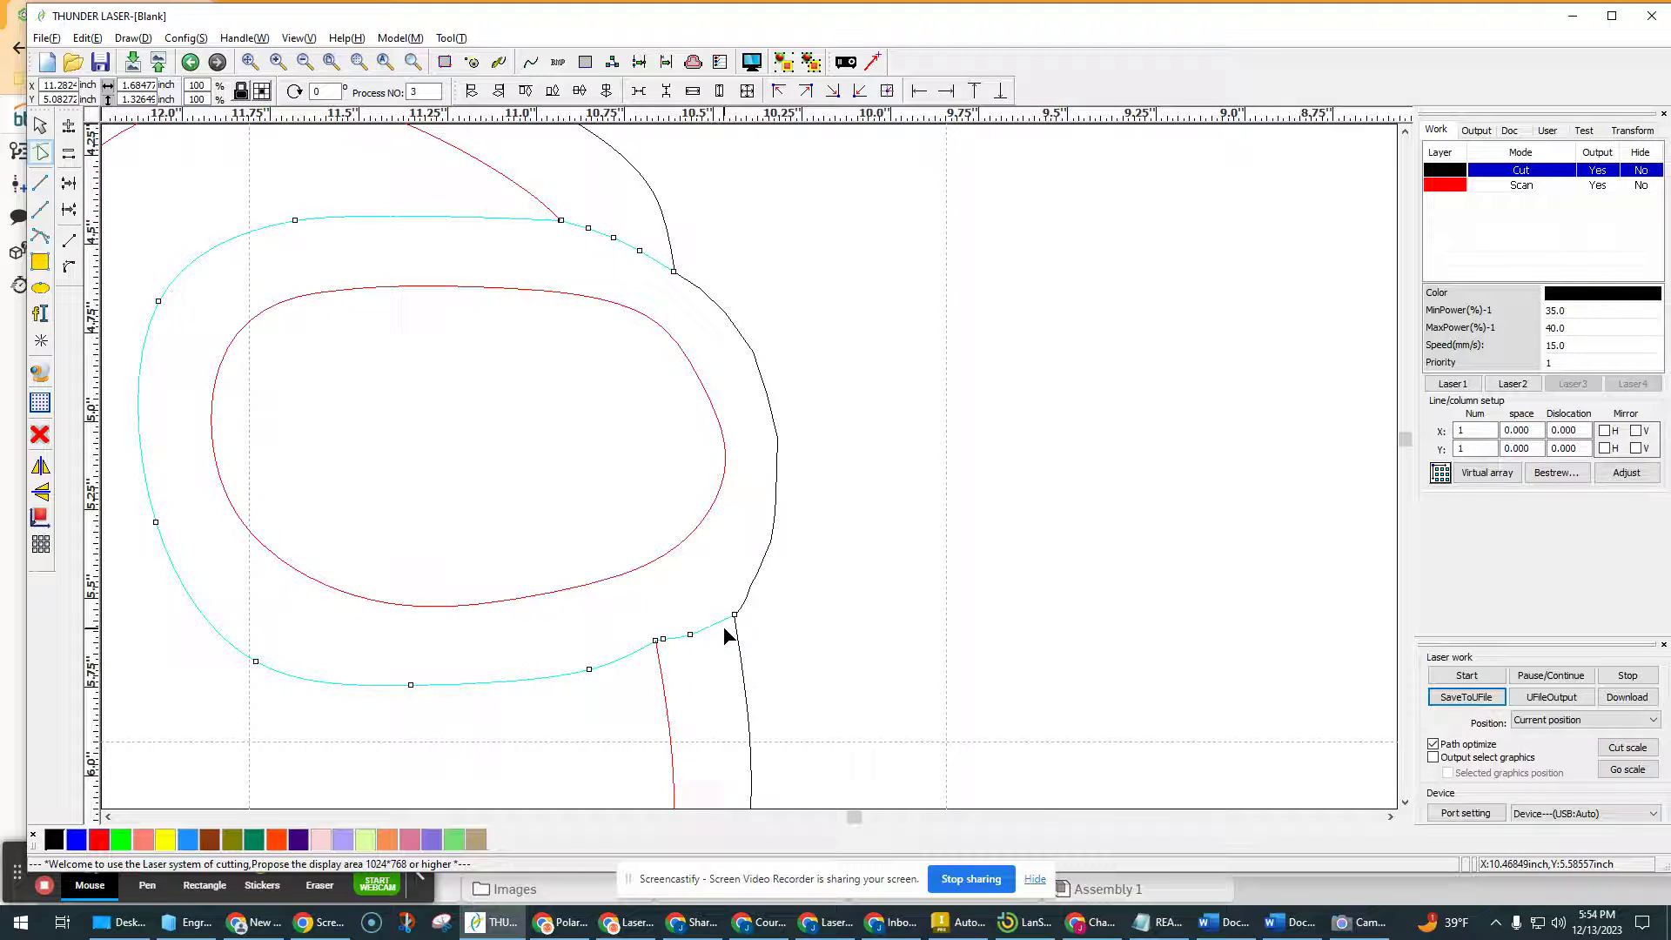
scroll(731, 635, "up", 3)
scroll(749, 540, "up", 3)
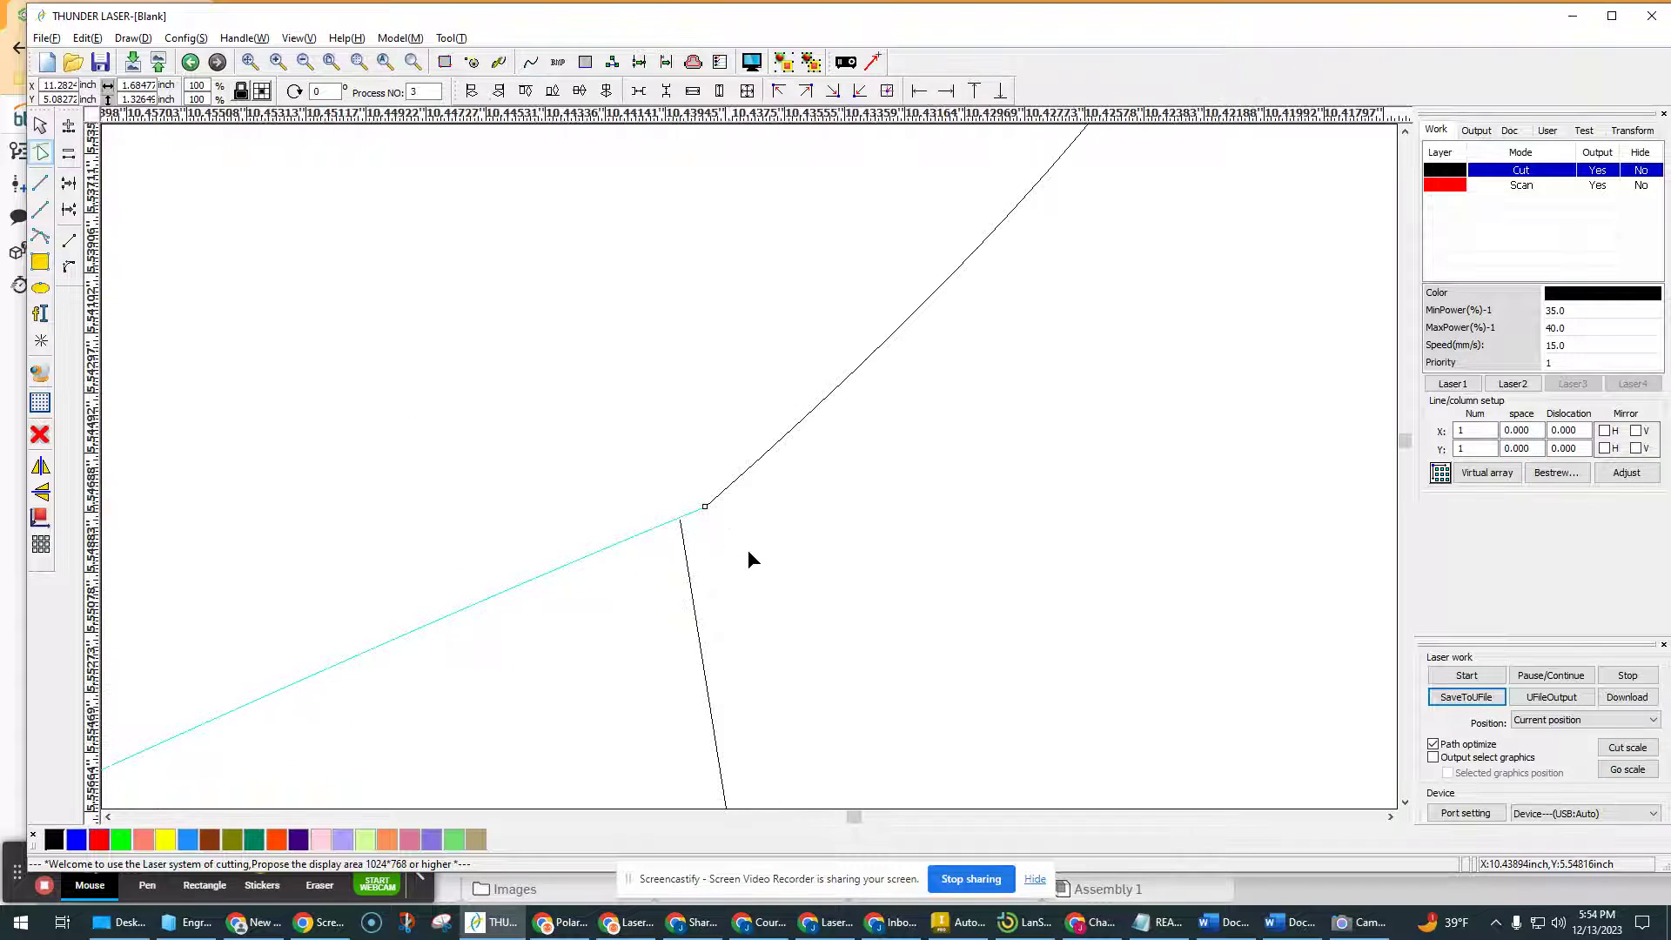
left_click(697, 494)
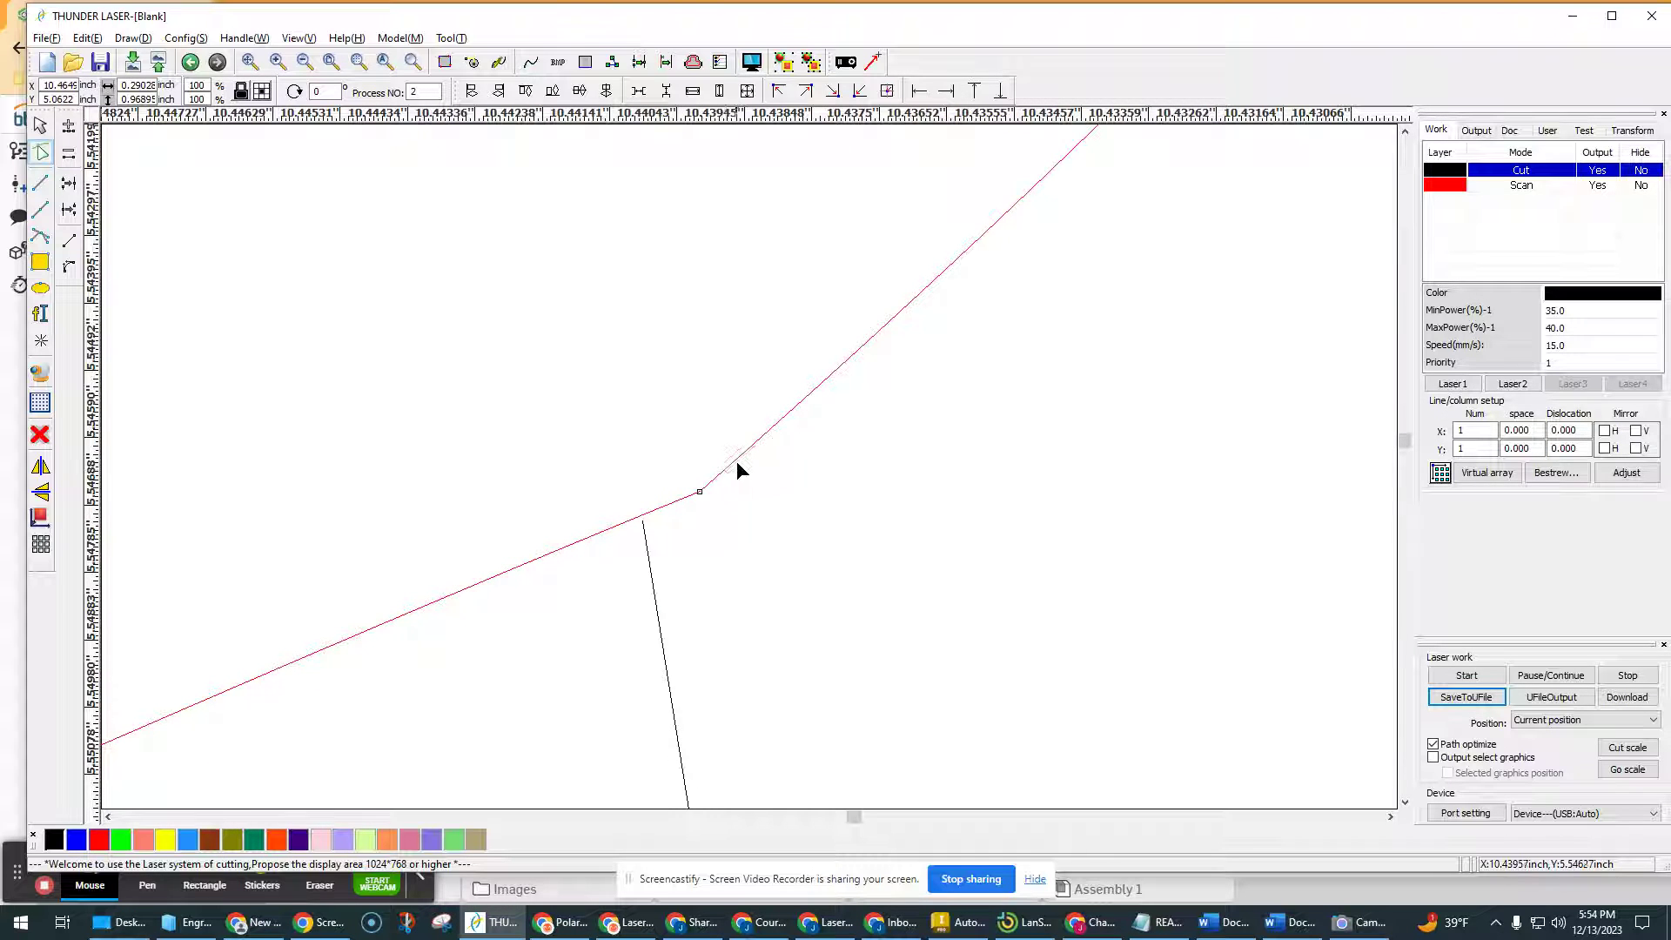
scroll(740, 474, "down", 3)
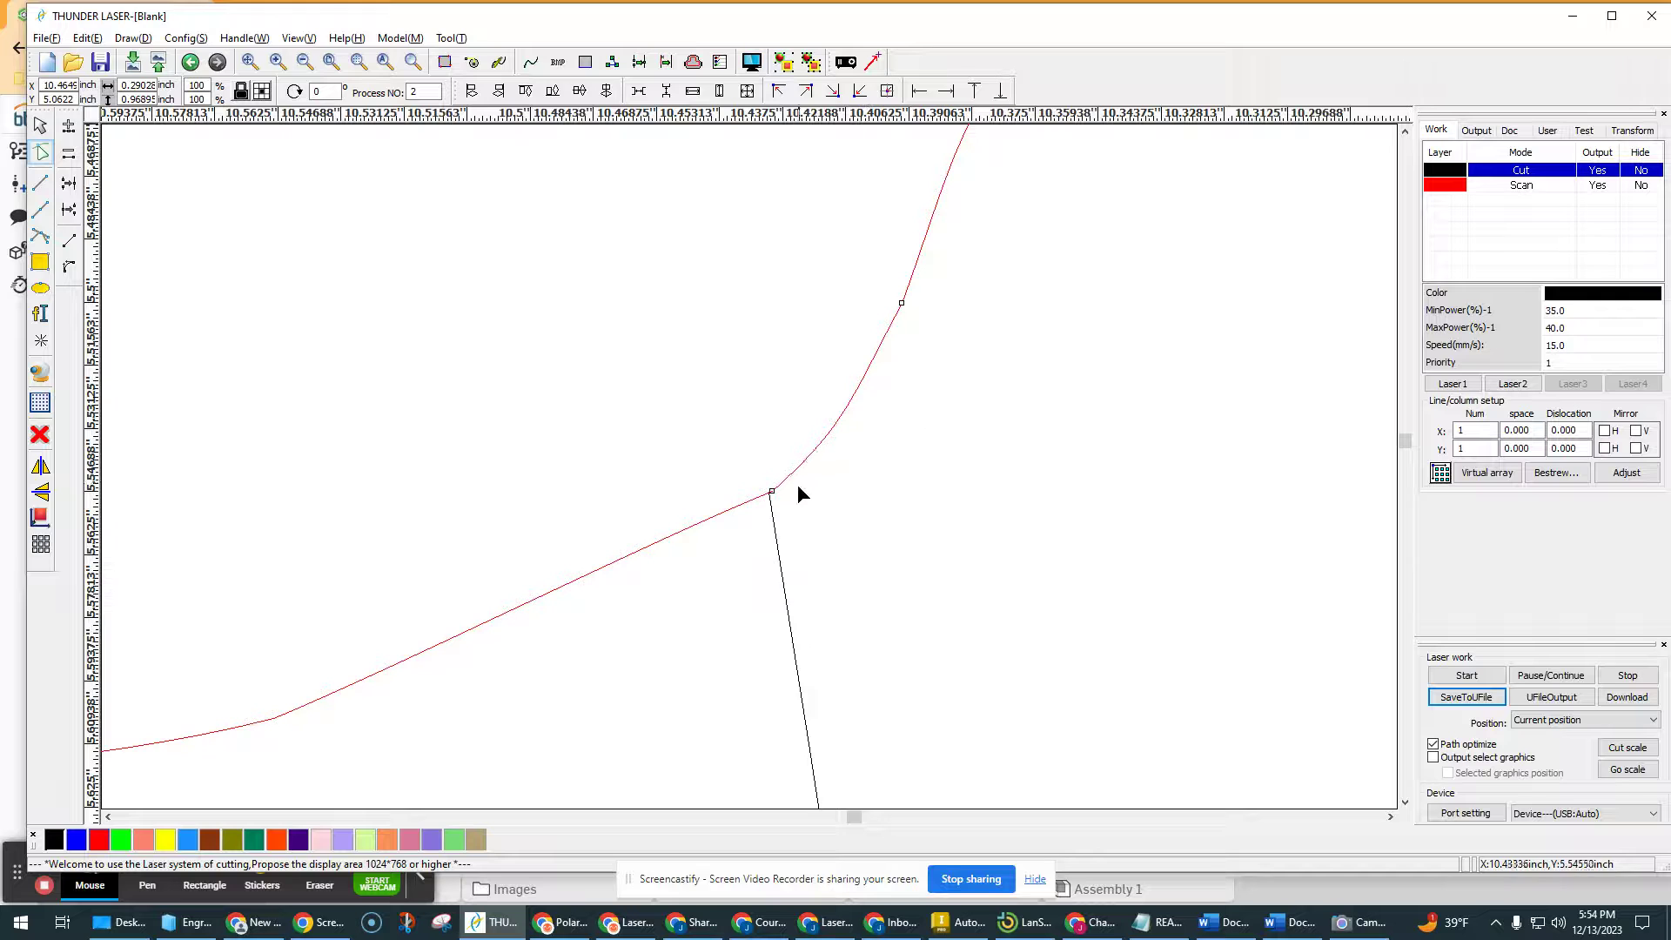
scroll(792, 488, "up", 4)
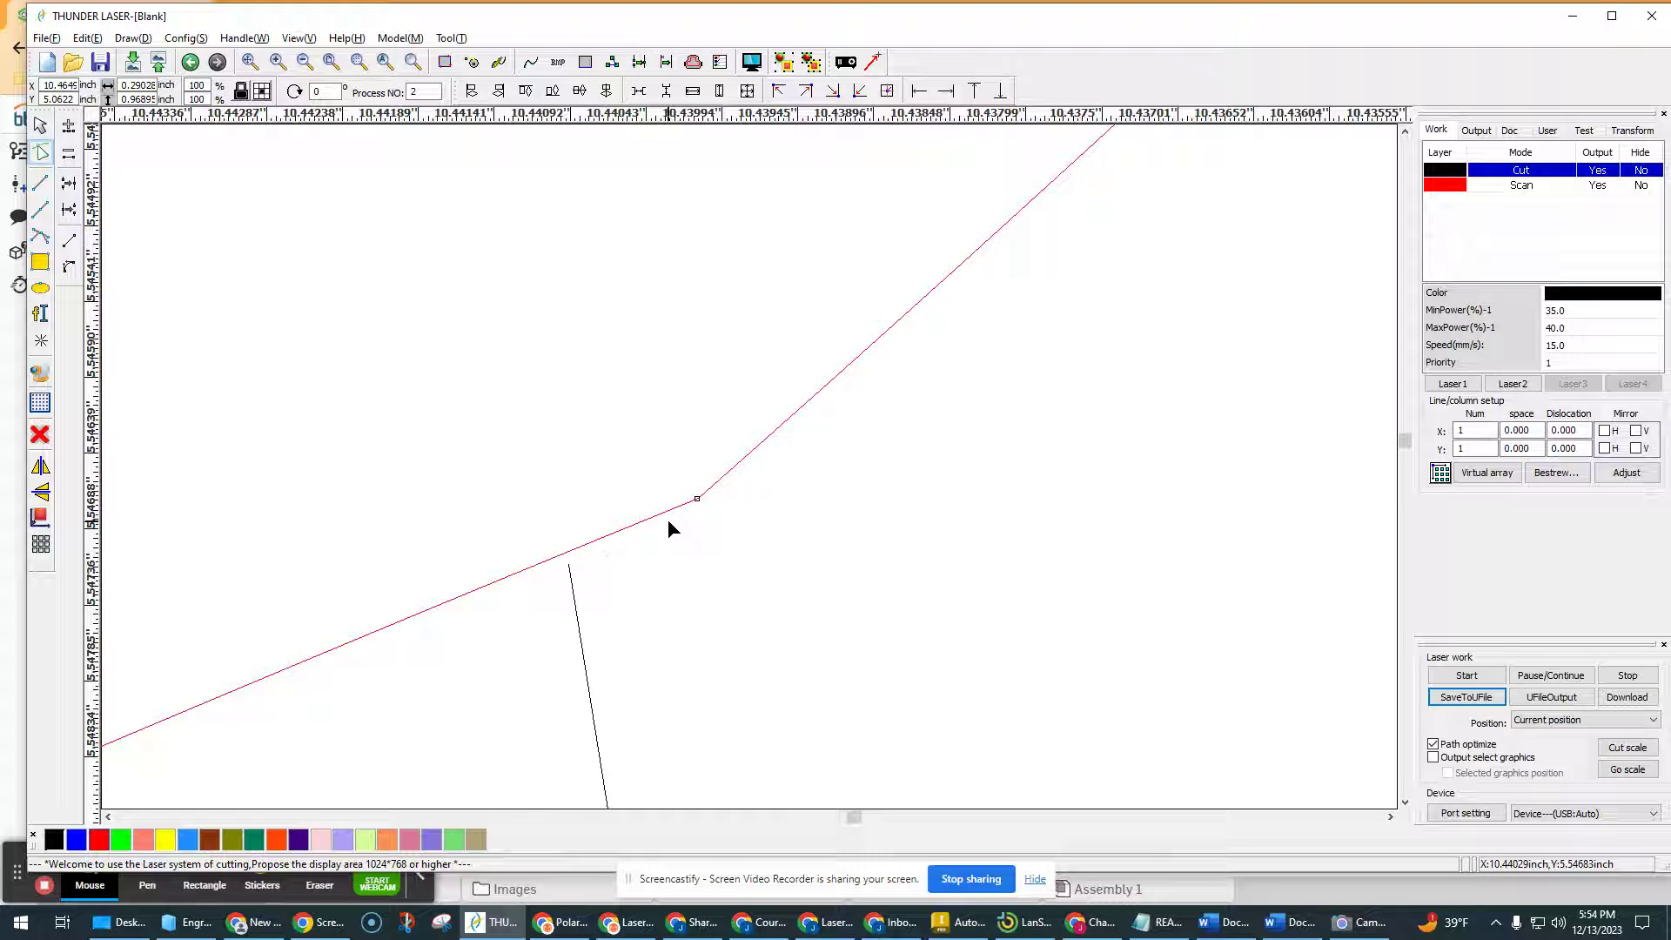
left_click_drag(695, 500, 569, 563)
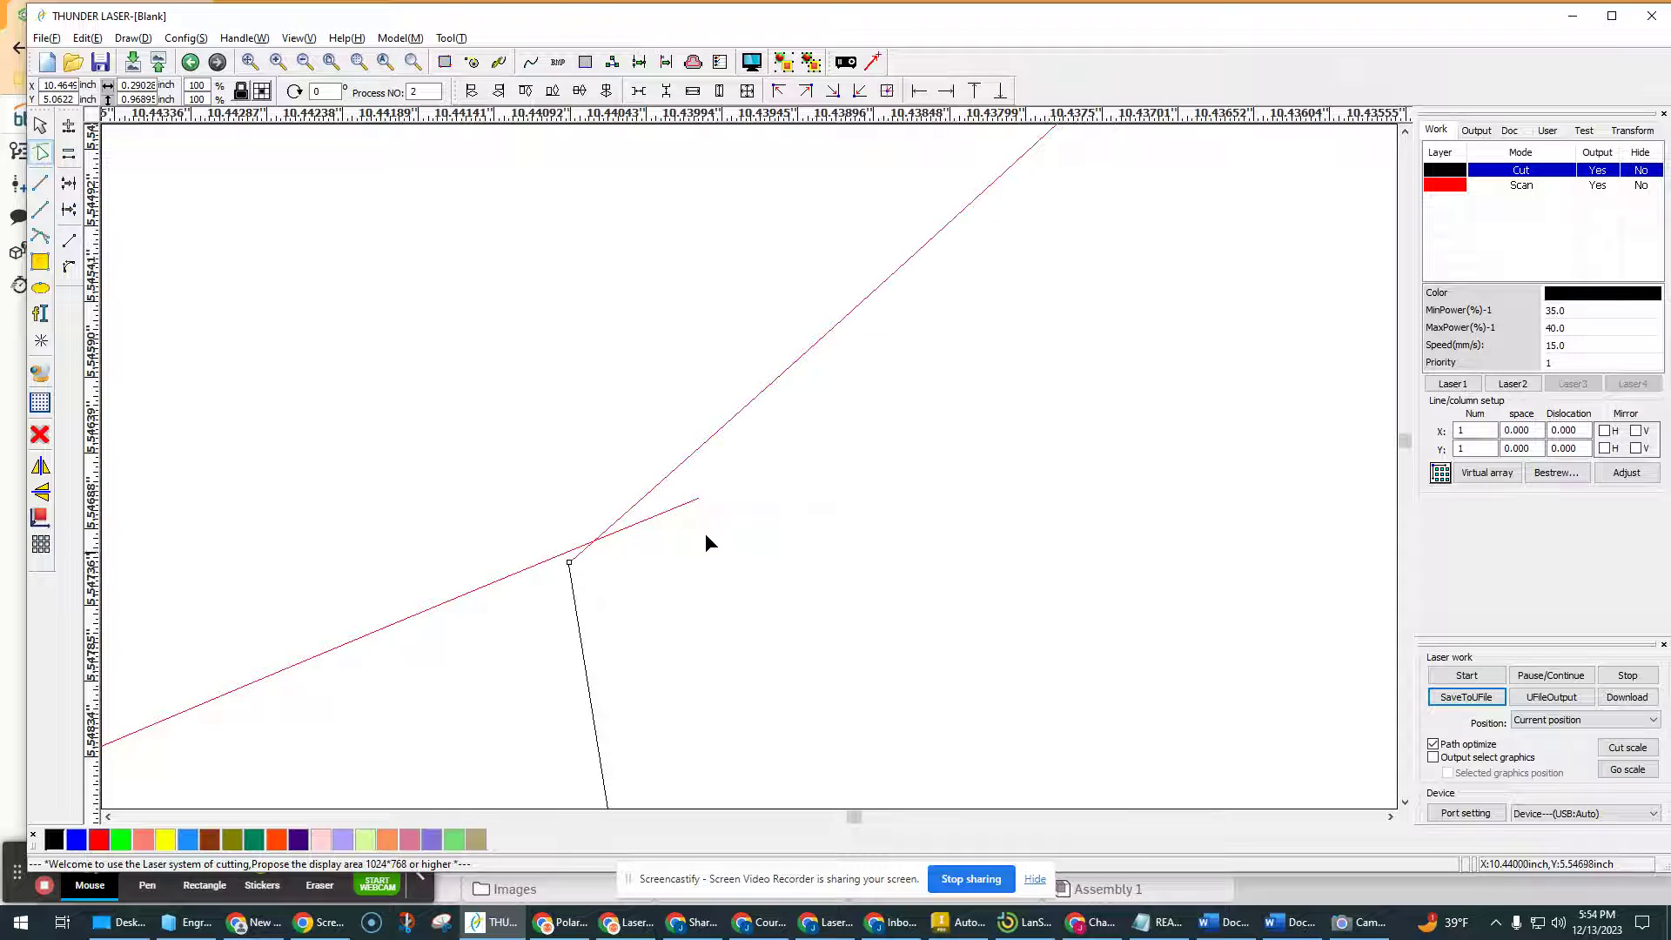
scroll(692, 512, "down", 5)
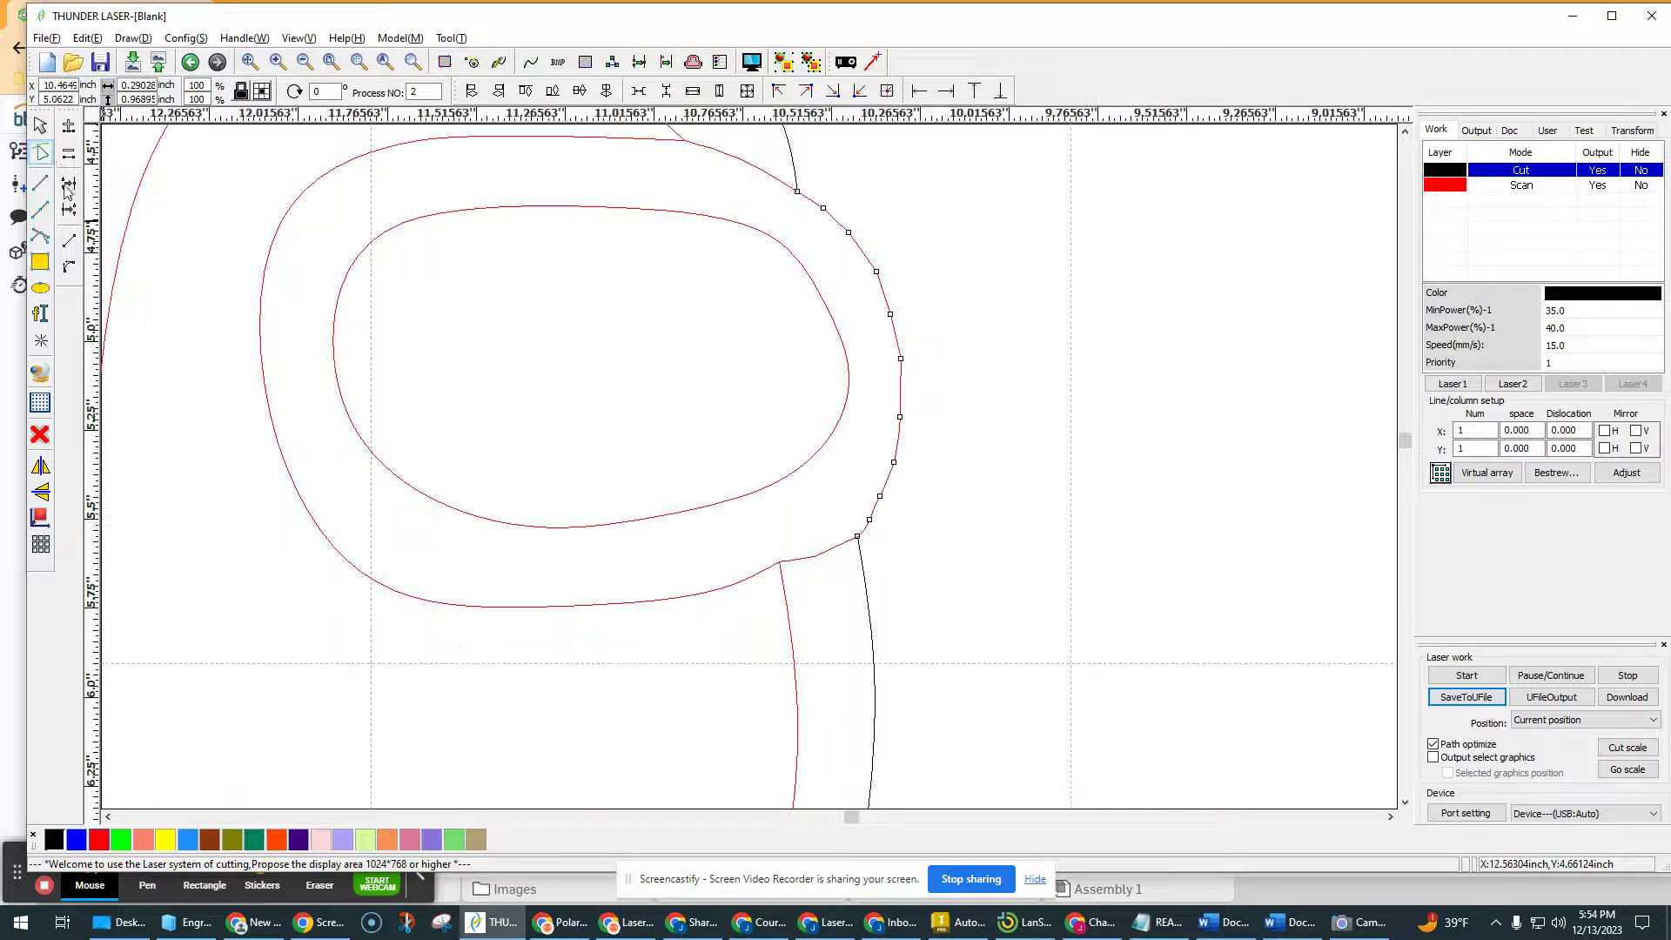
Snap the red visor contour's end node onto the black outline corner below the visor.
left_click(41, 124)
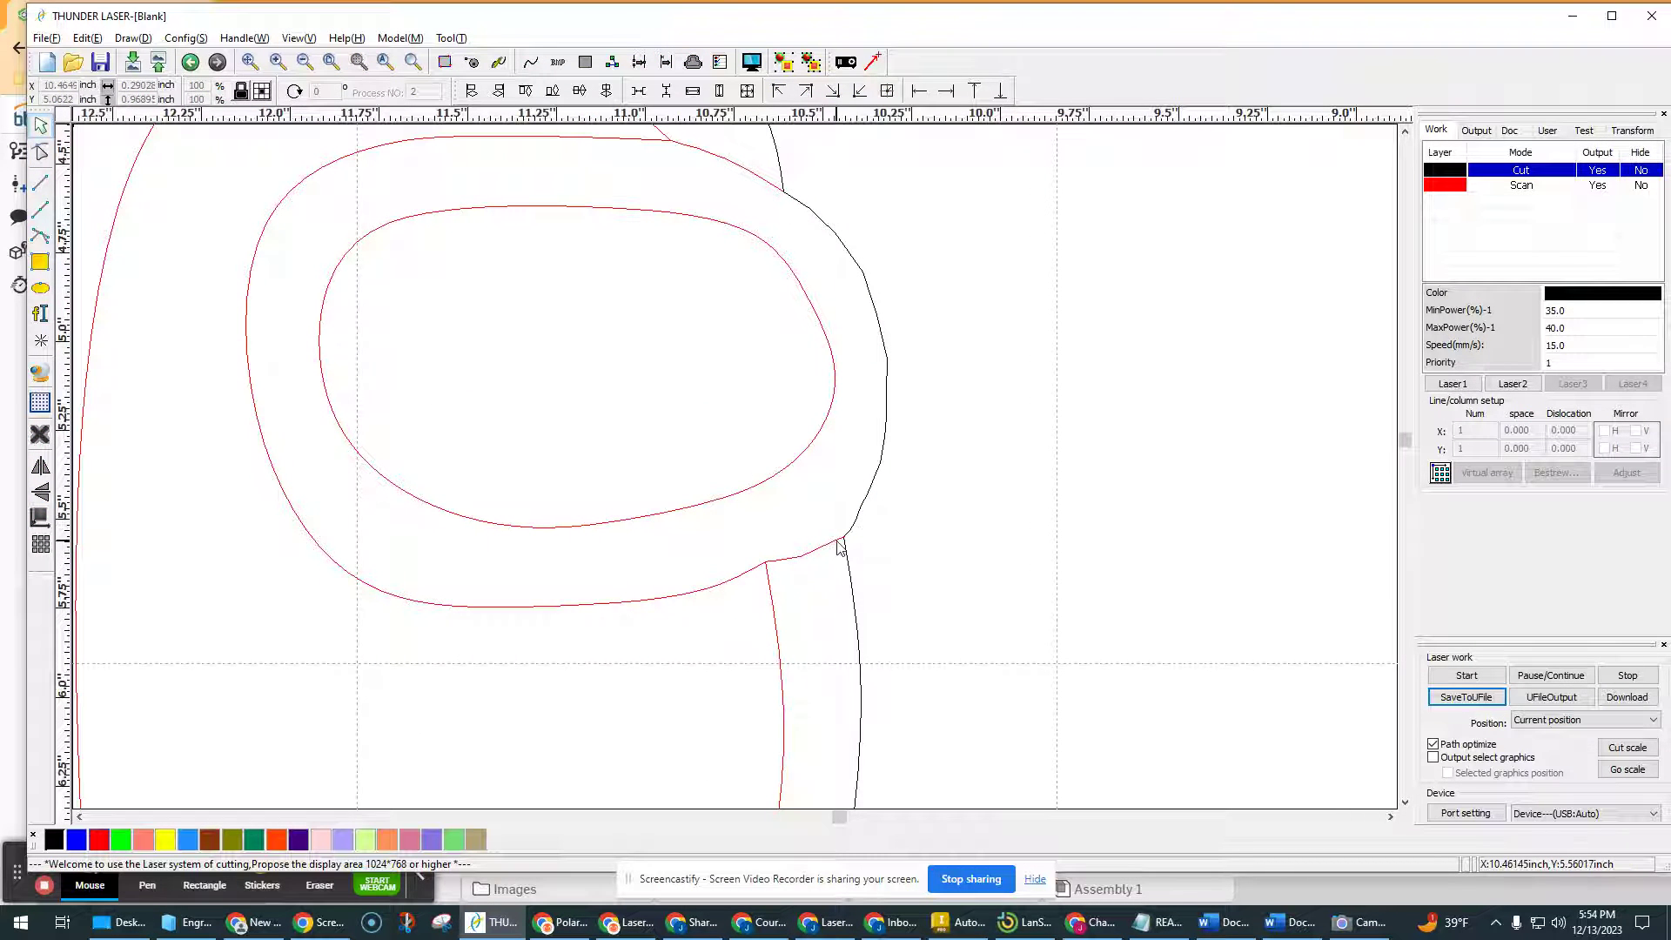
left_click(41, 152)
left_click(820, 557)
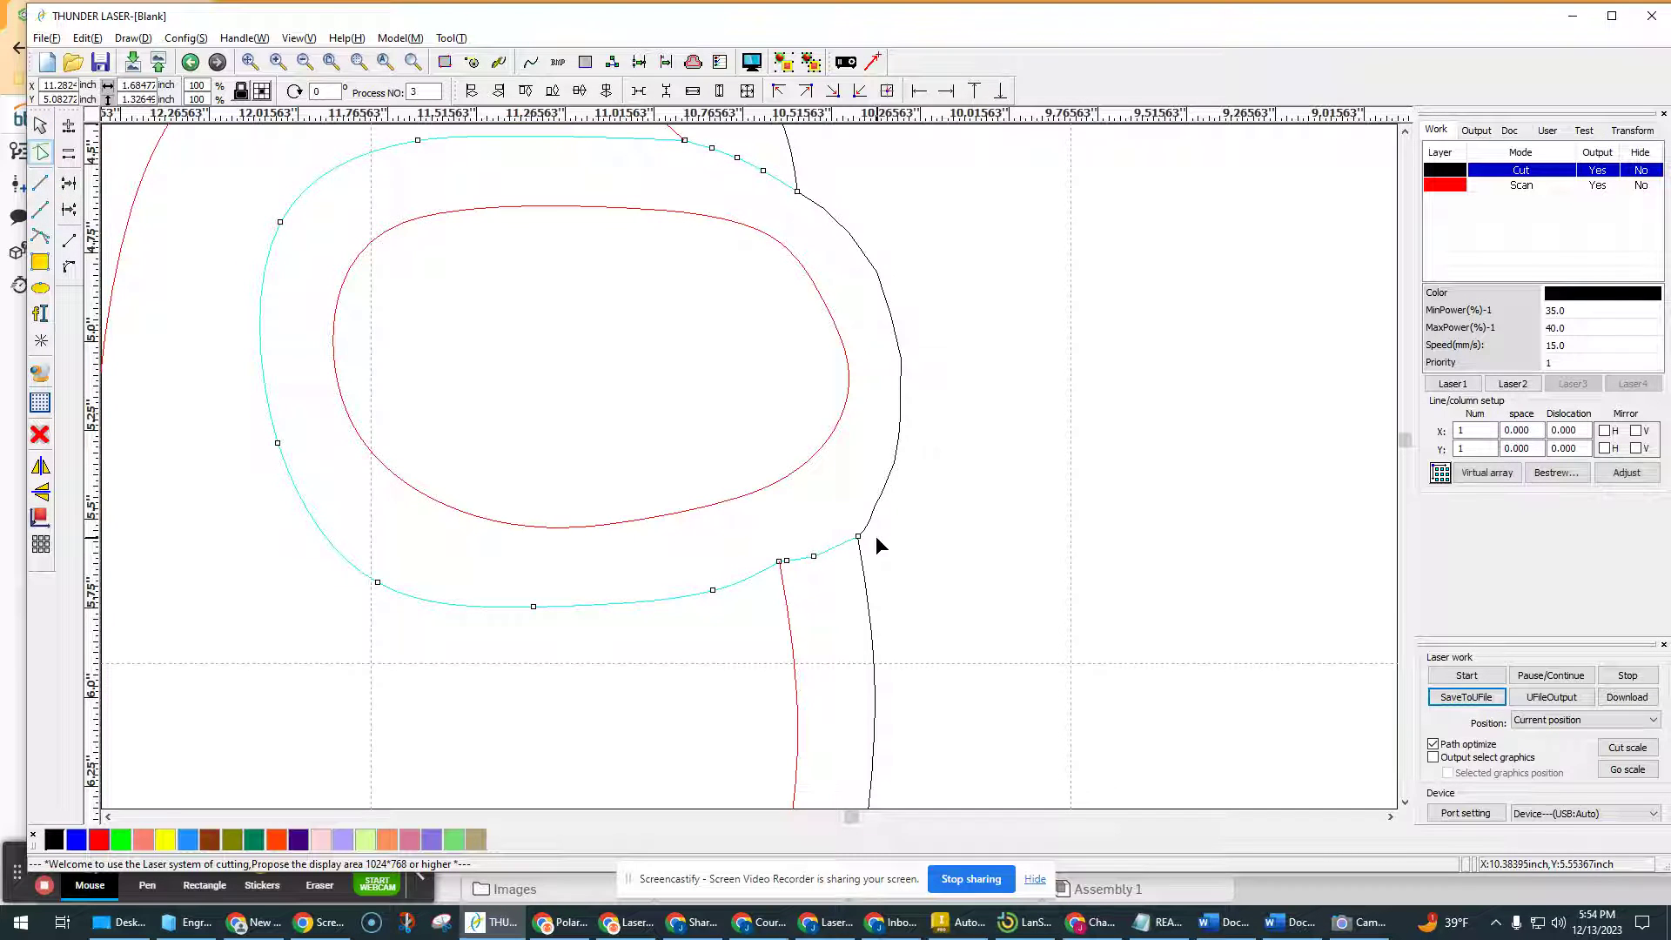
scroll(832, 552, "up", 5)
scroll(611, 482, "up", 5)
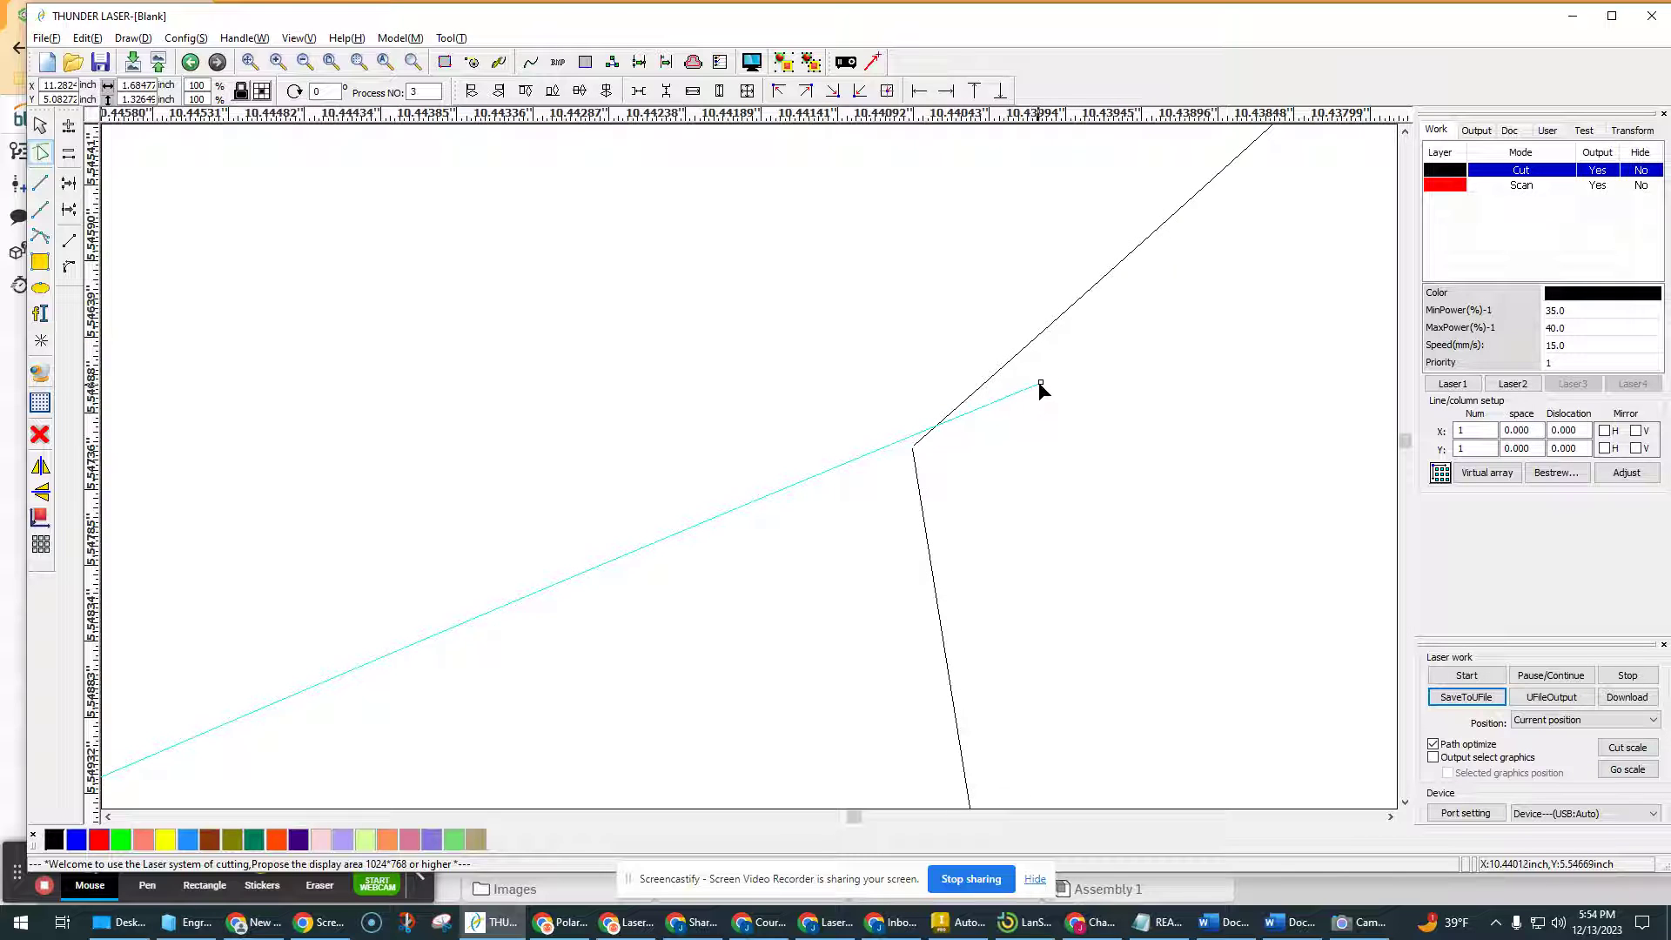
left_click_drag(1043, 385, 906, 452)
scroll(906, 453, "down", 10)
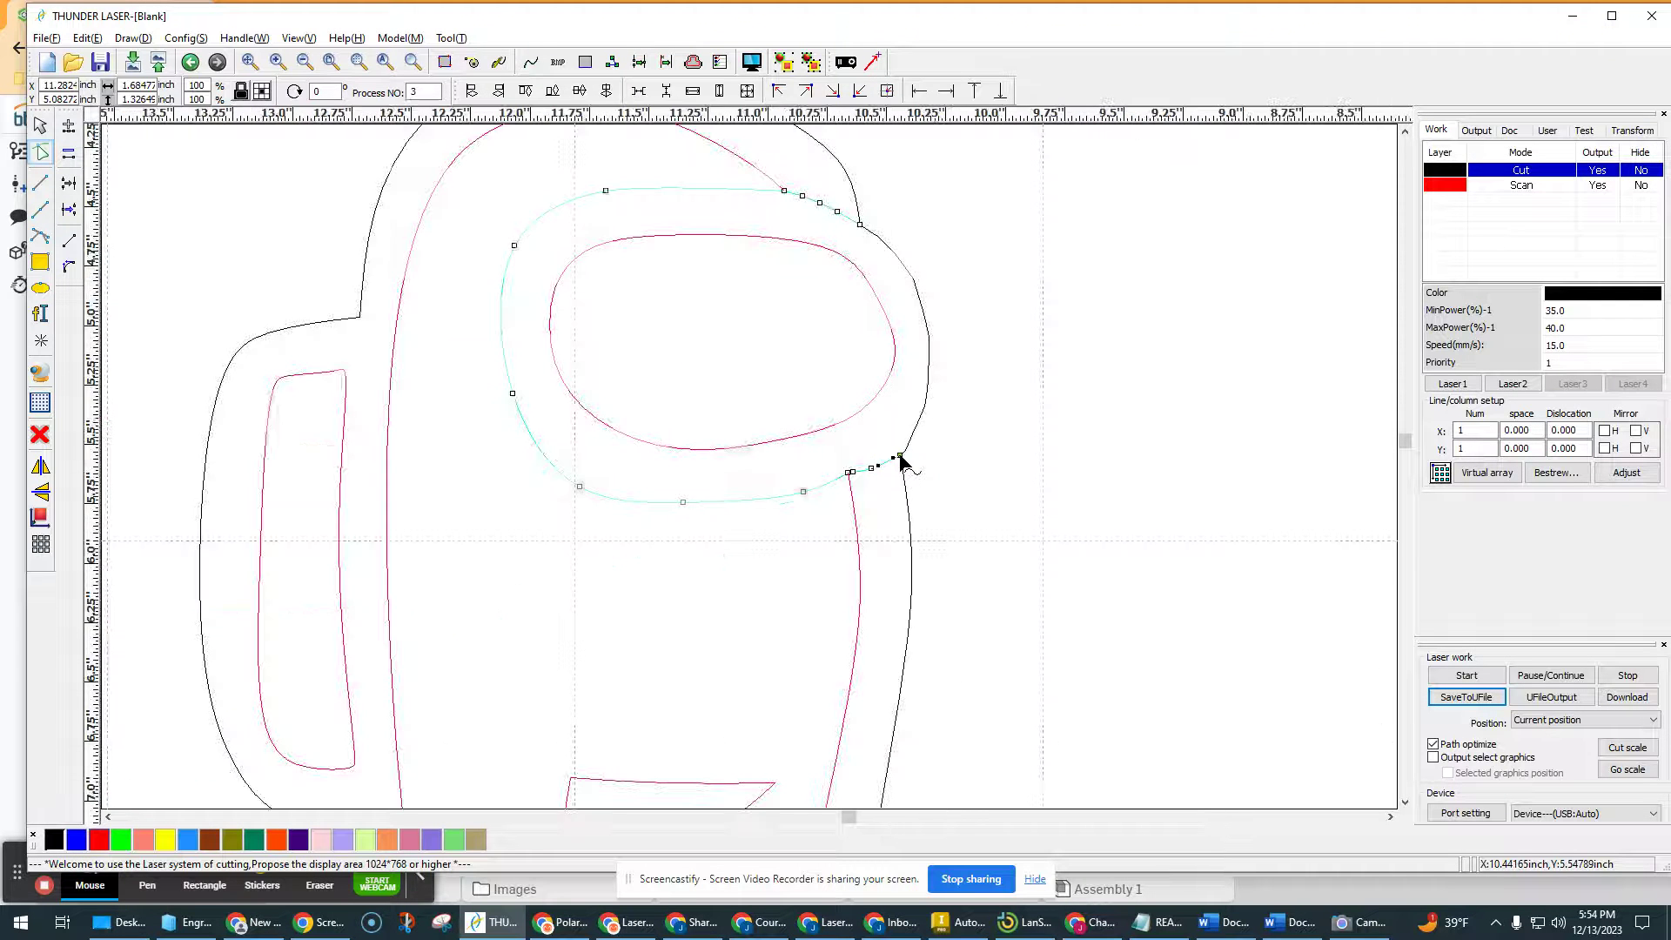
left_click(41, 125)
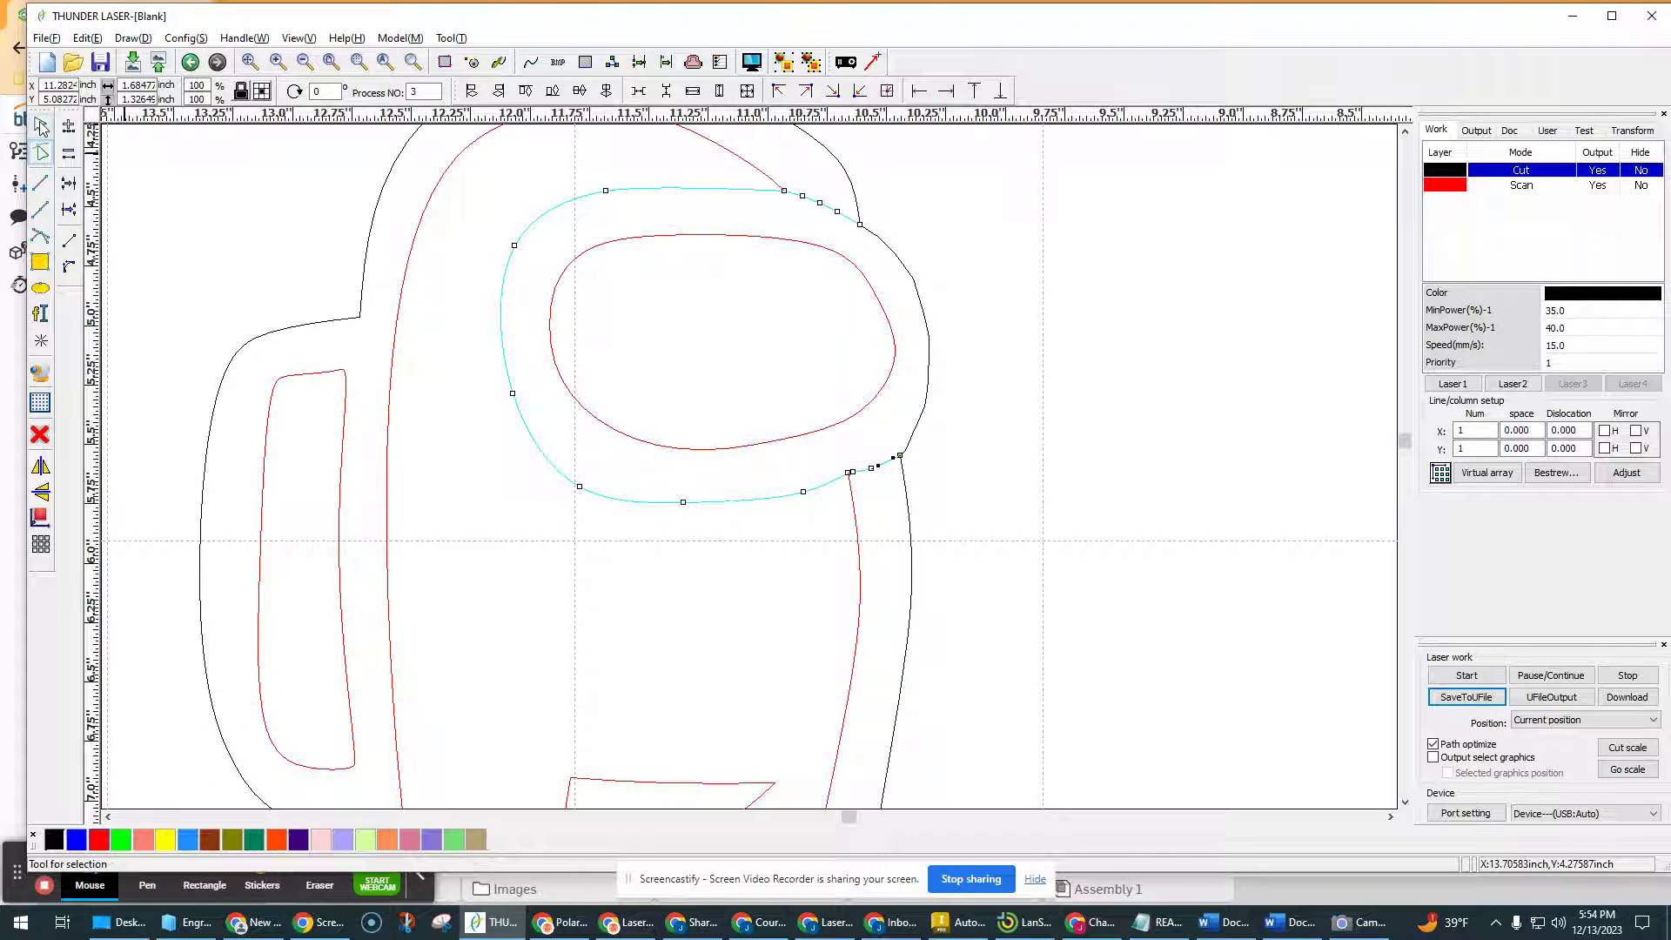
scroll(1007, 327, "down", 5)
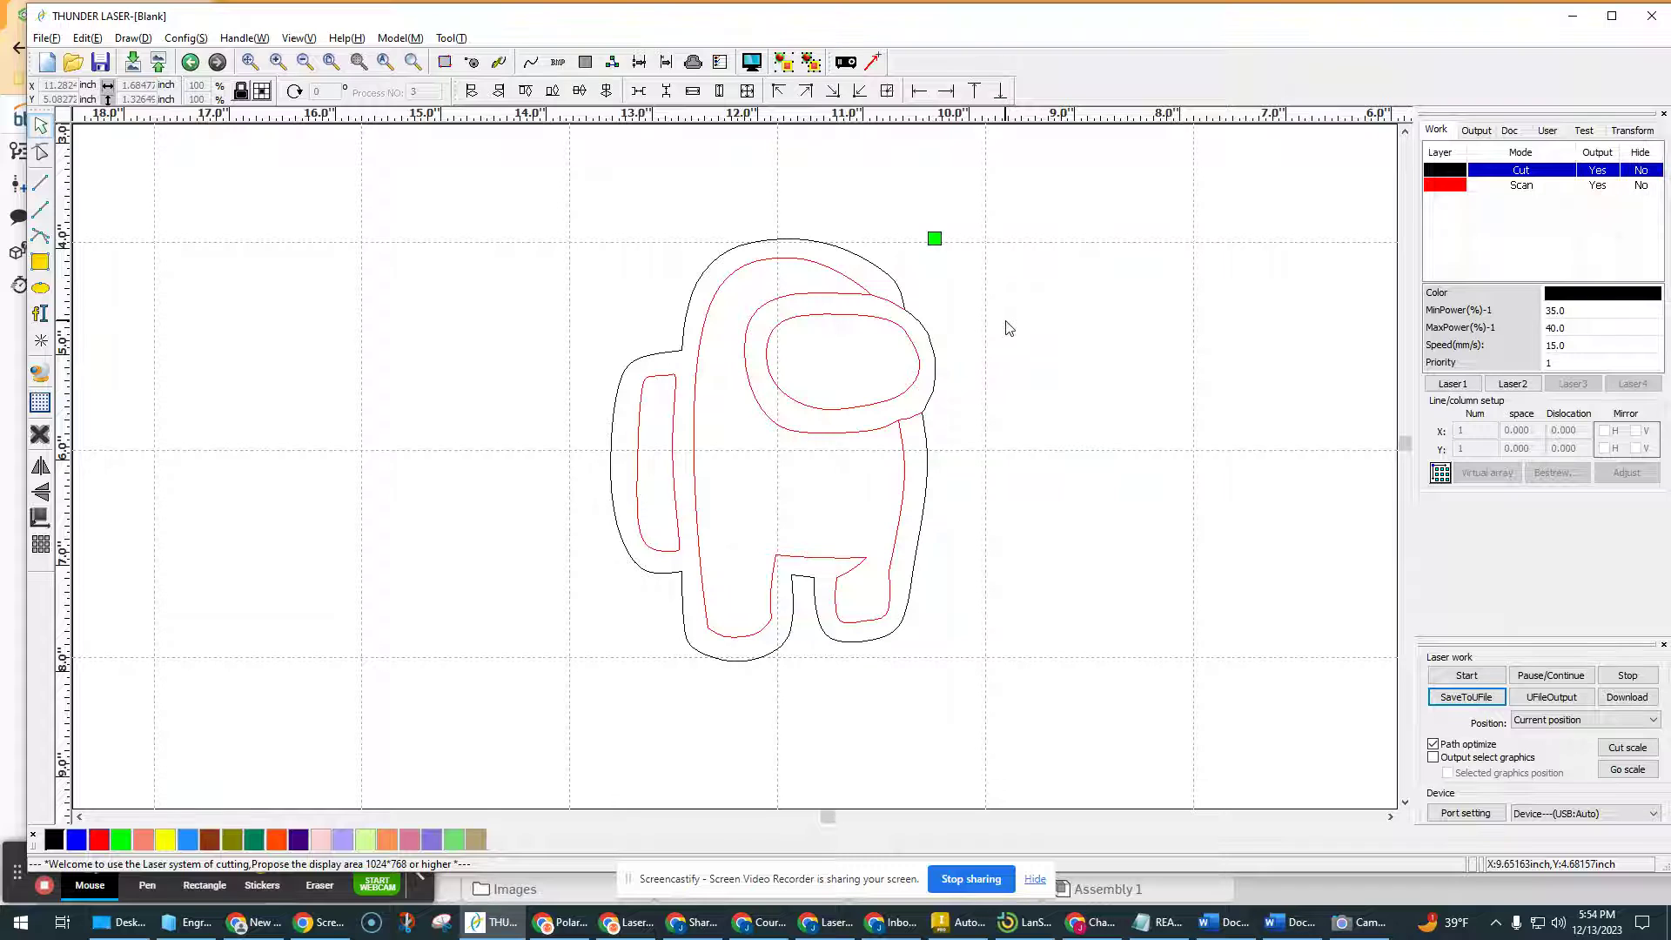
scroll(974, 329, "up", 2)
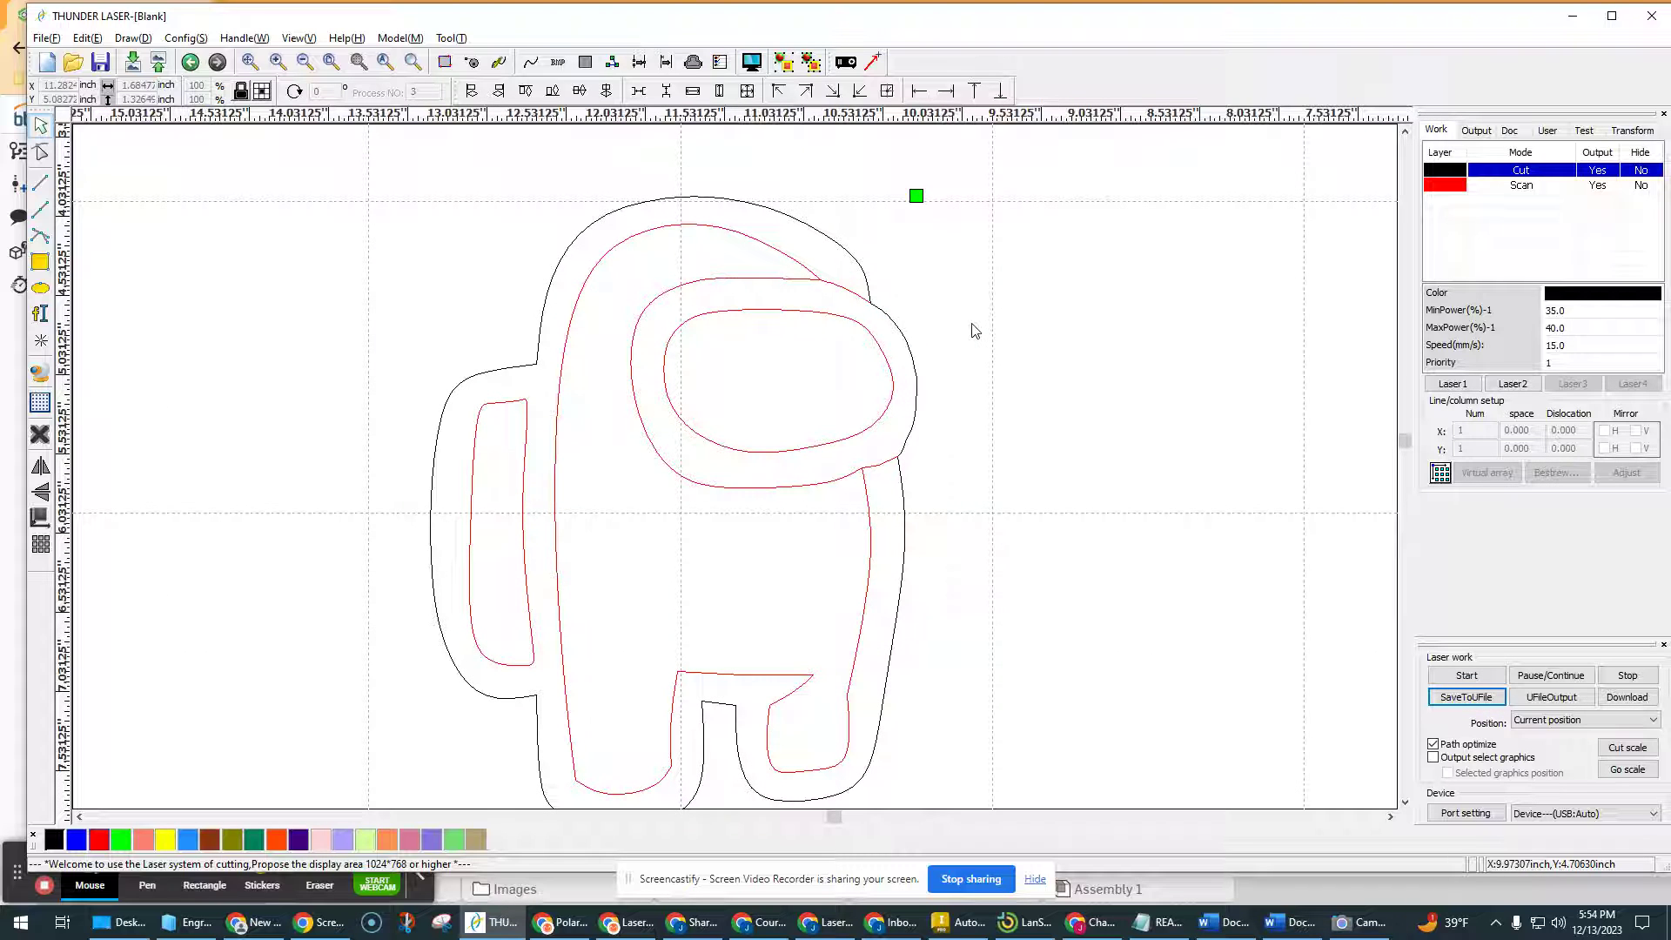
scroll(920, 396, "up", 2)
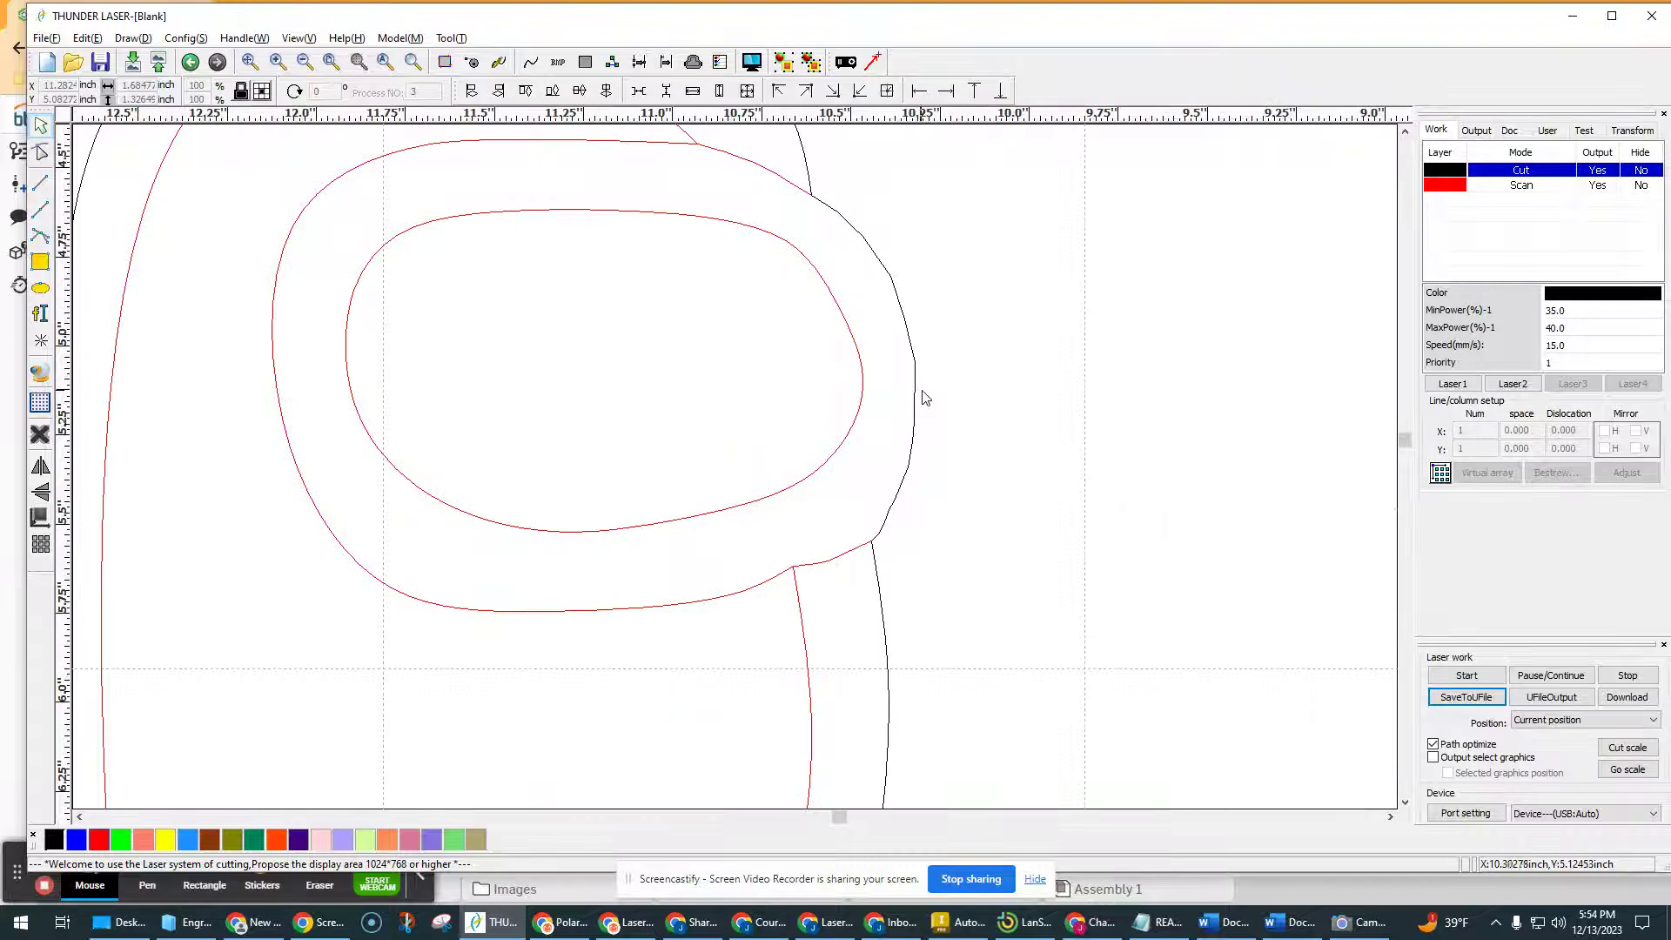
scroll(924, 399, "down", 1)
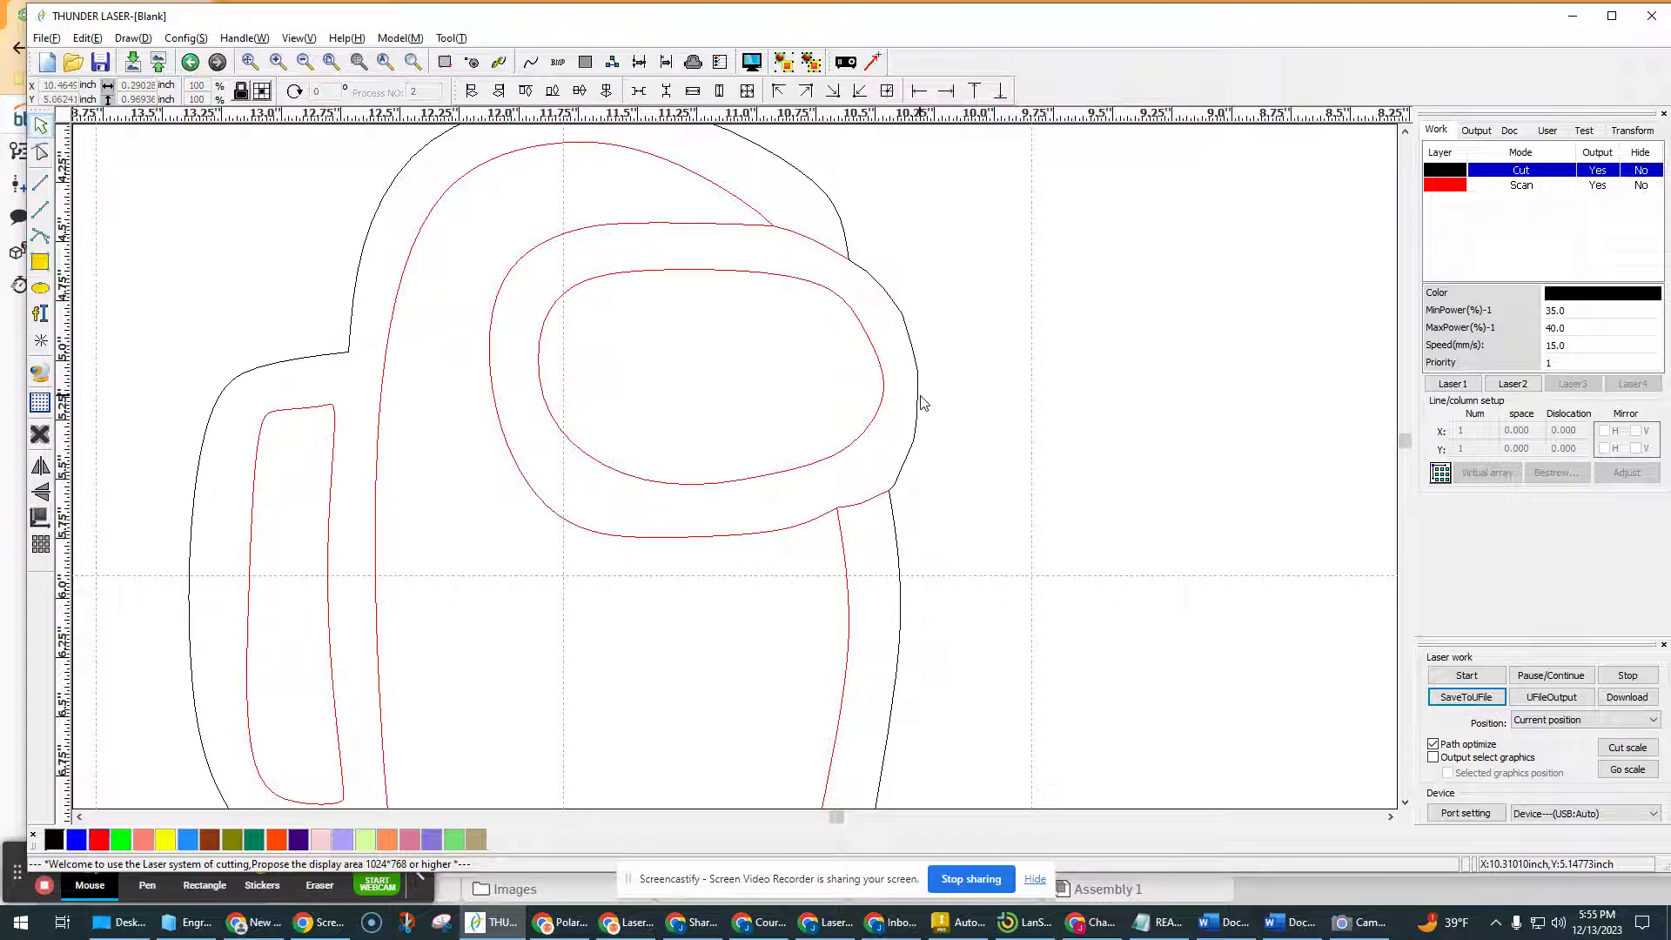
left_click(921, 399)
left_click(1003, 335)
Combine the two overlapping nodes where the black outer outline meets the top of the visor.
left_click(40, 153)
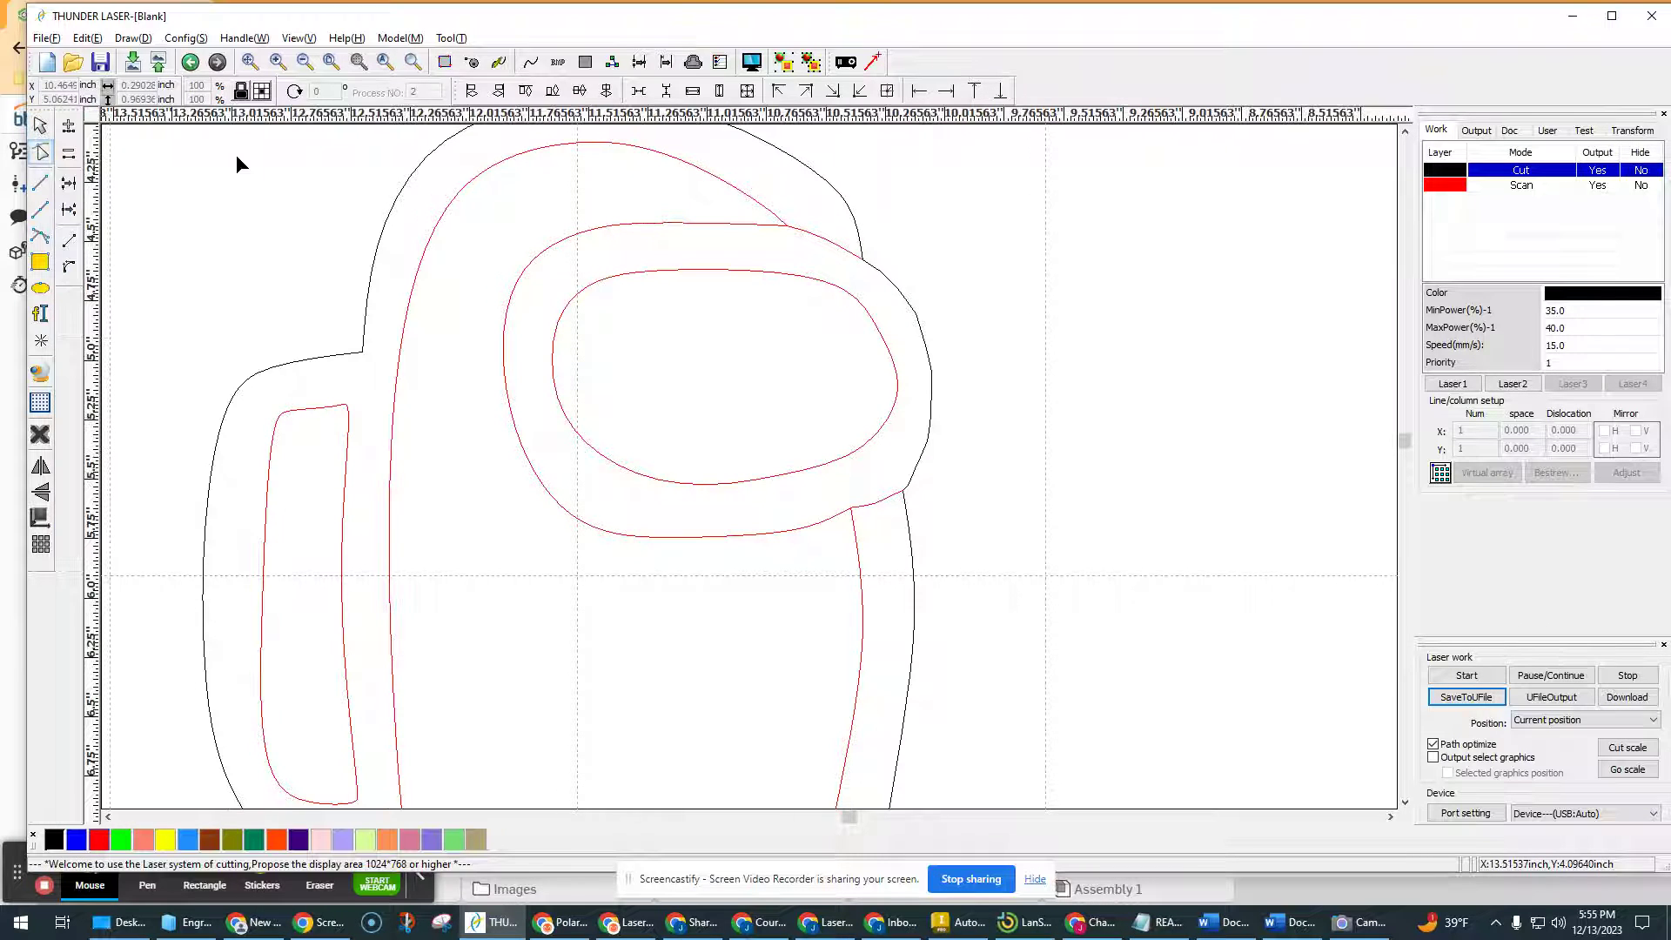
left_click(831, 187)
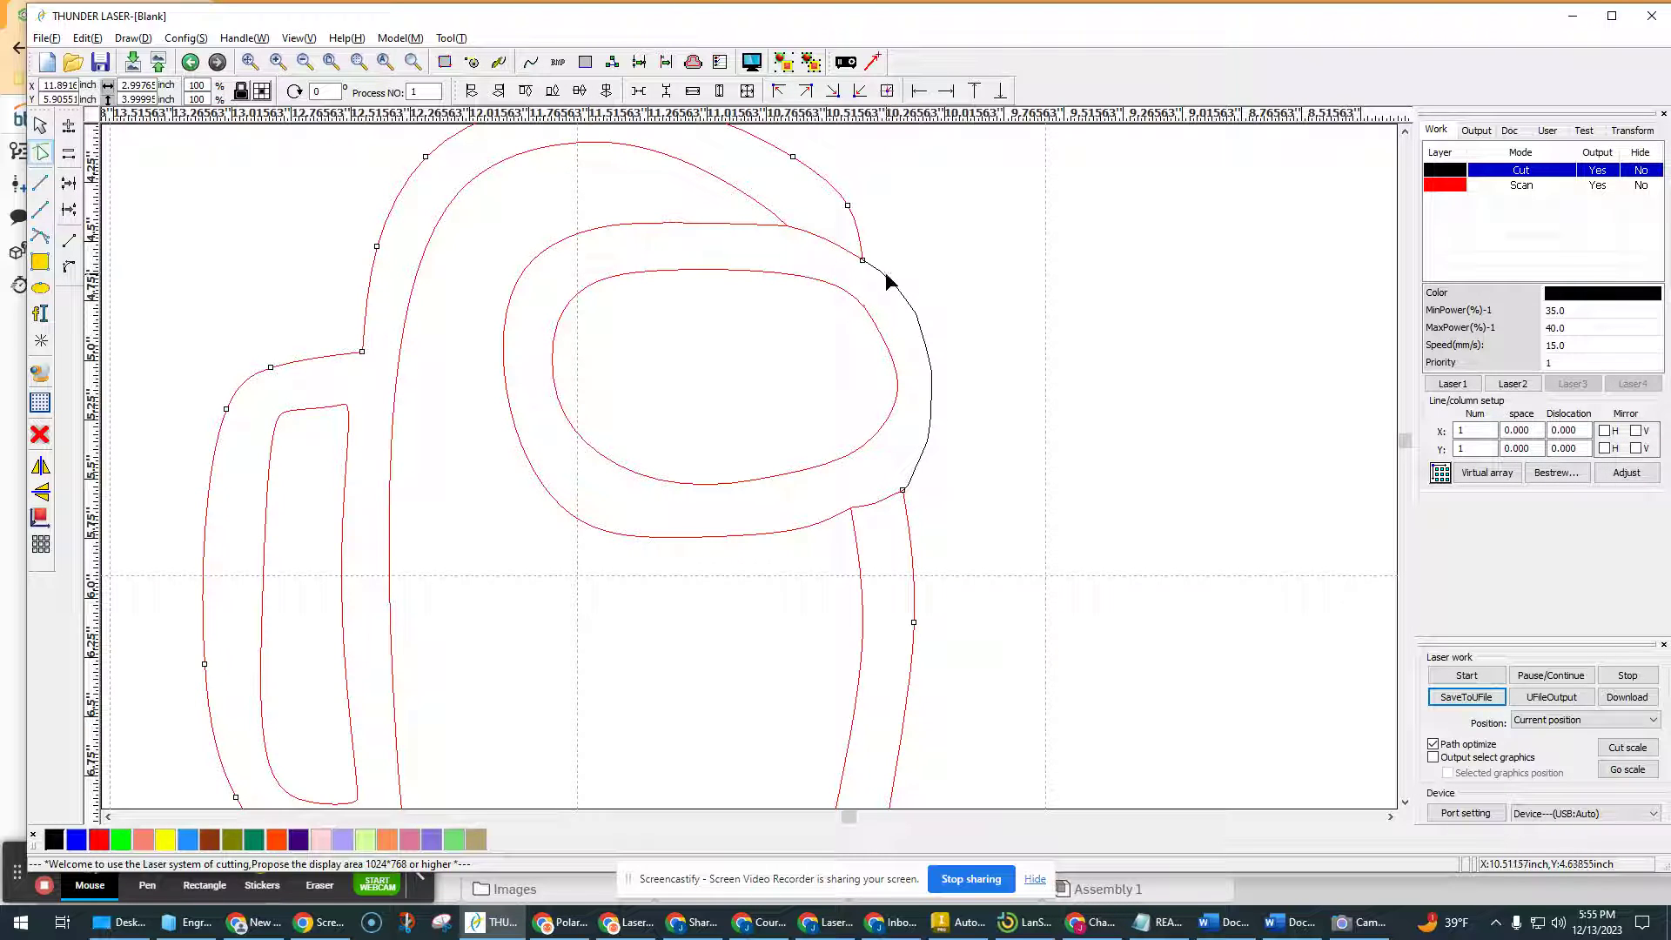
scroll(861, 261, "up", 5)
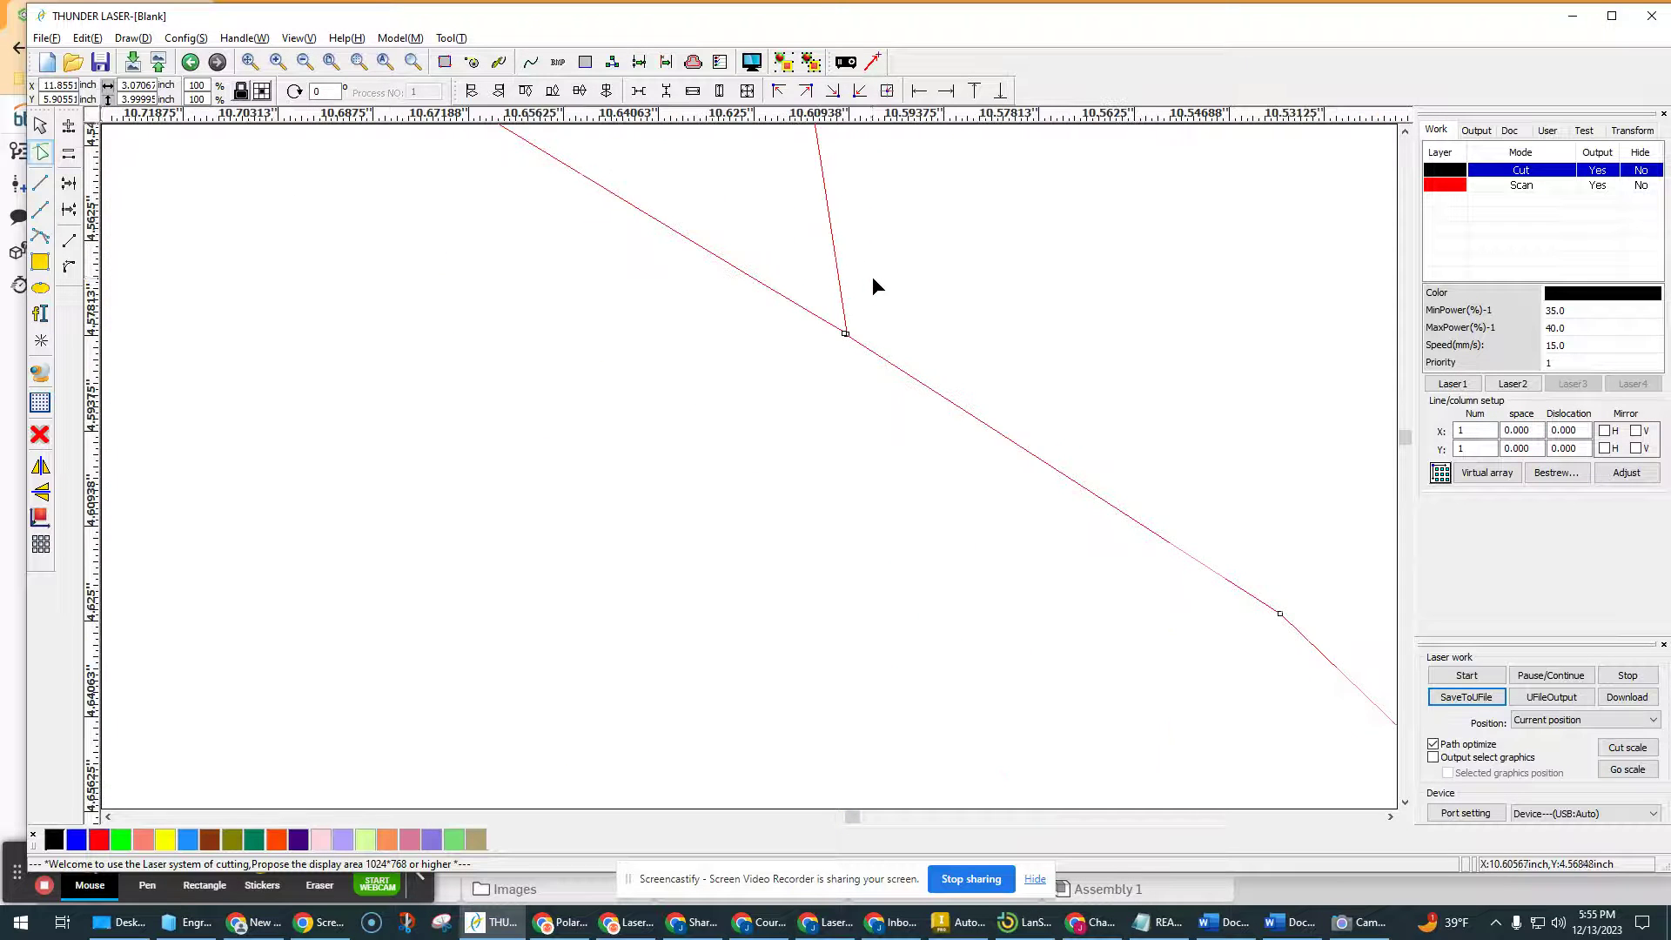
scroll(849, 314, "up", 4)
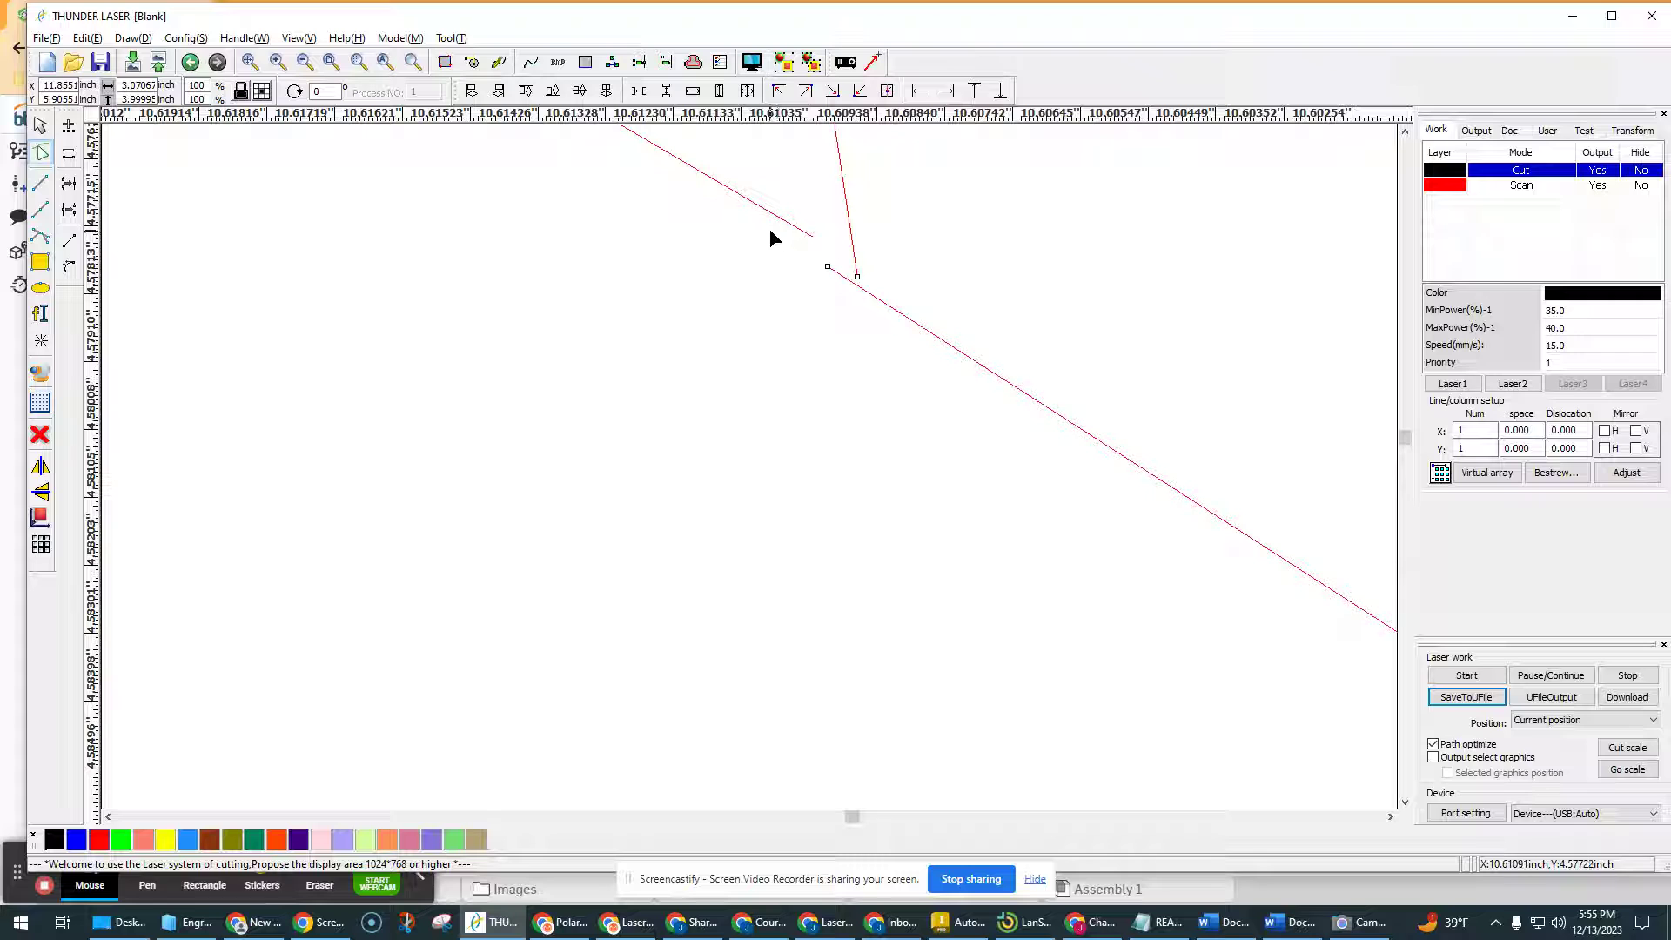
left_click_drag(775, 233, 896, 309)
left_click(70, 187)
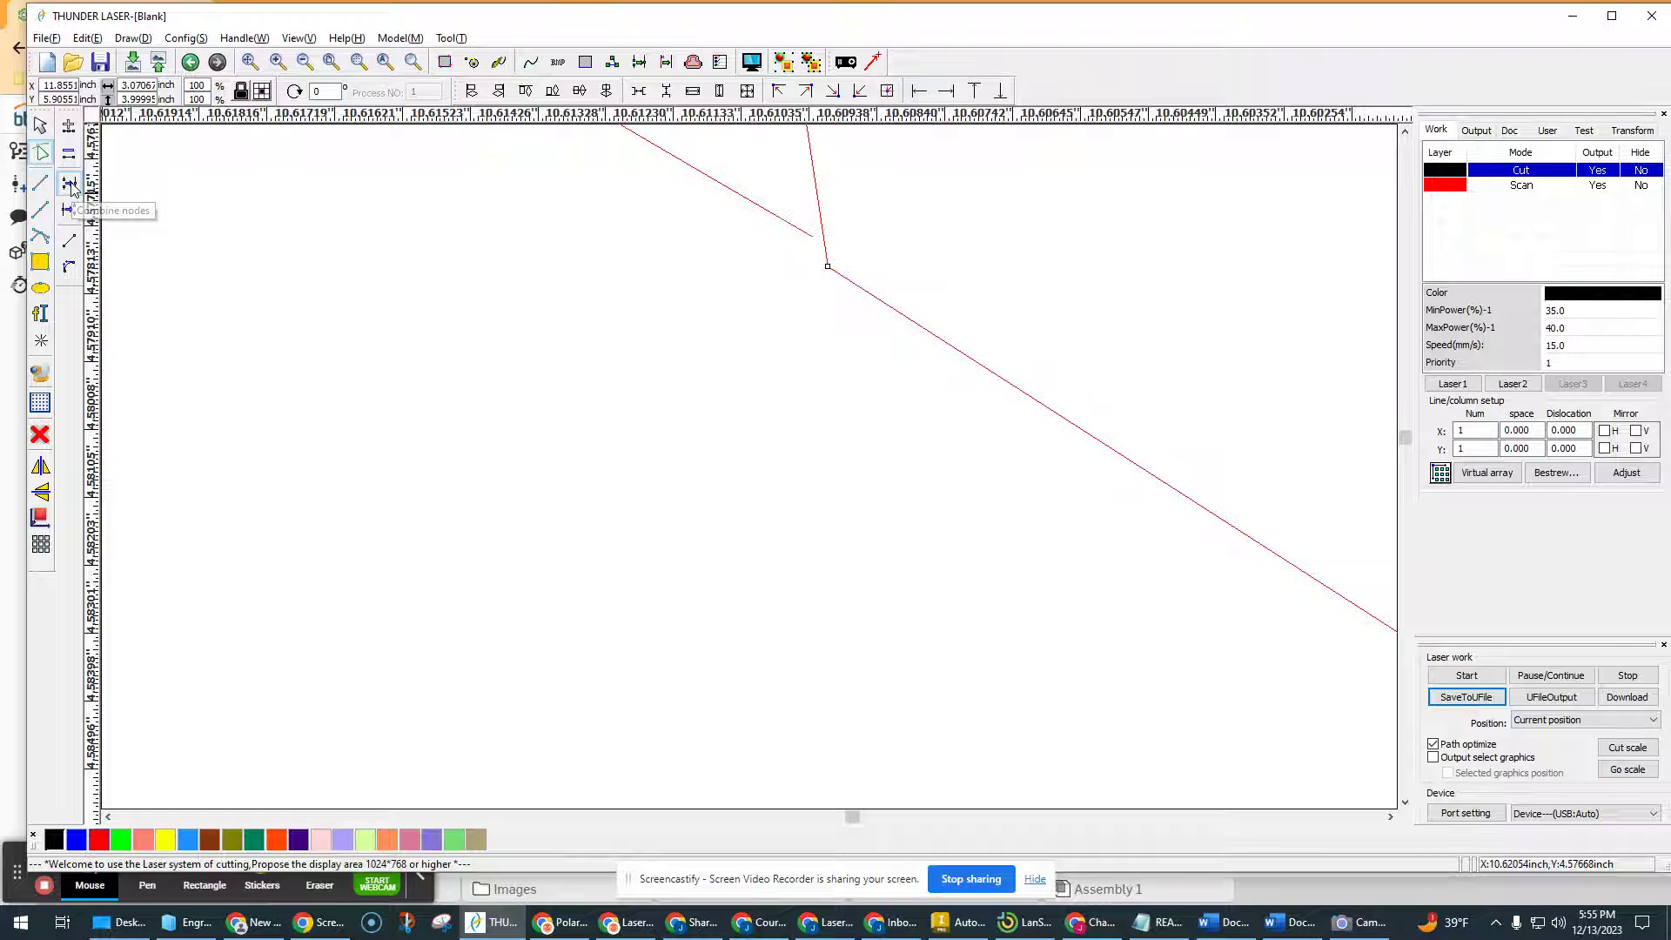
Marquee the two line-end nodes at the next visor junction and join them into one node.
scroll(552, 275, "down", 10)
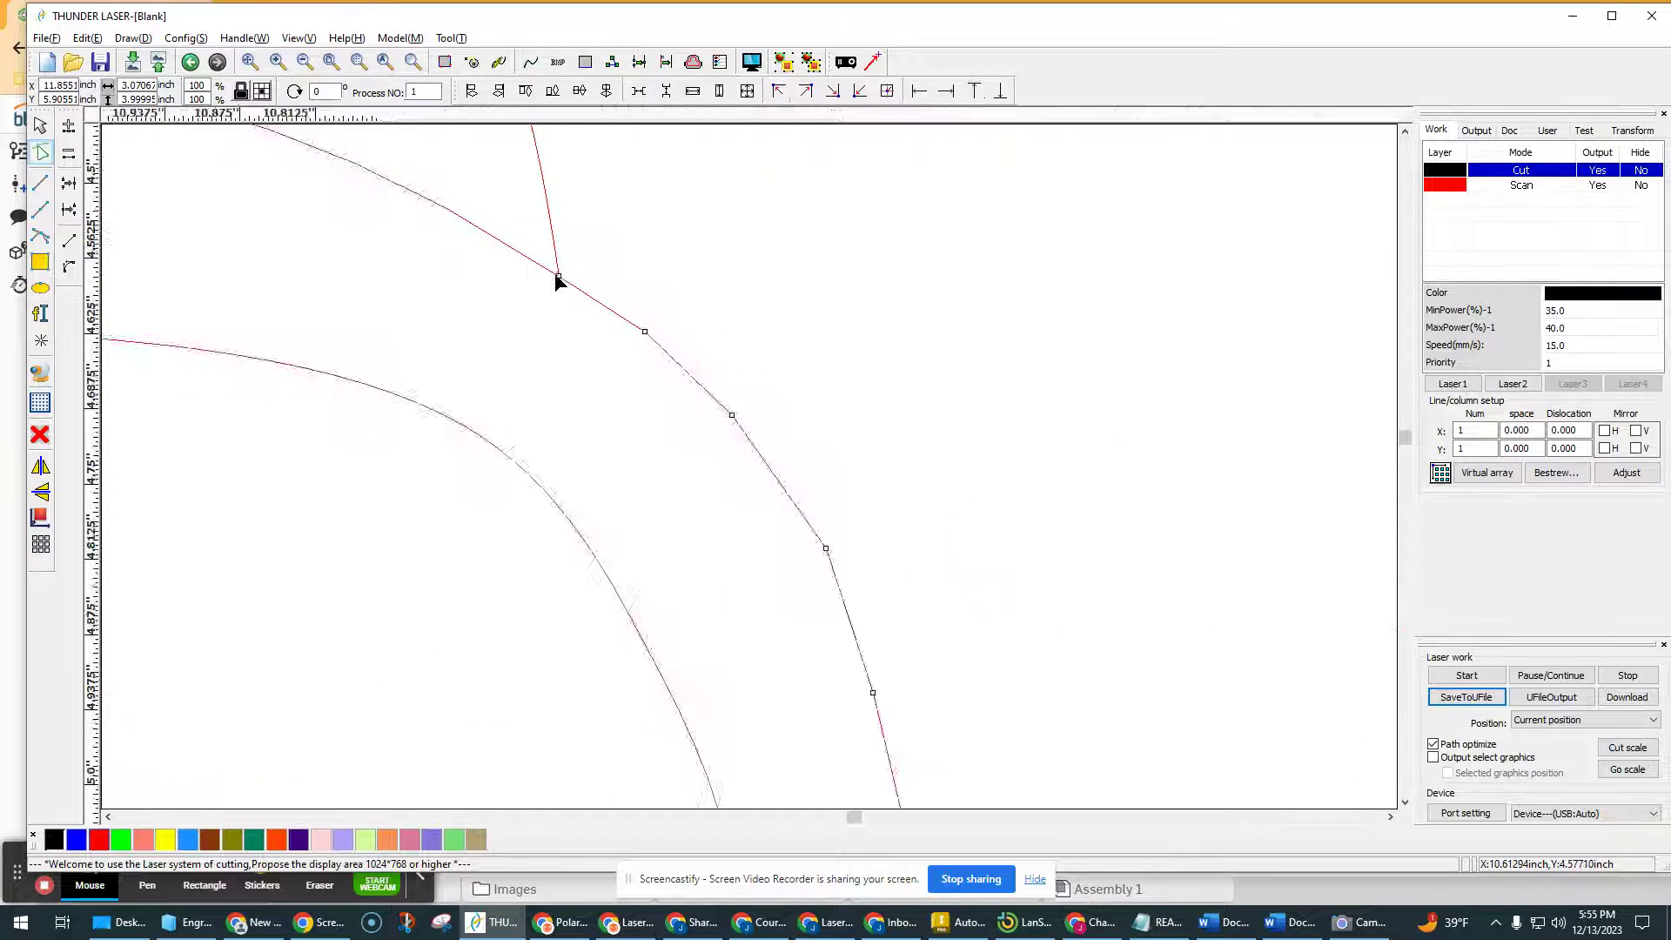
scroll(582, 437, "up", 3)
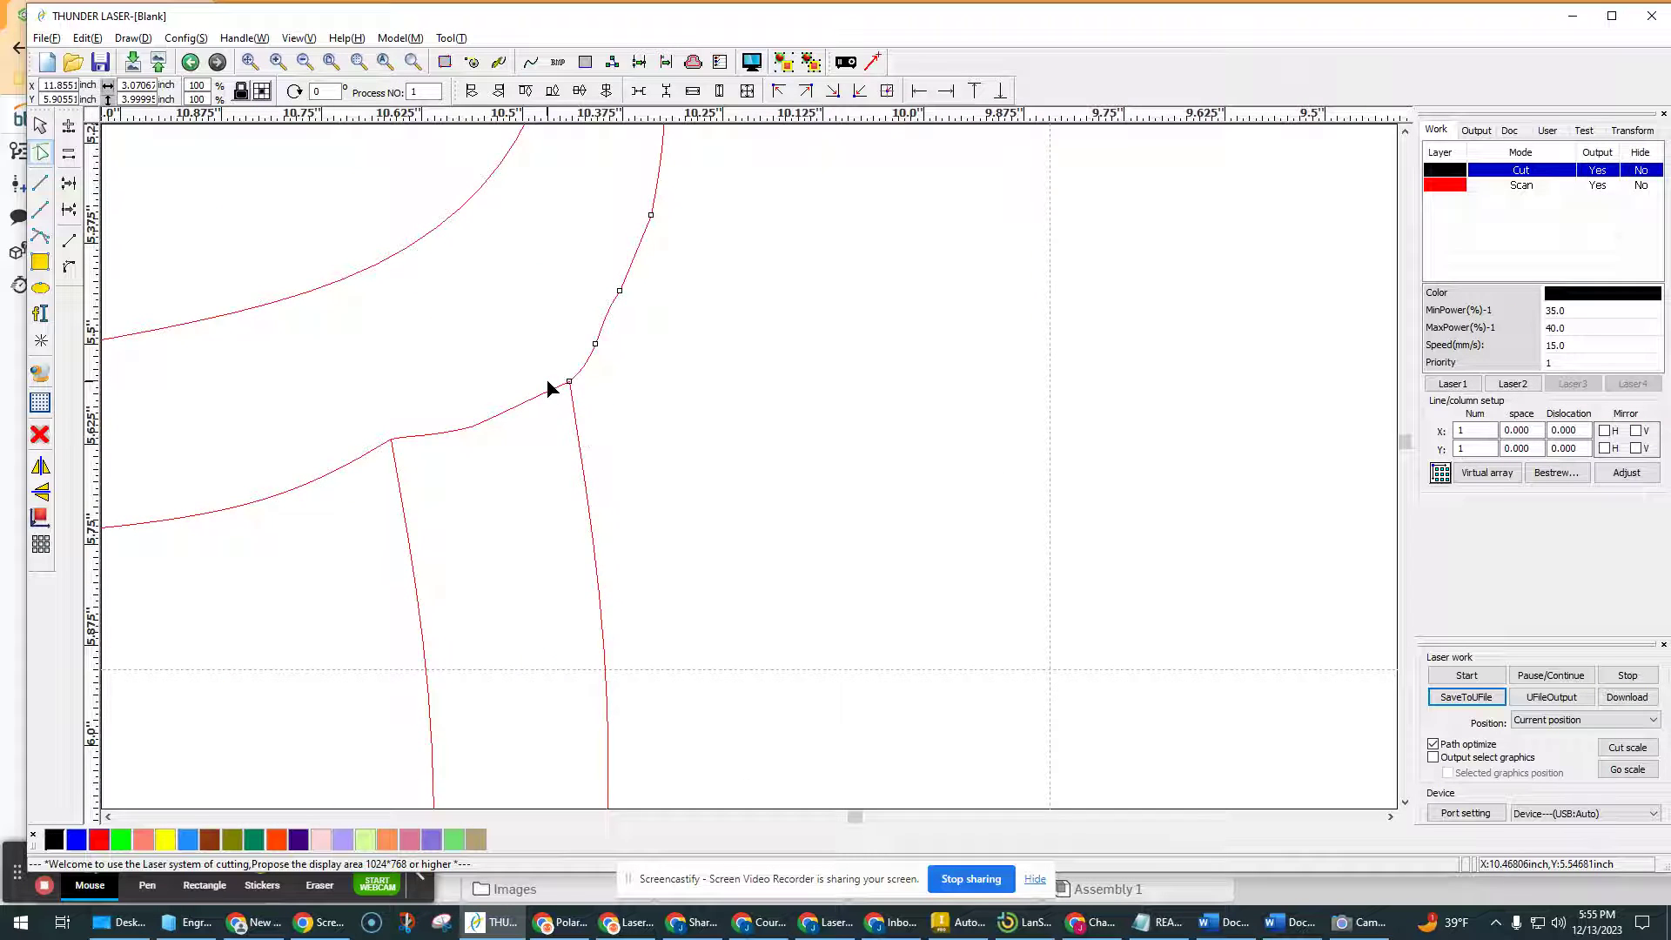
scroll(557, 381, "up", 5)
scroll(684, 387, "up", 5)
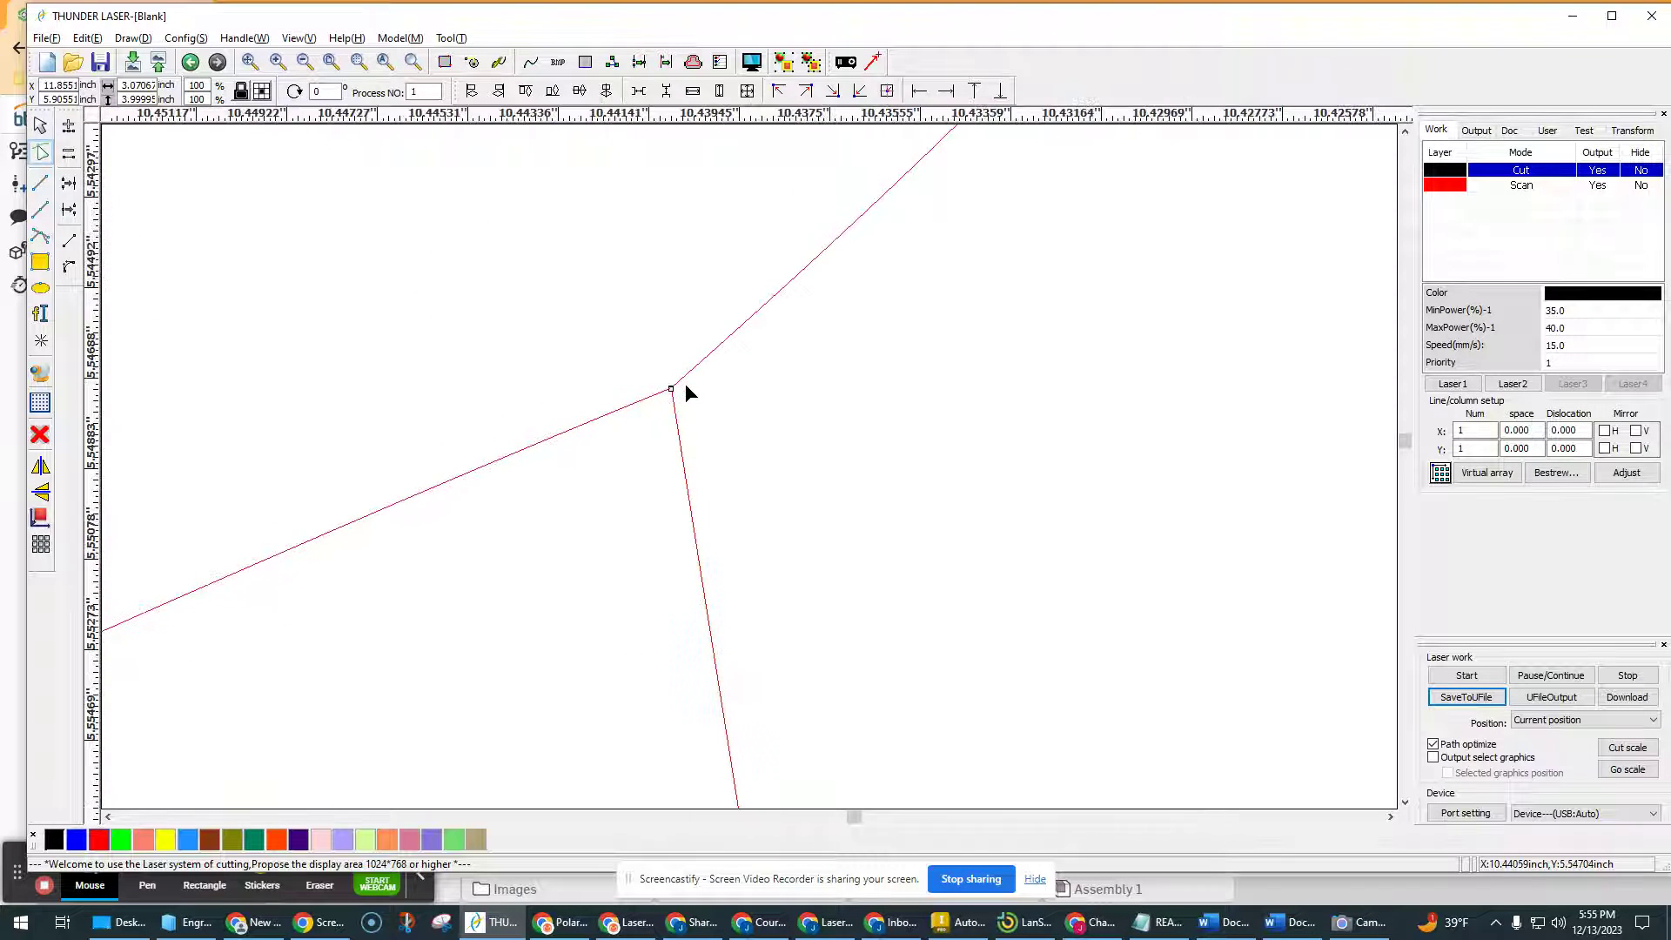
scroll(500, 431, "up", 2)
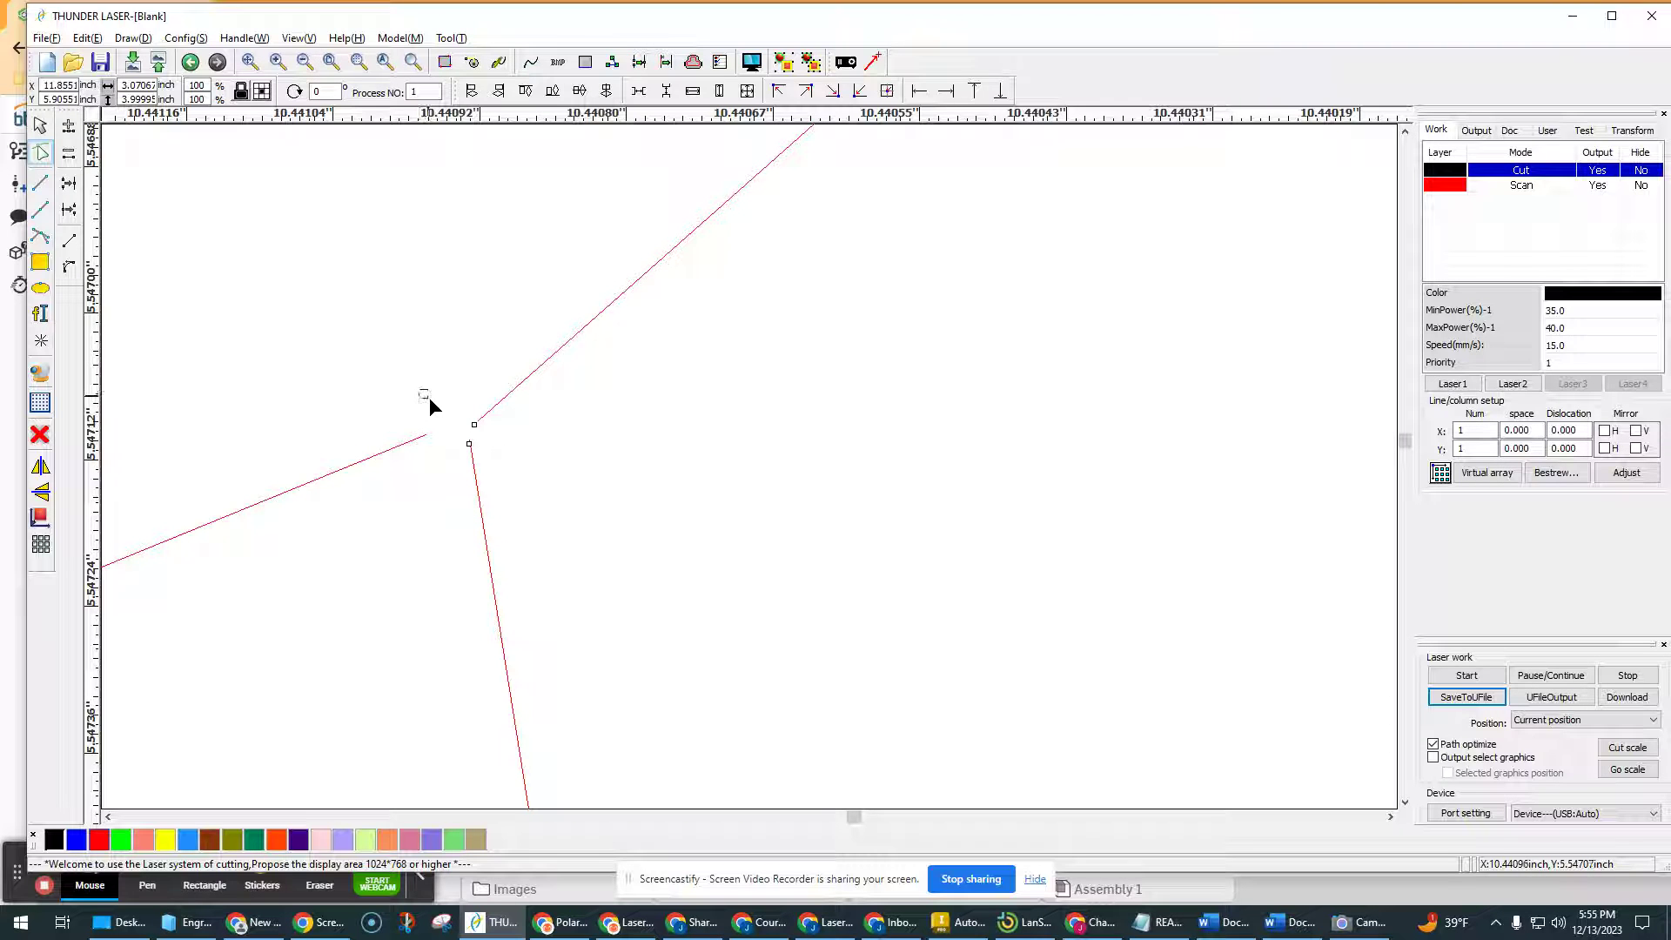
mouse_move(493, 457)
left_mouse_down()
mouse_move(461, 416)
mouse_move(520, 472)
mouse_move(485, 448)
left_mouse_up()
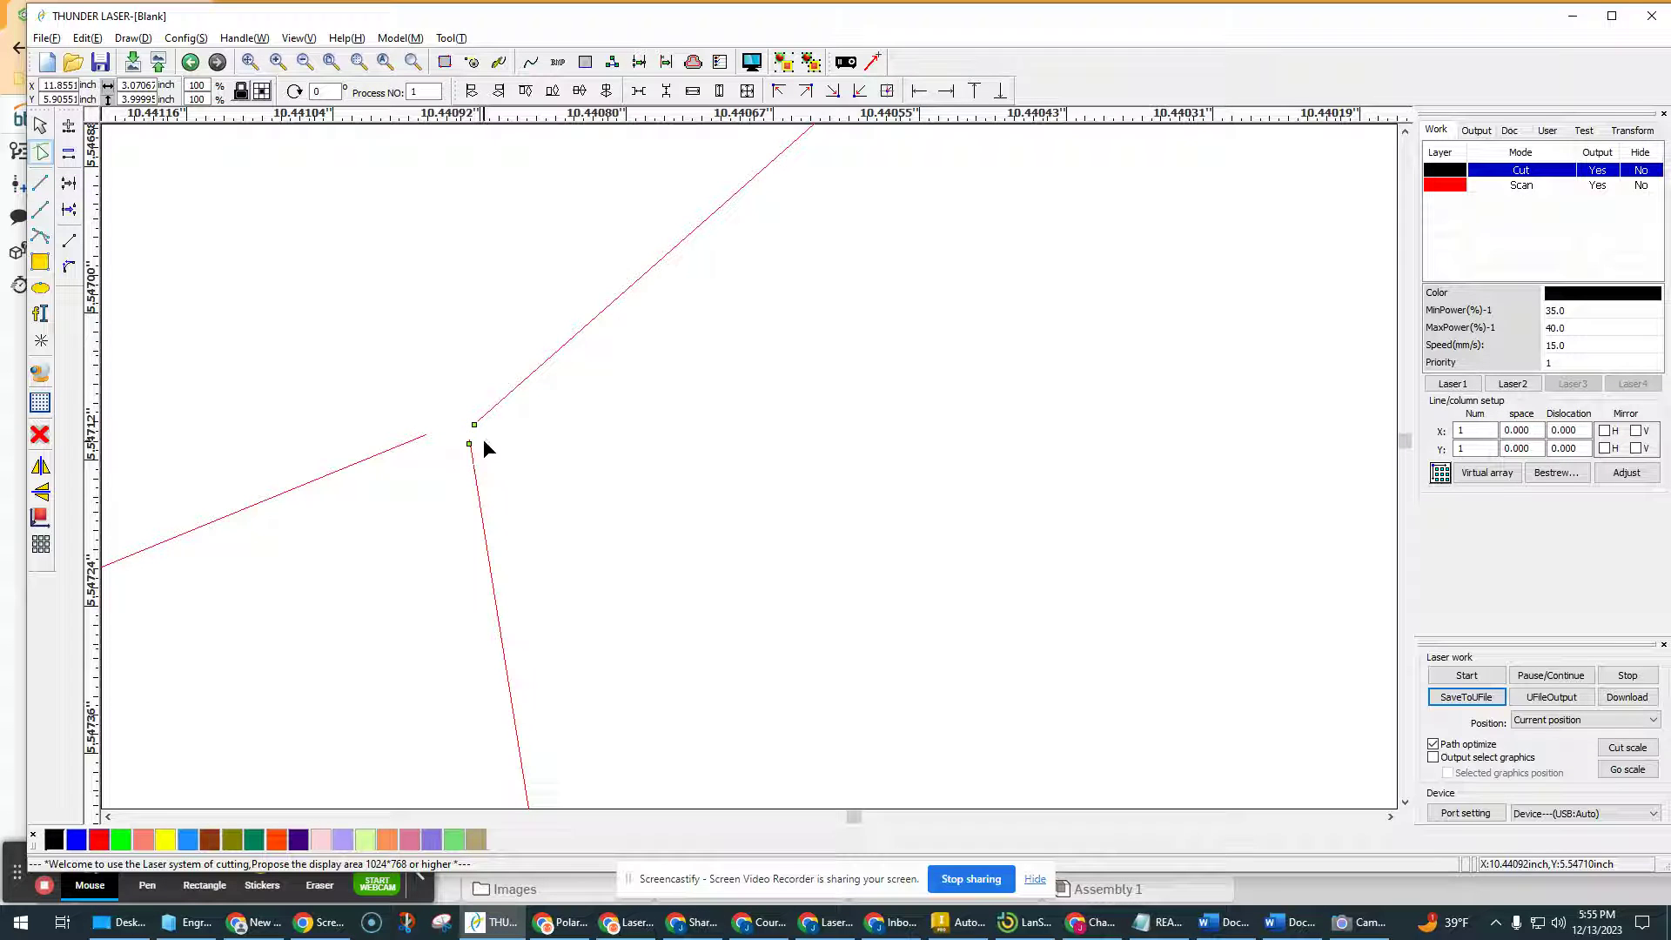
left_click(70, 184)
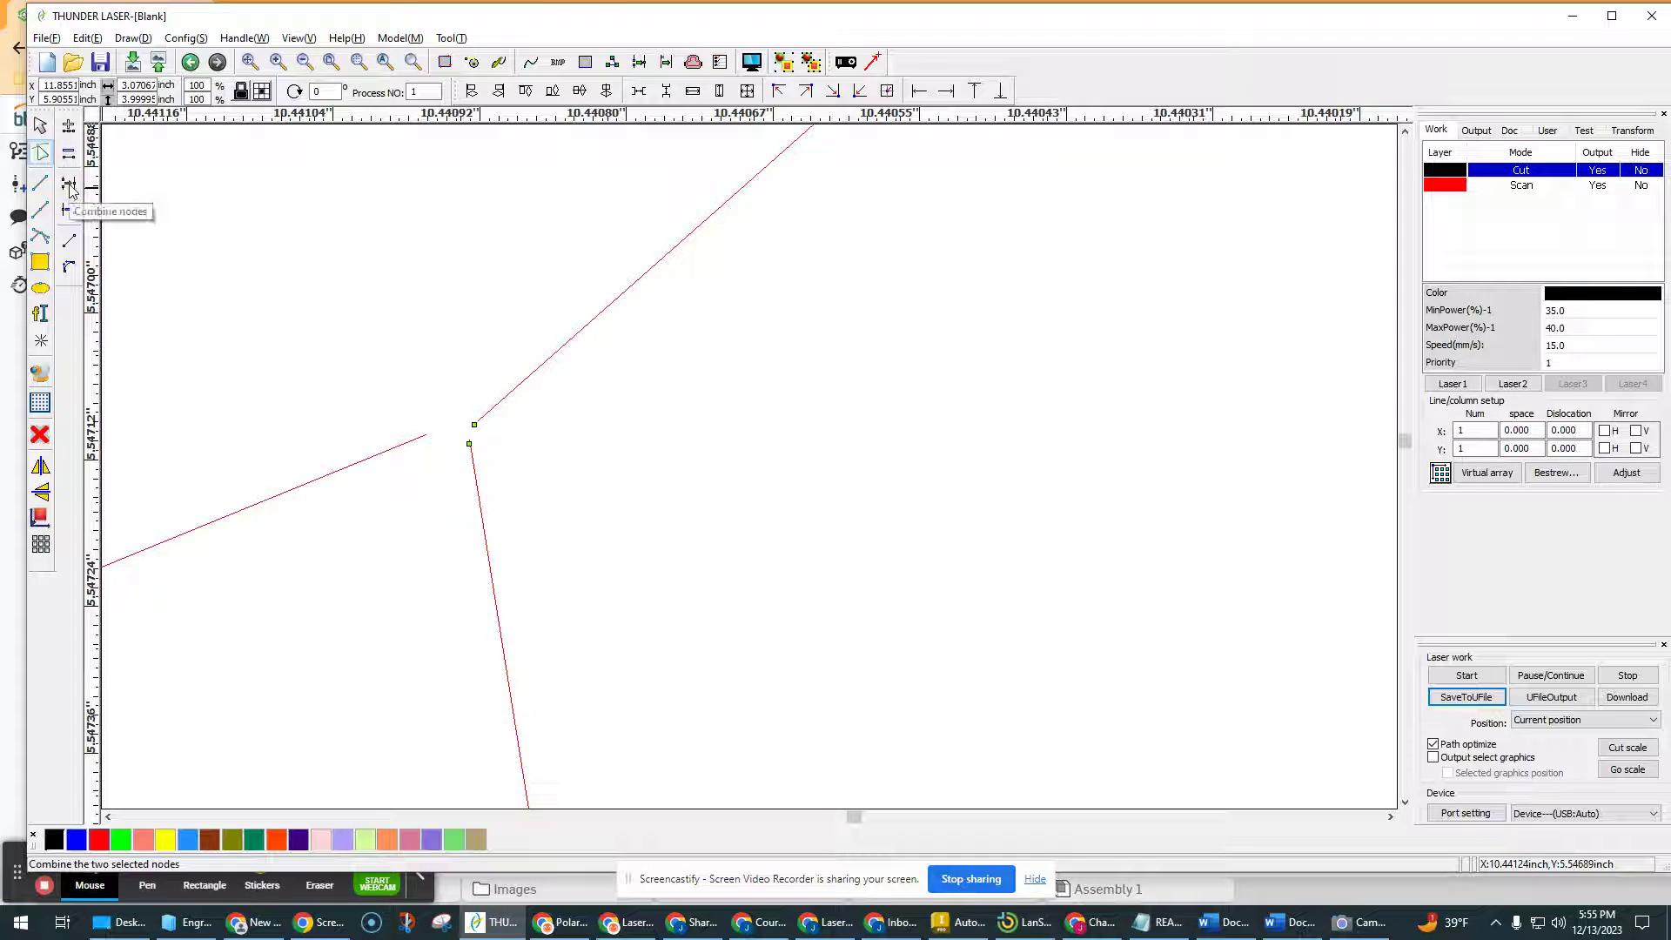
left_click(70, 186)
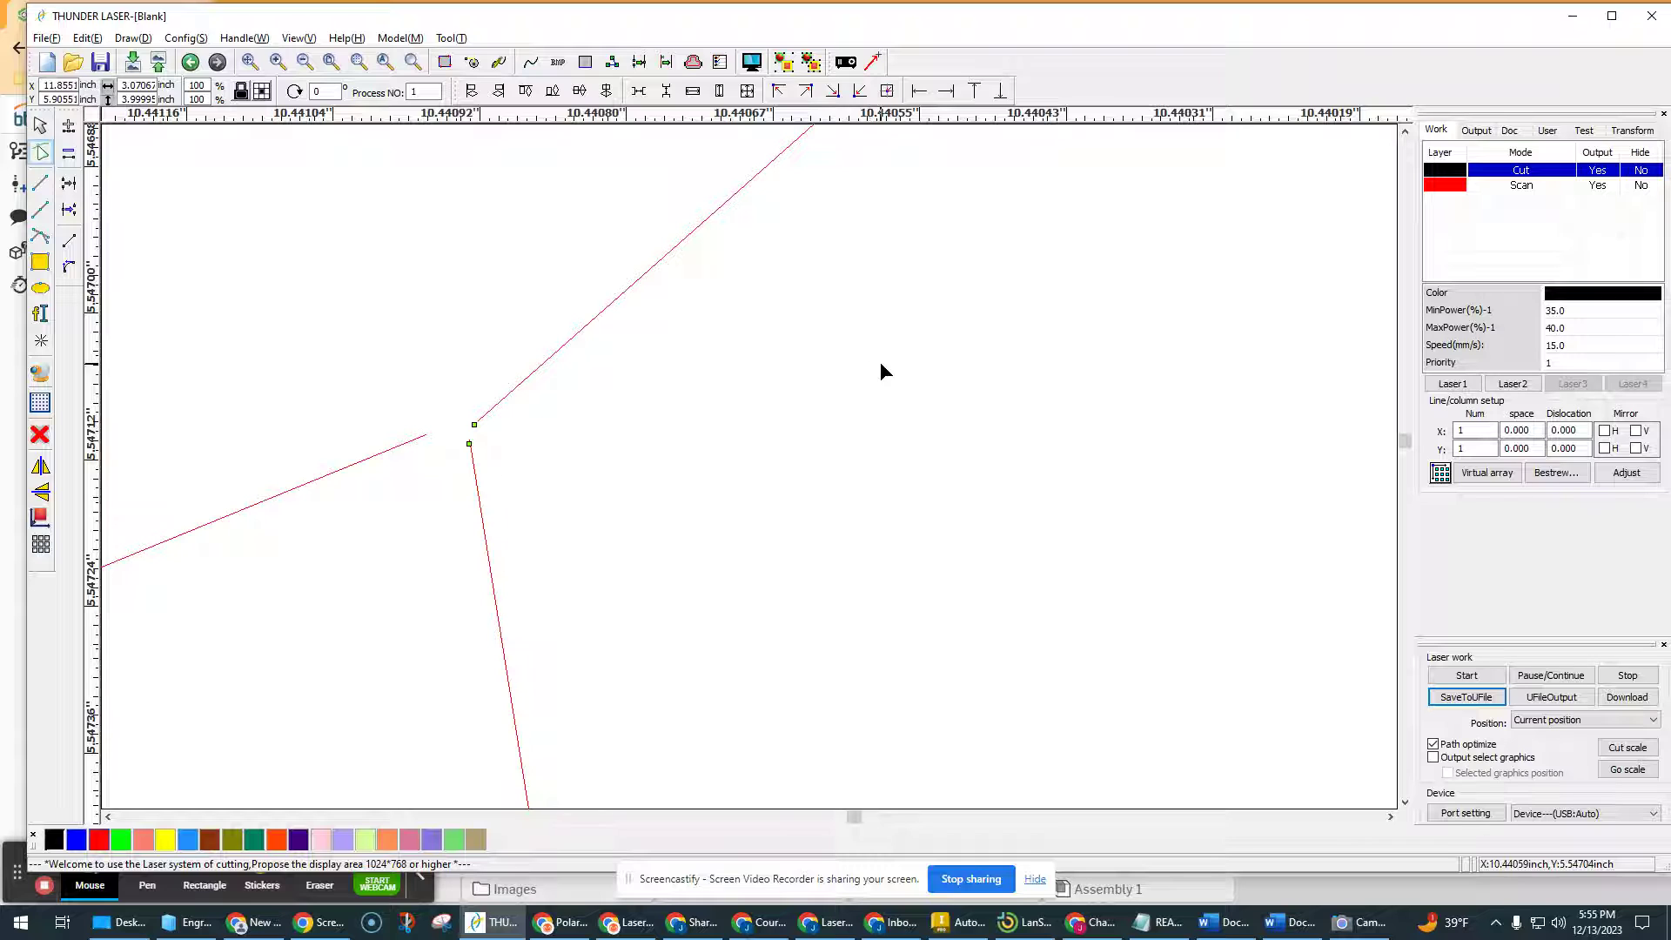
scroll(707, 325, "down", 2)
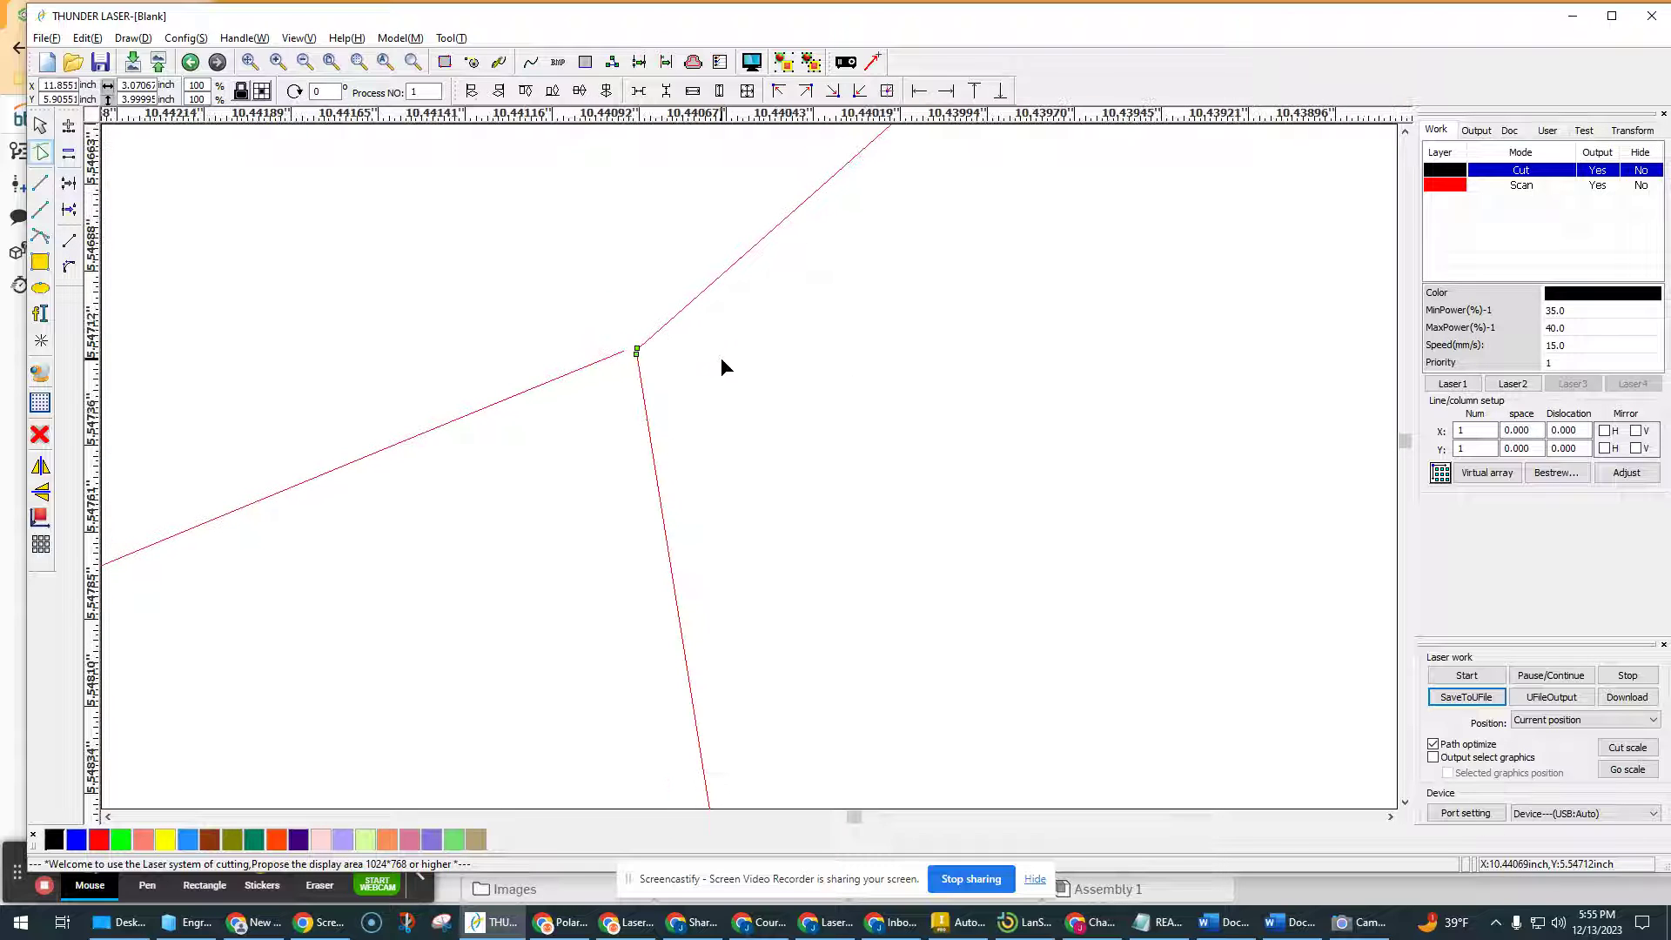
scroll(655, 362, "up", 1)
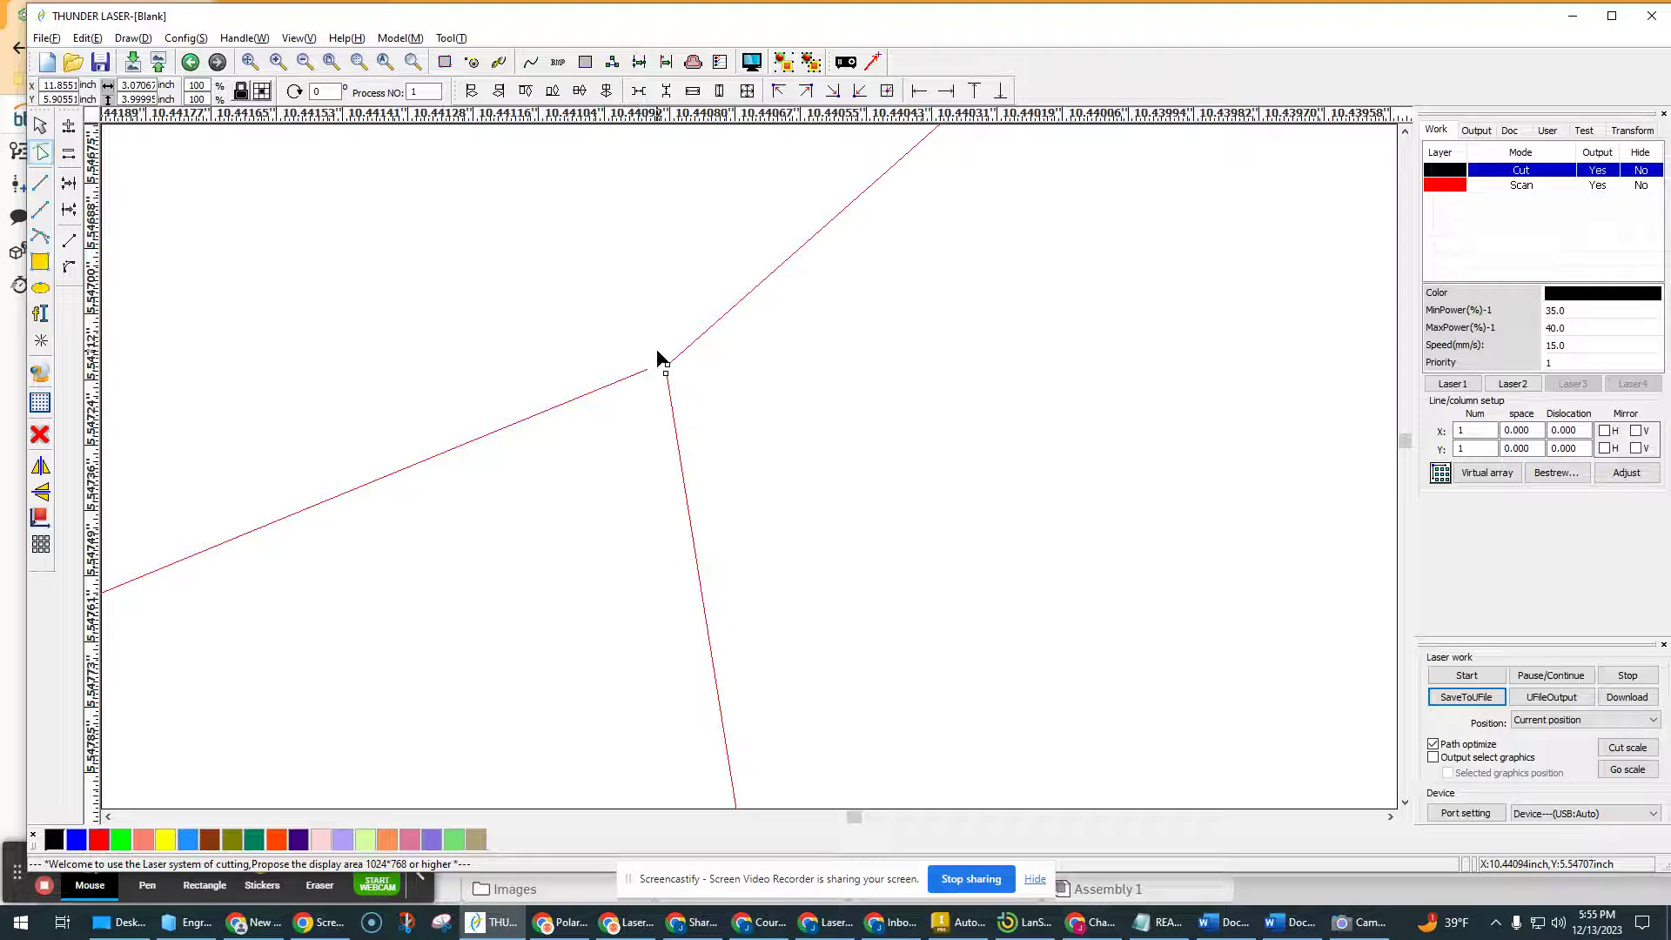
Select the black outer curve and join the two nodes at the visor's lower right junction.
left_click(40, 125)
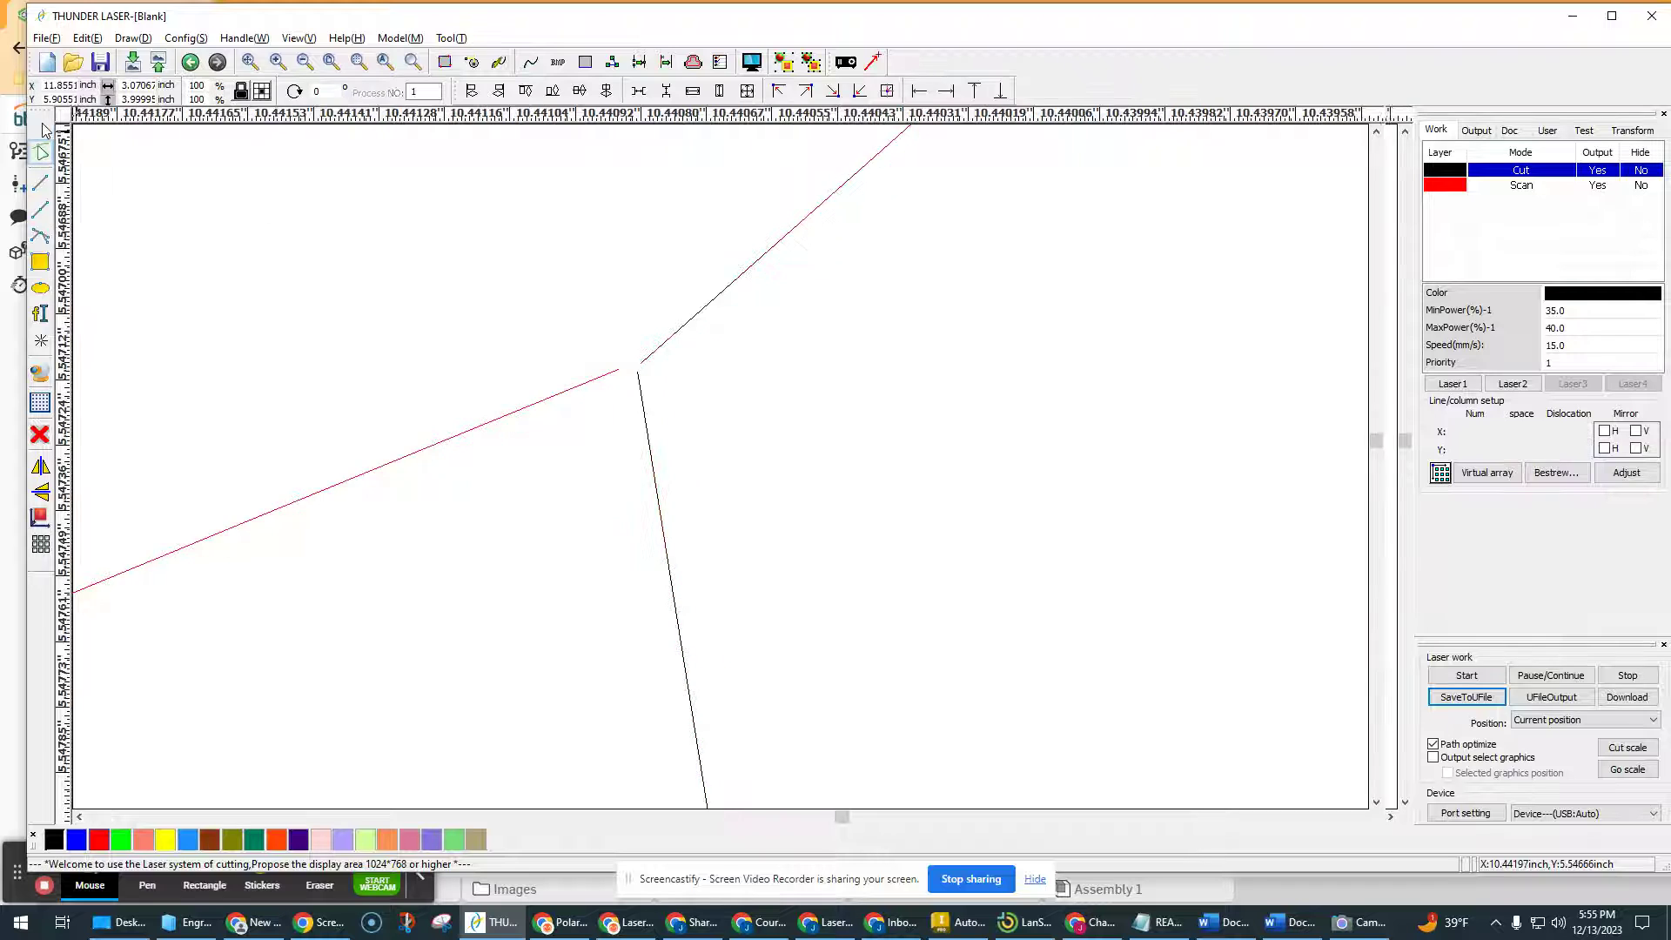
left_click(42, 153)
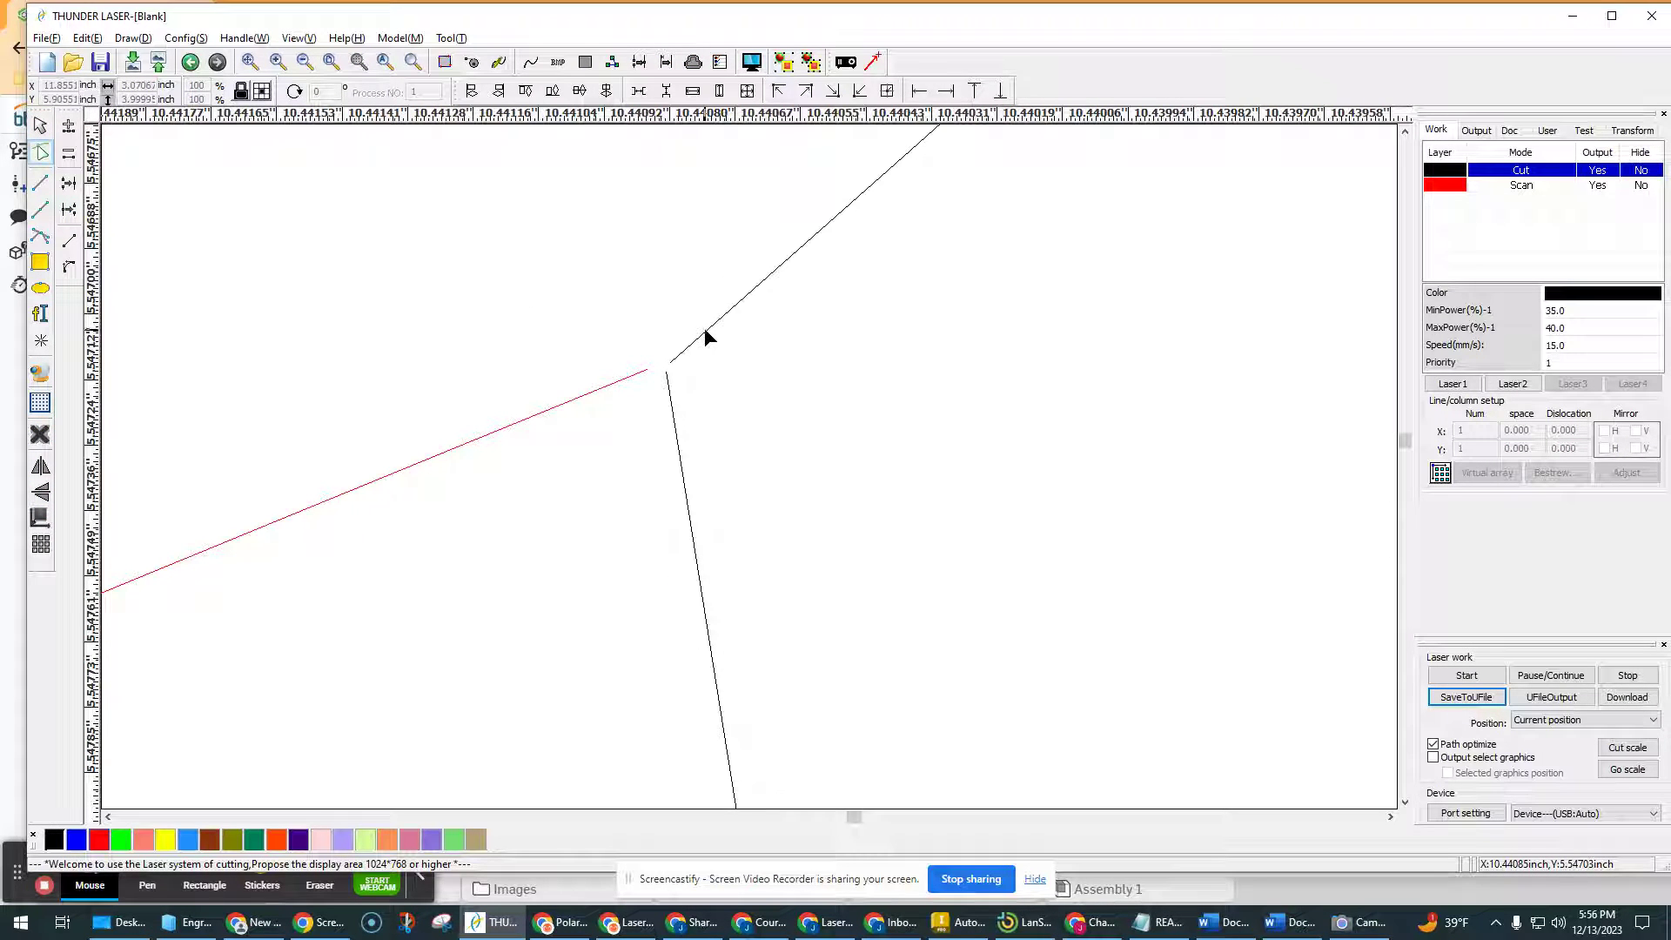
scroll(748, 309, "down", 2)
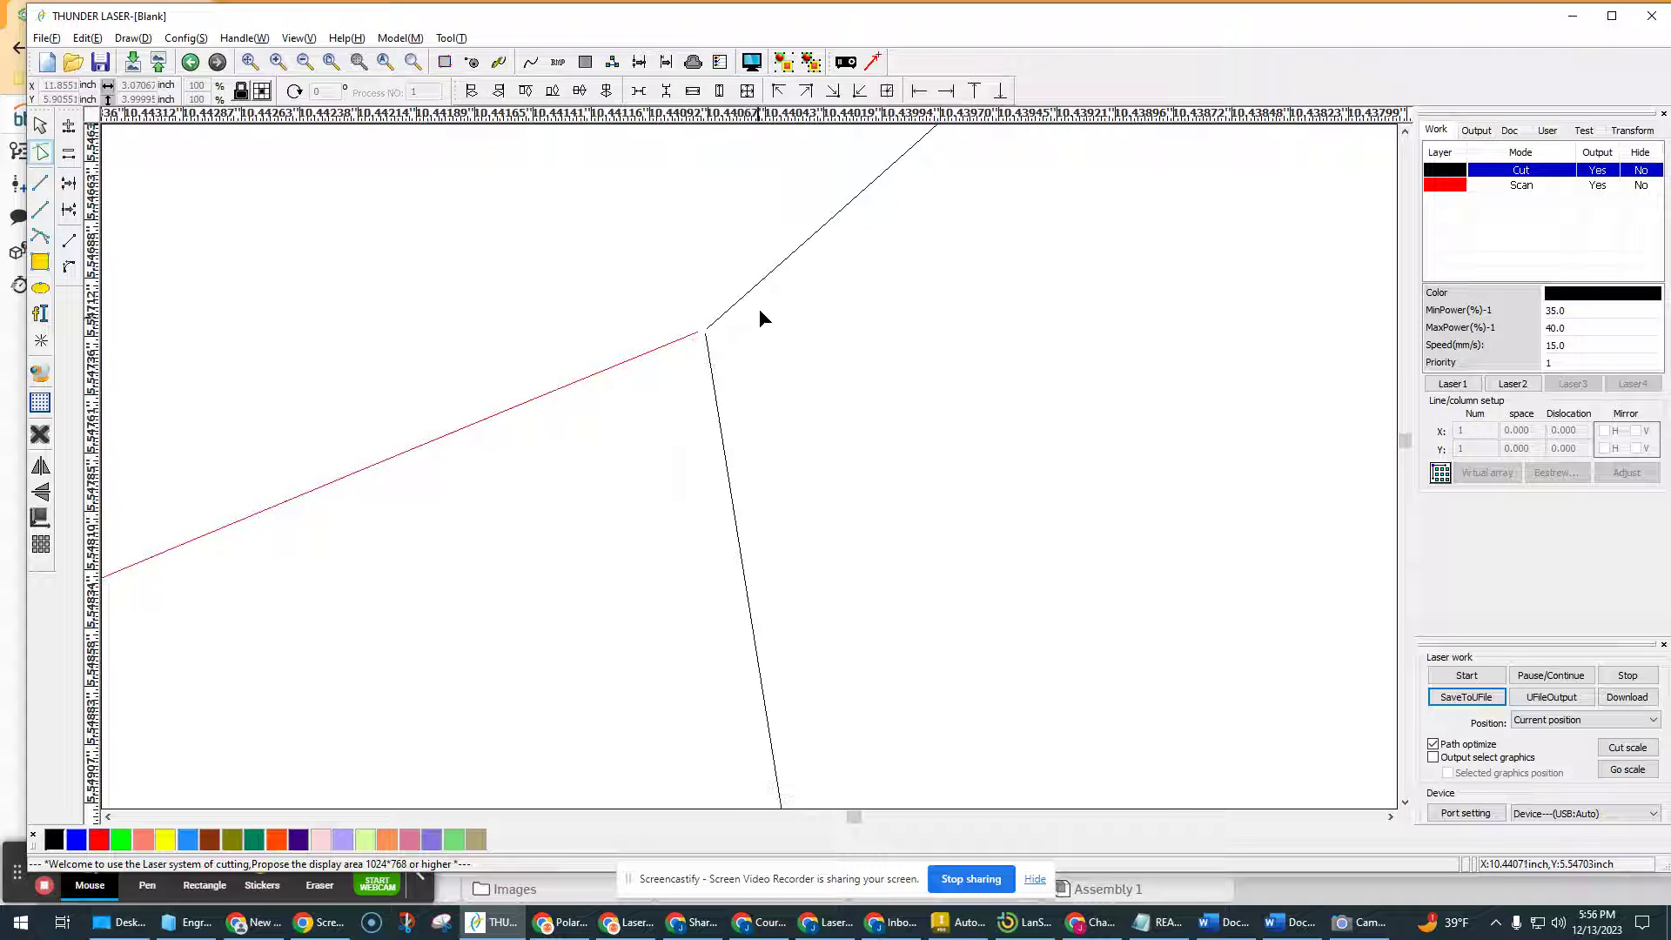
scroll(779, 383, "down", 2)
scroll(788, 413, "down", 3)
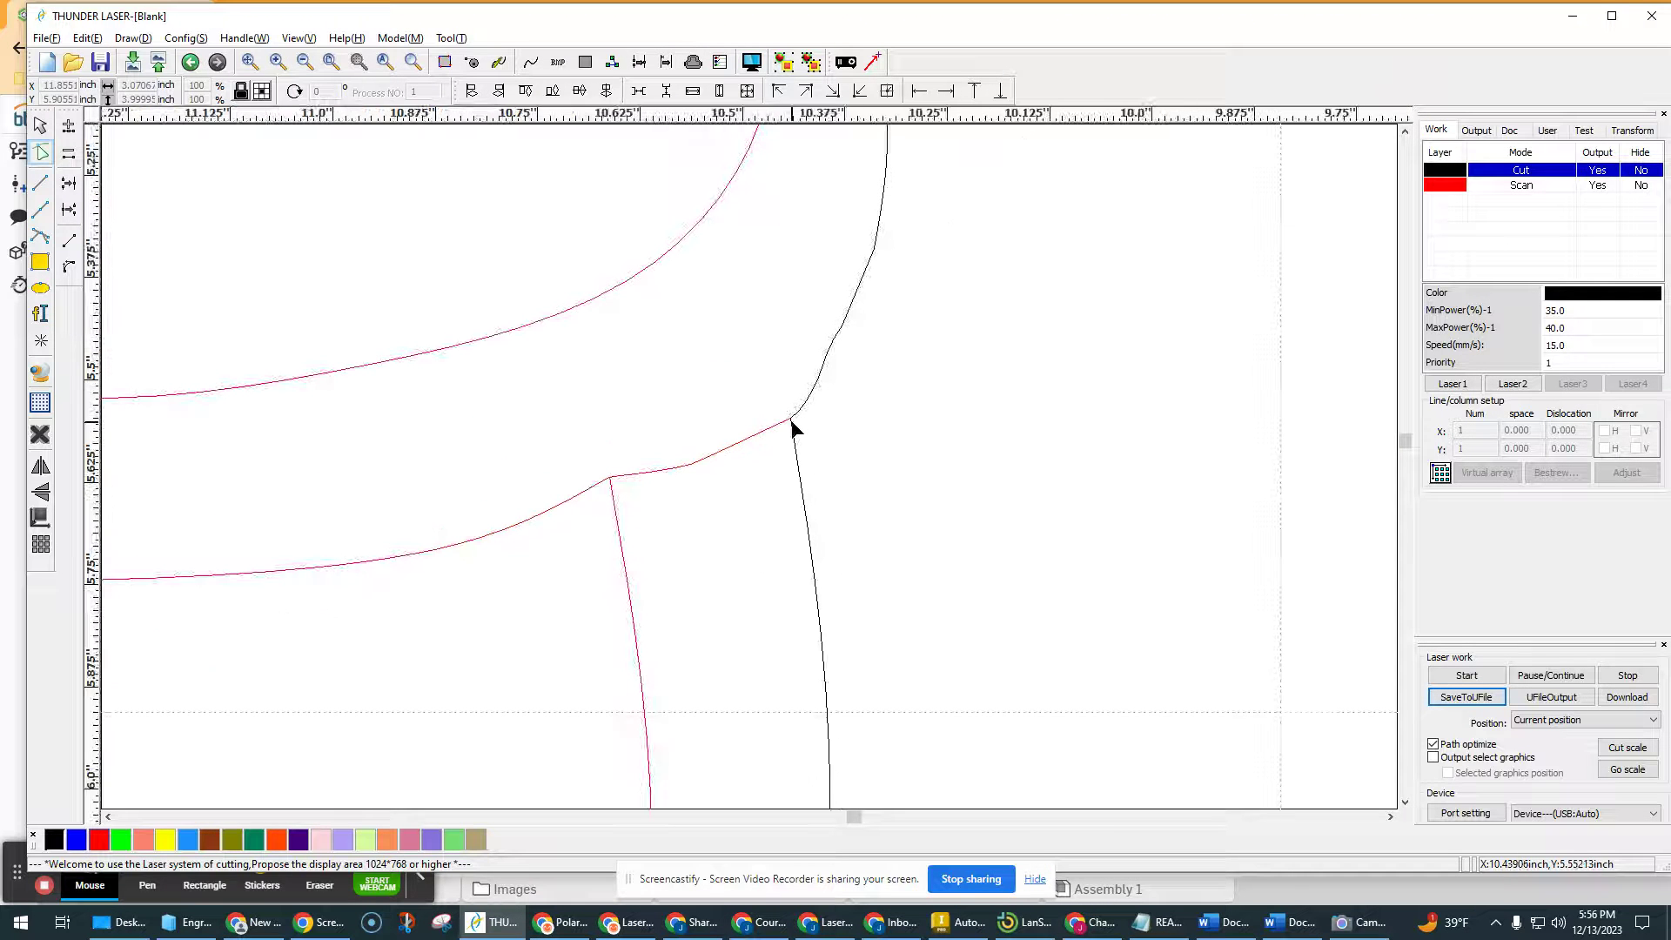
left_click(831, 350)
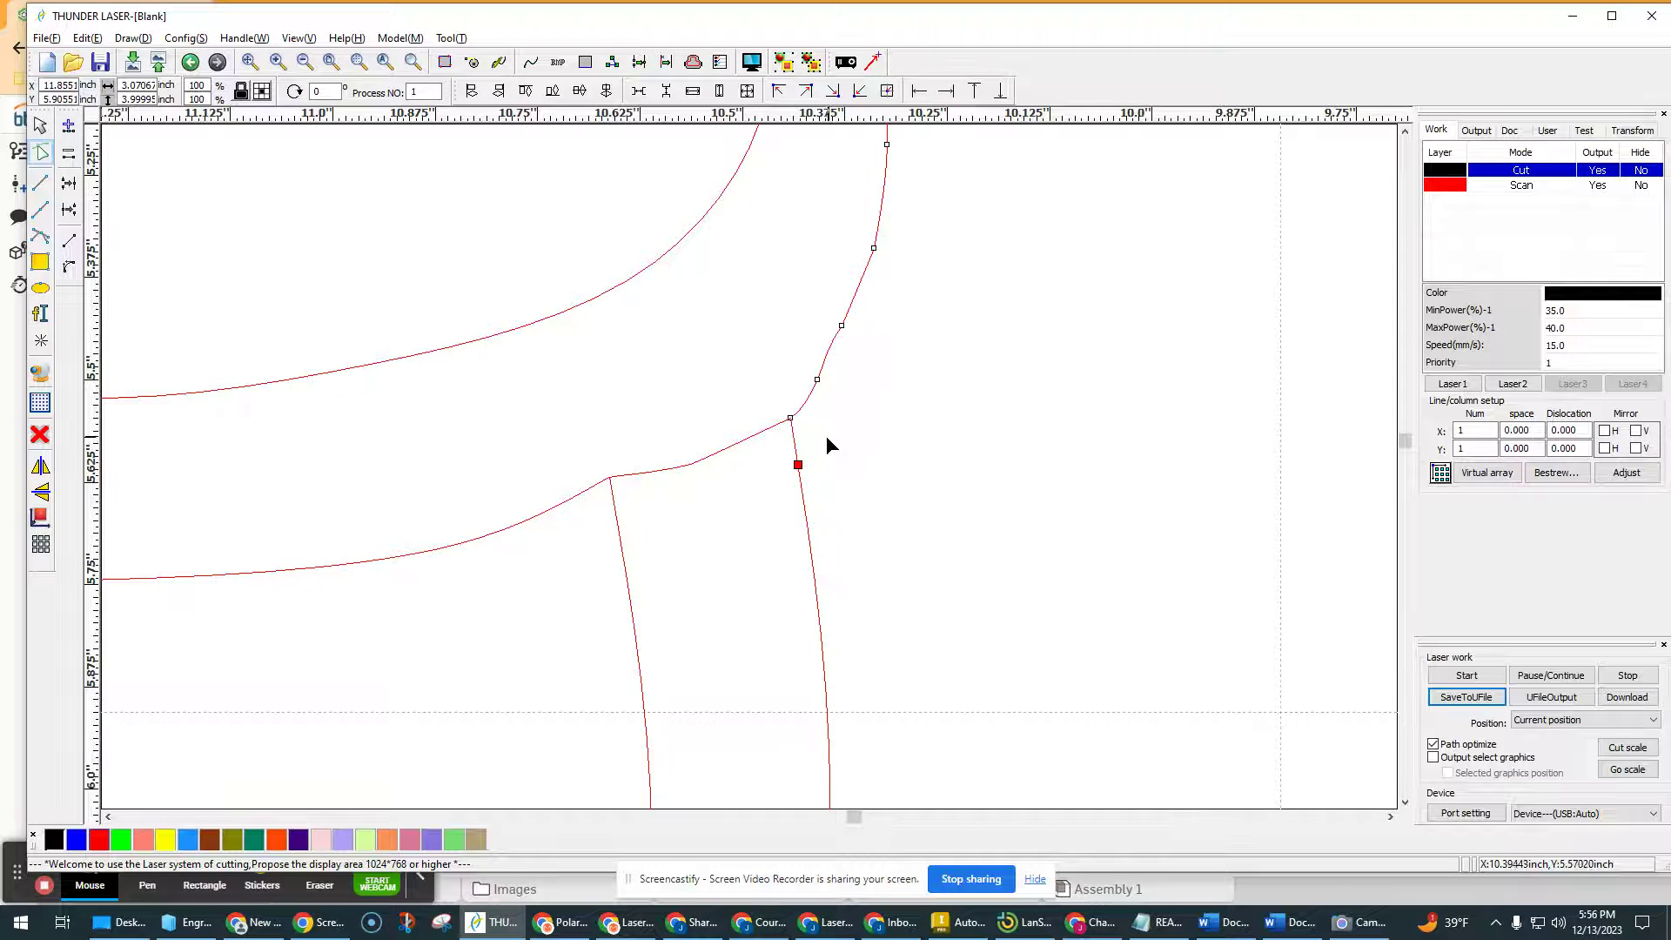
scroll(808, 417, "down", 3)
scroll(801, 413, "up", 4)
scroll(799, 416, "up", 5)
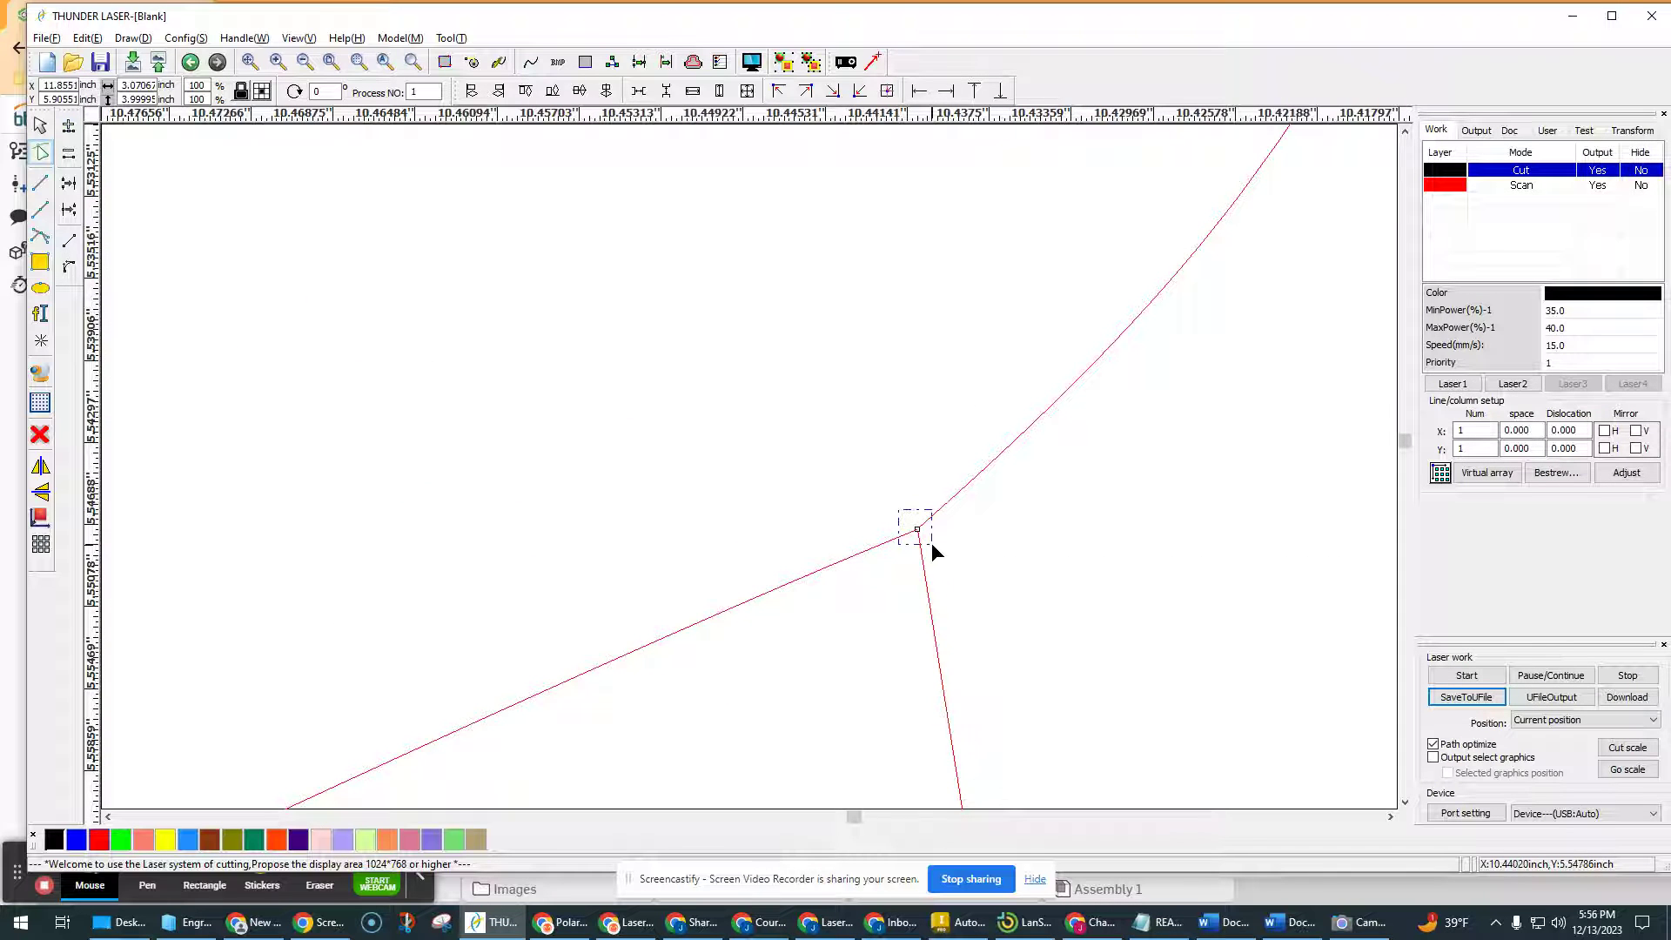
left_click(932, 545)
scroll(800, 389, "down", 4)
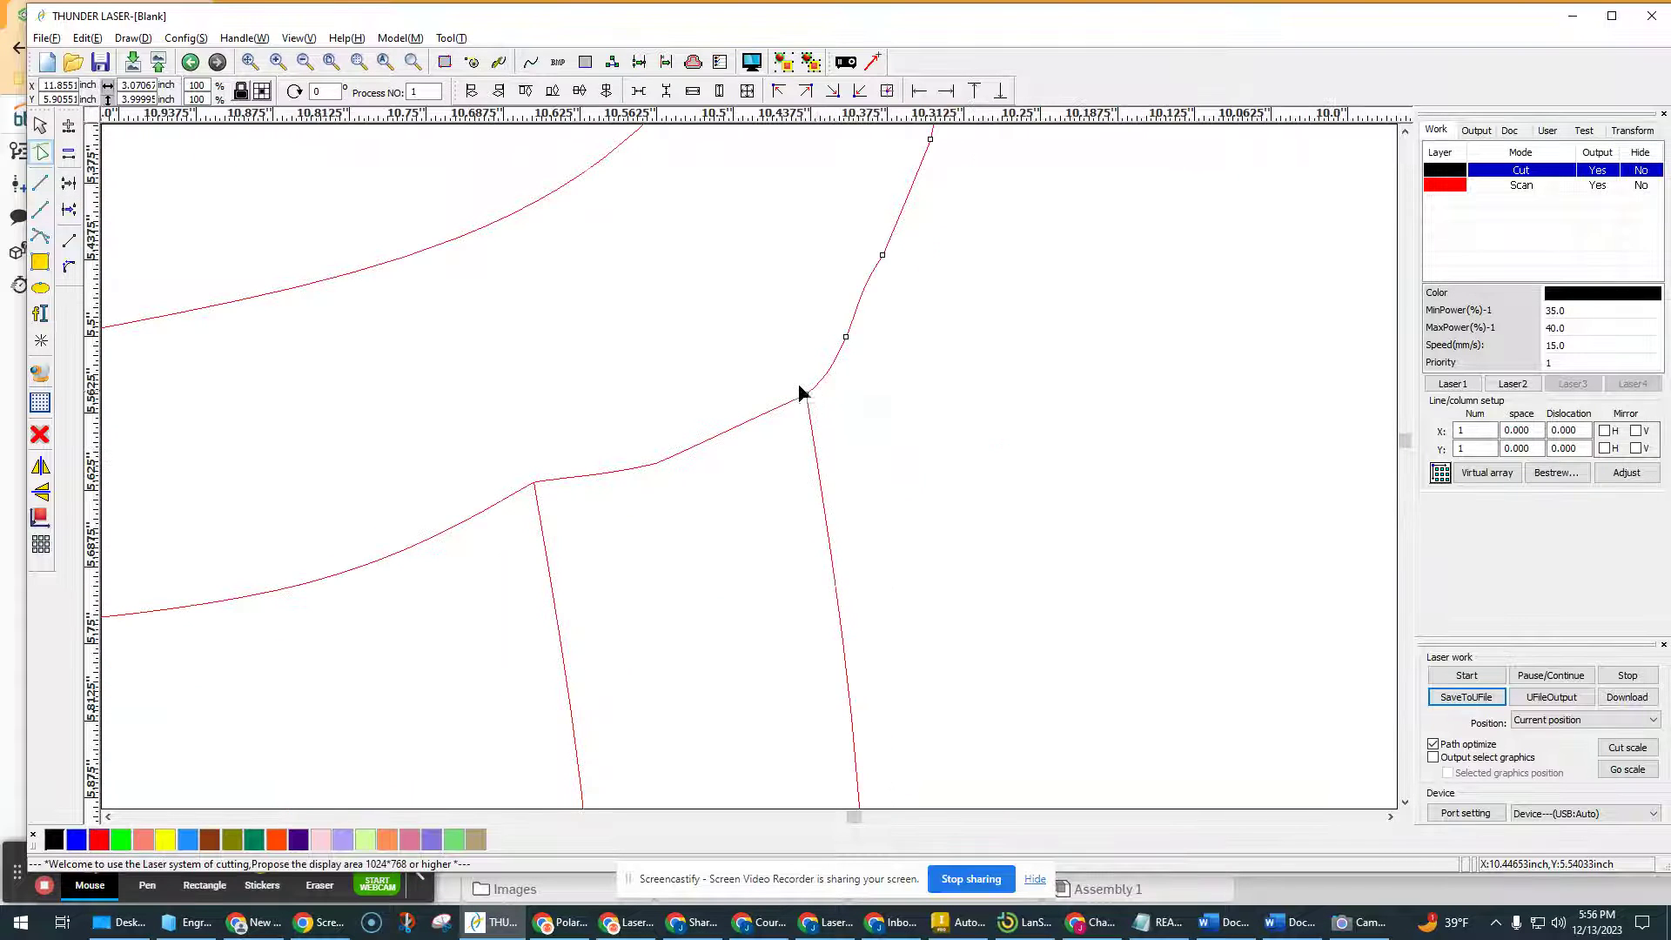
scroll(799, 392, "down", 3)
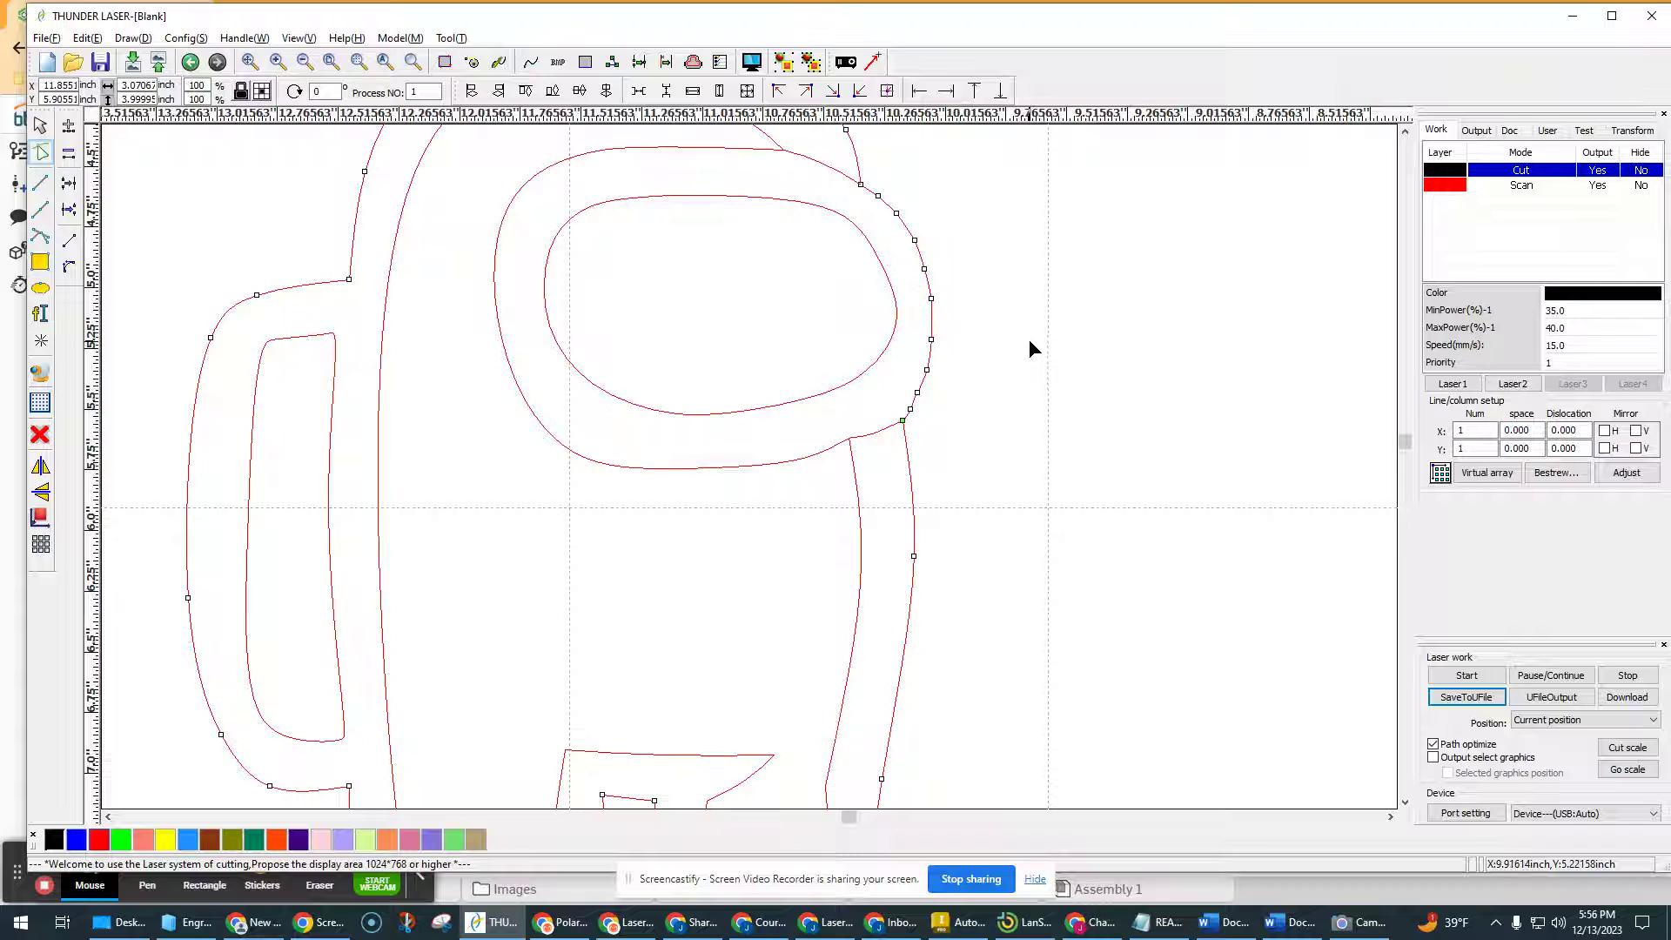
Switch to whole-object selection and clear the selection to check the outline colours.
left_click(41, 125)
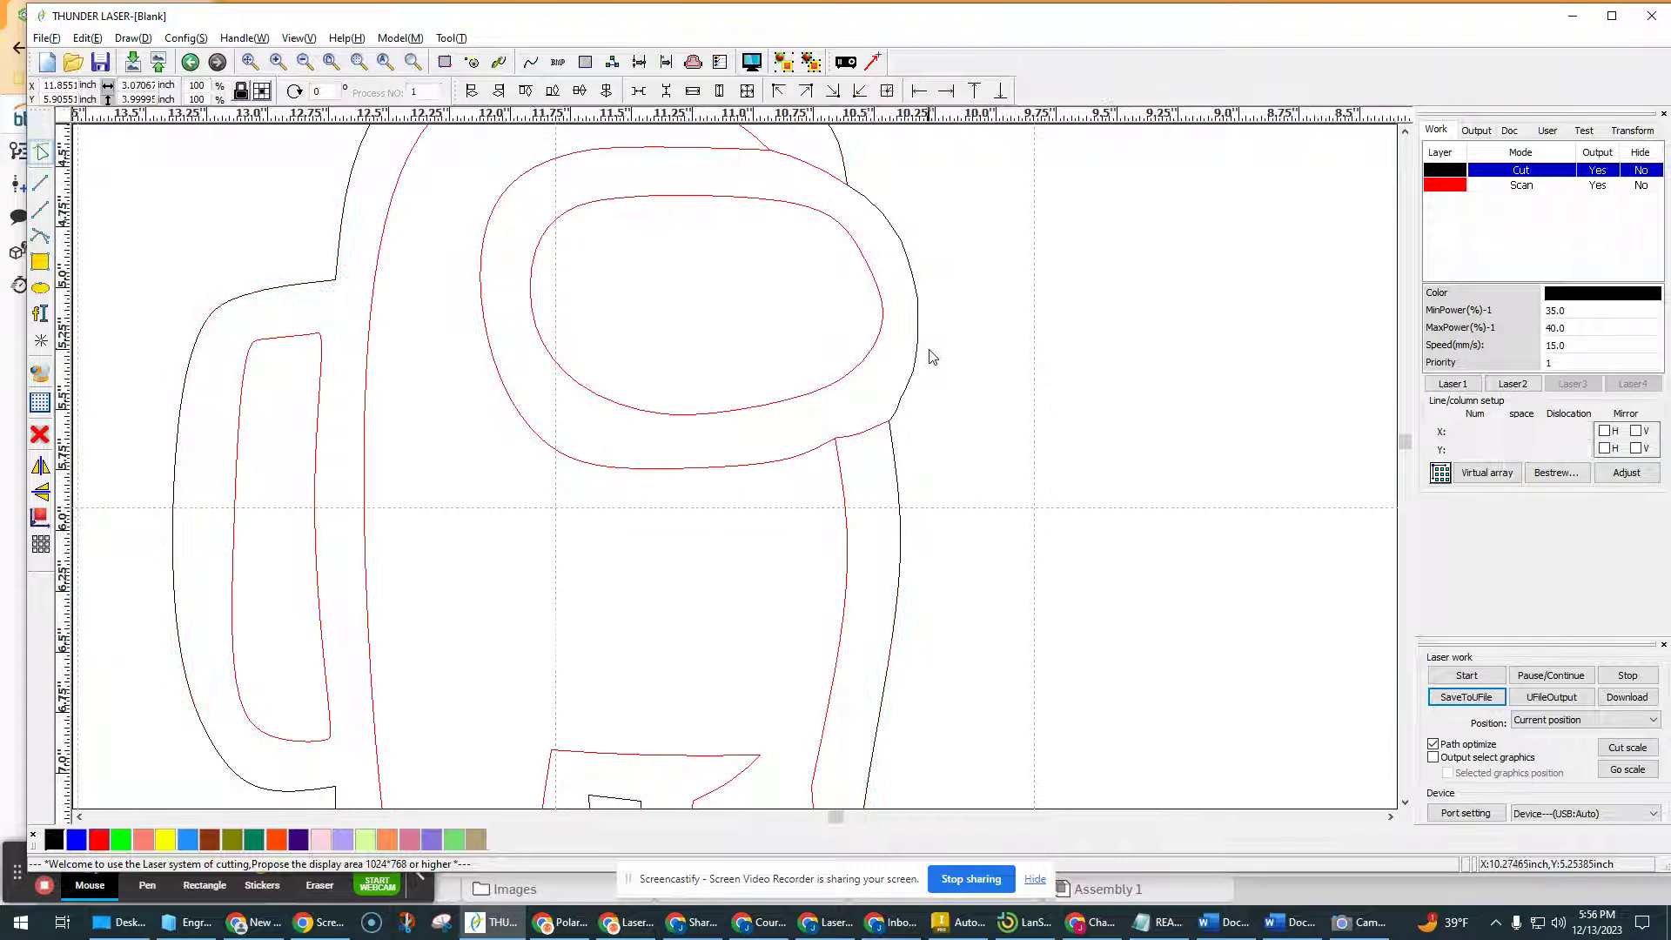
scroll(966, 467, "down", 3)
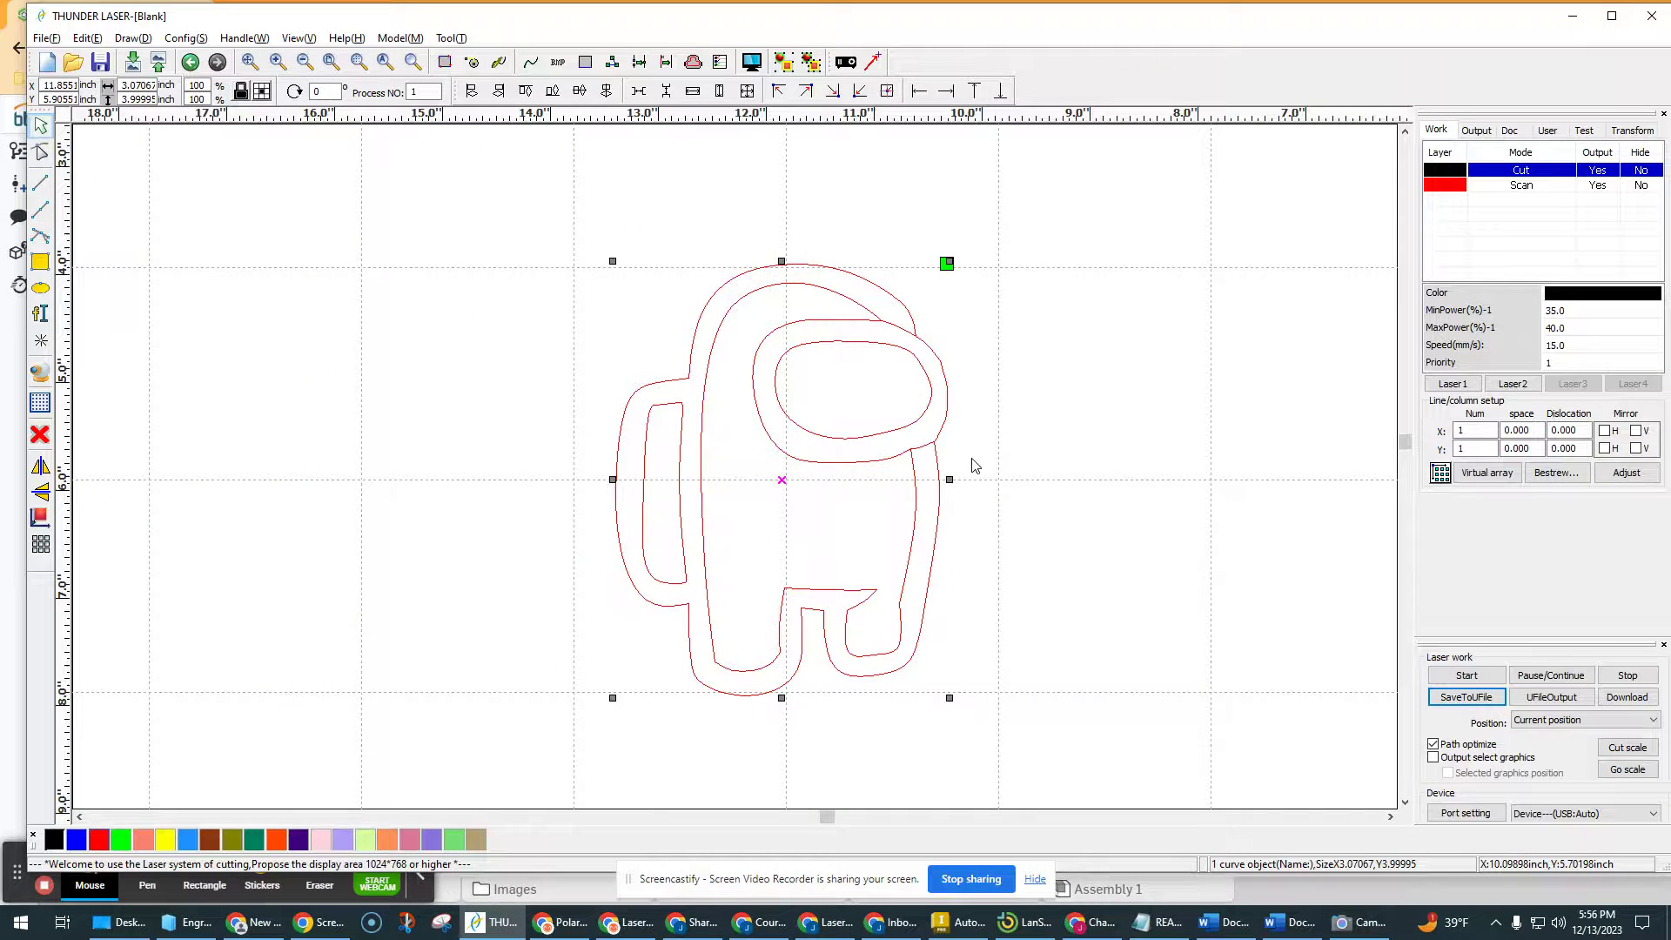
left_click(1037, 389)
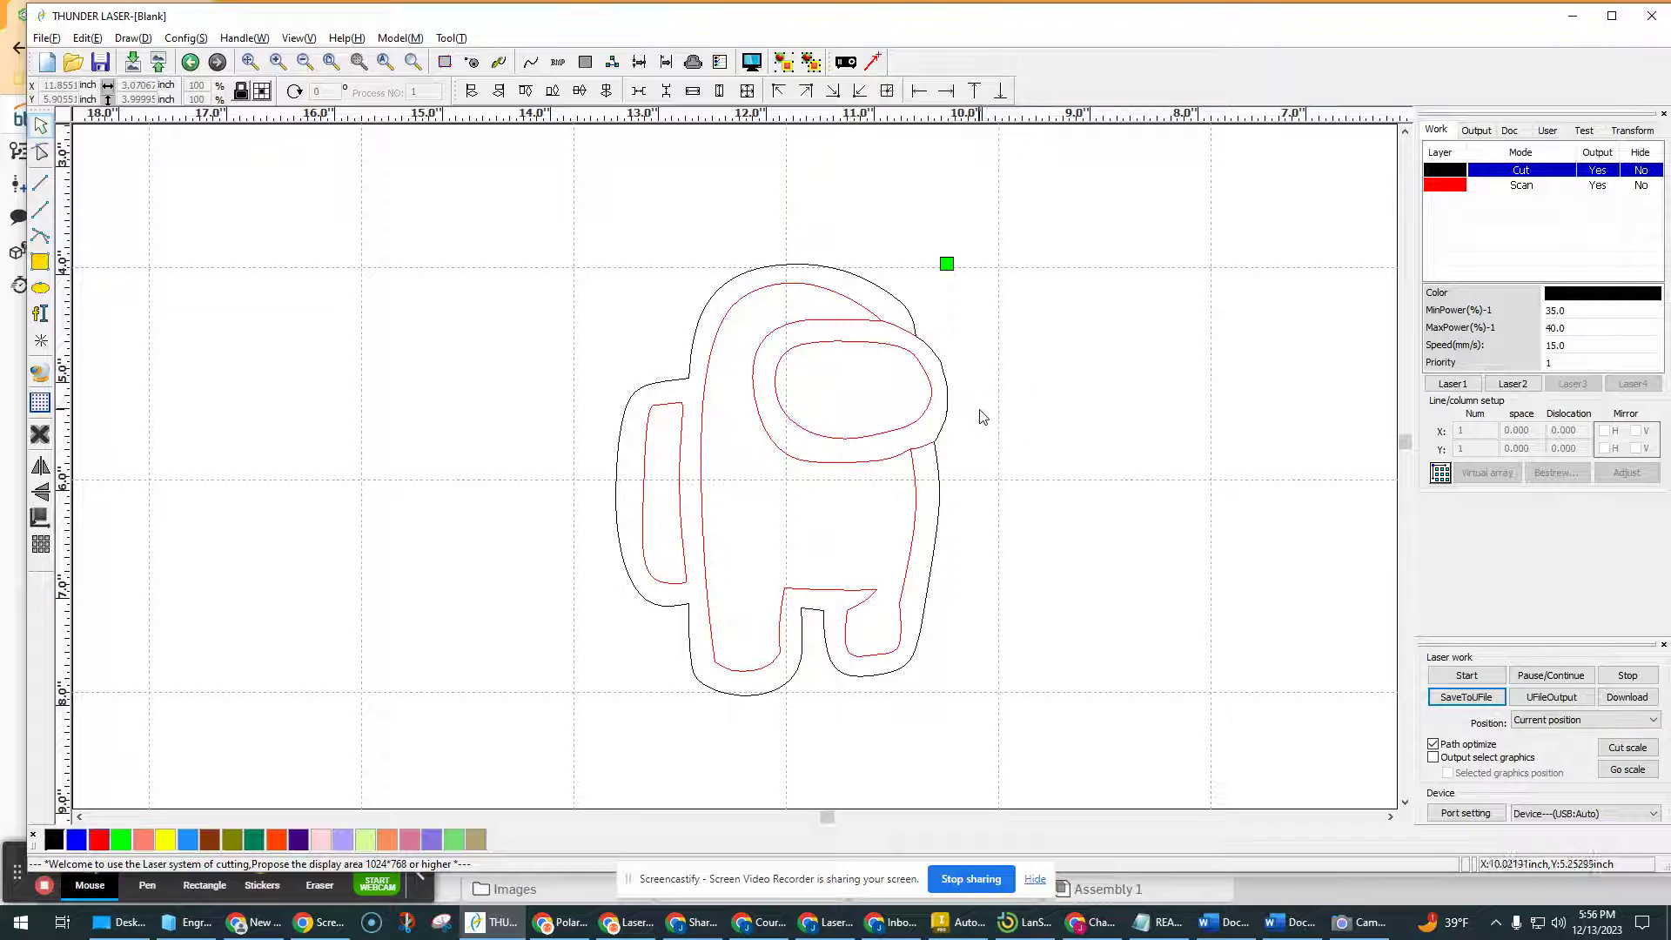
Select the outer silhouette as one curve and nudge it back and forth, ending at X 11.8551.
left_click(940, 476)
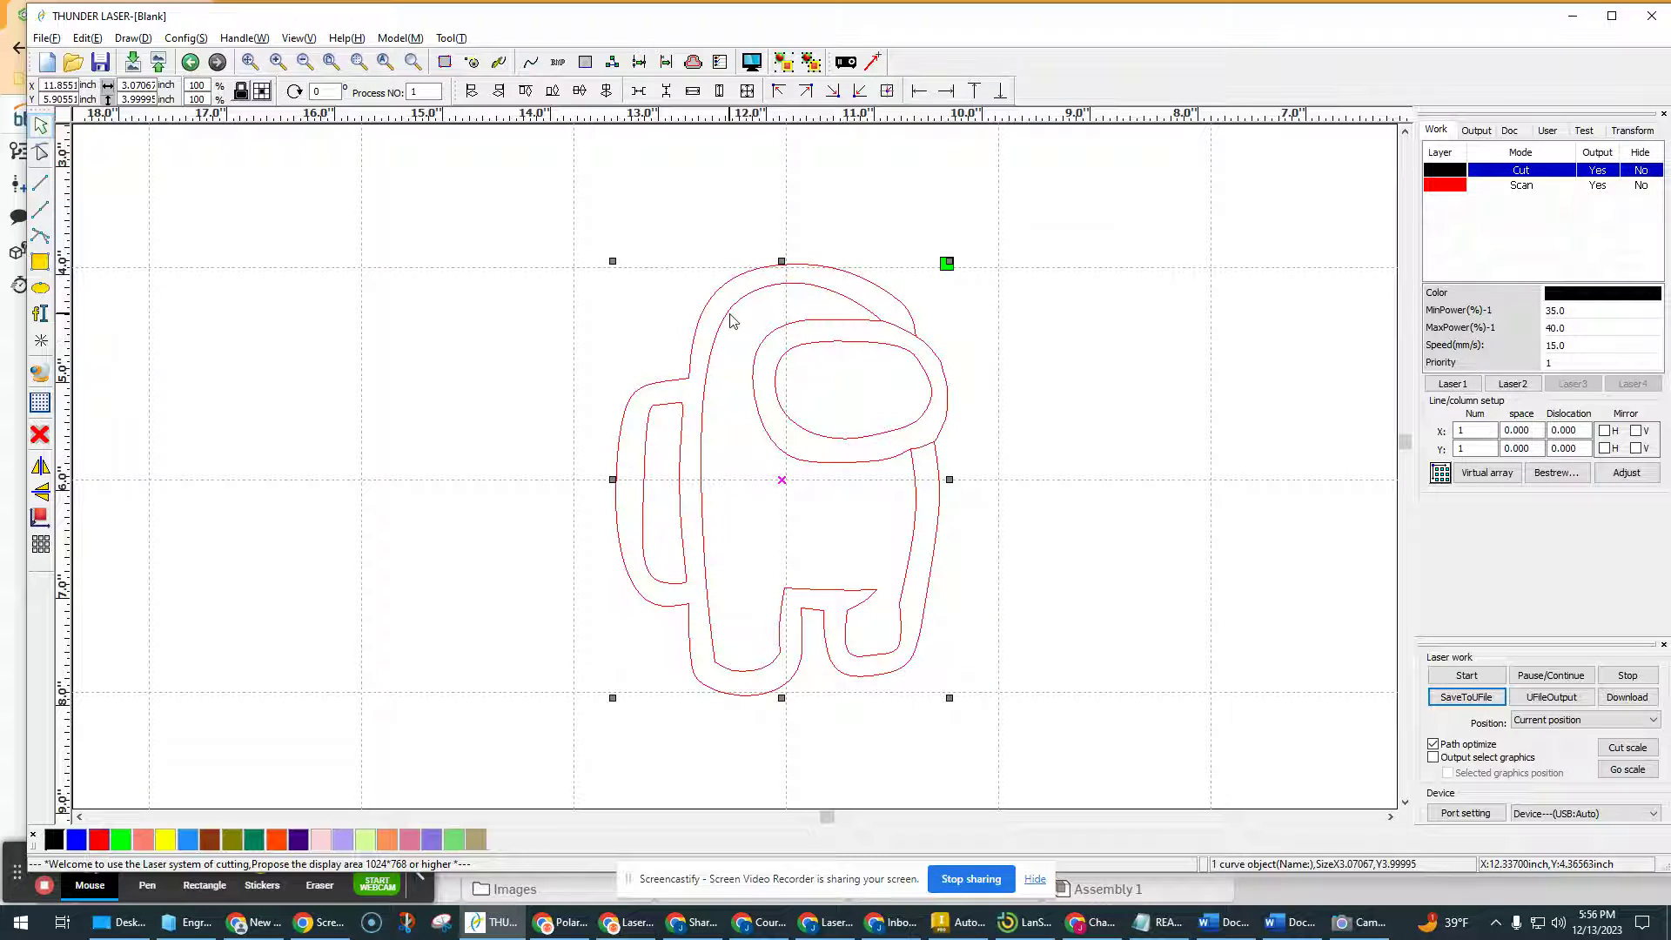
key("Right")
key("Right")
key("Right")
key("Right")
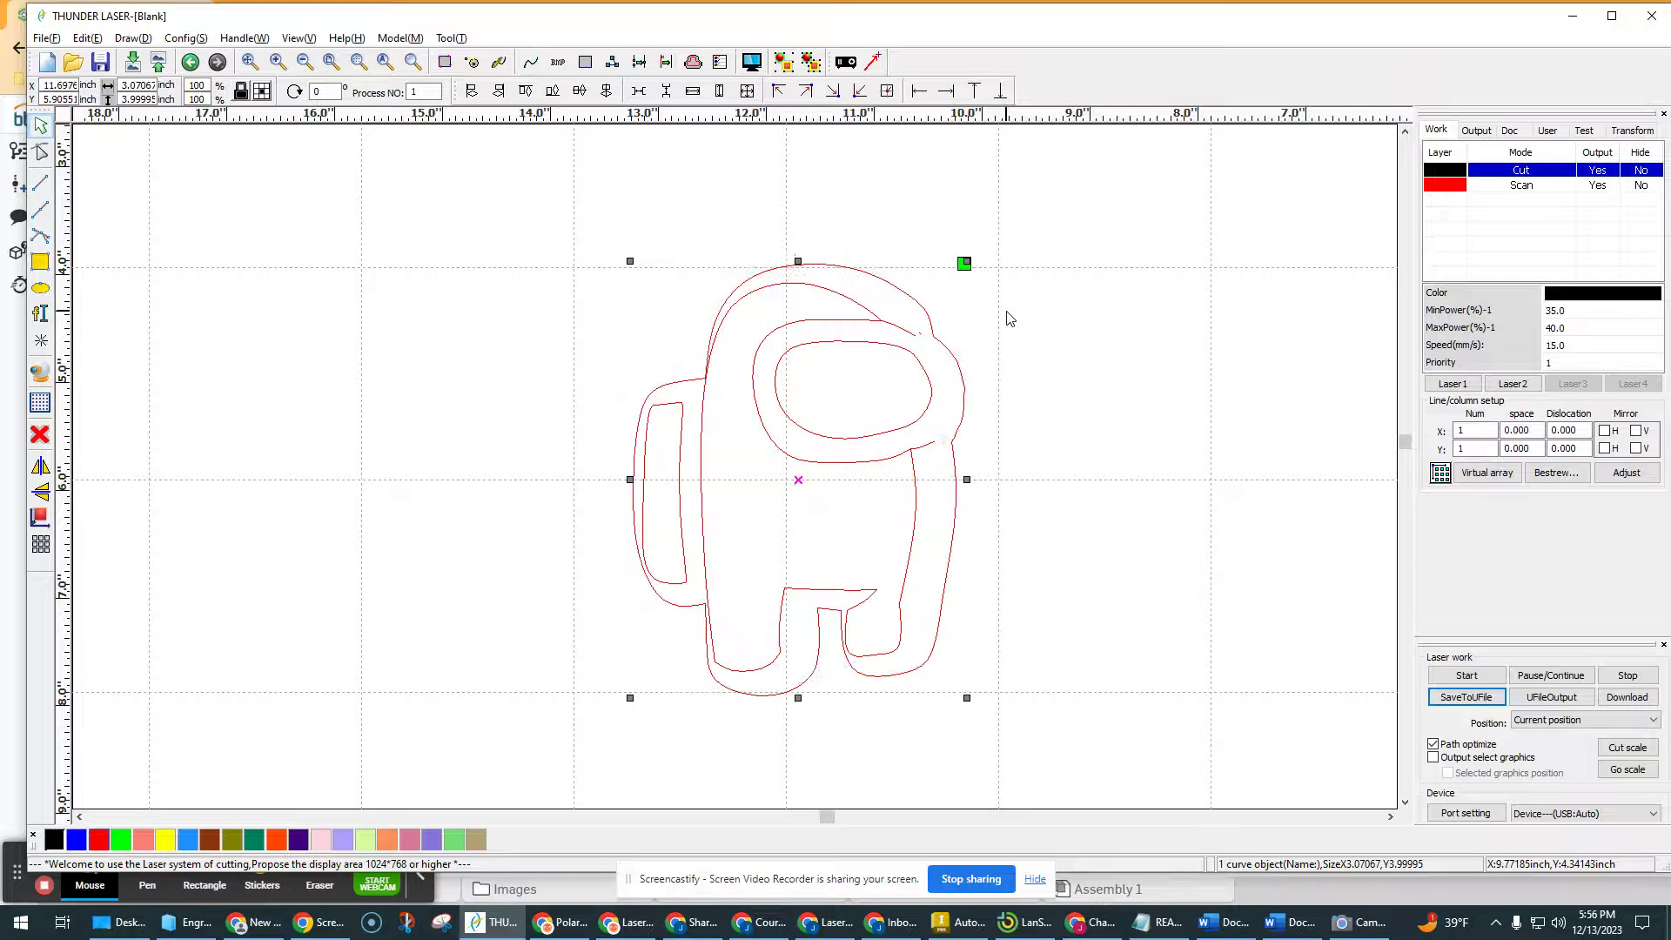
key("Left")
key("Left")
key("Left")
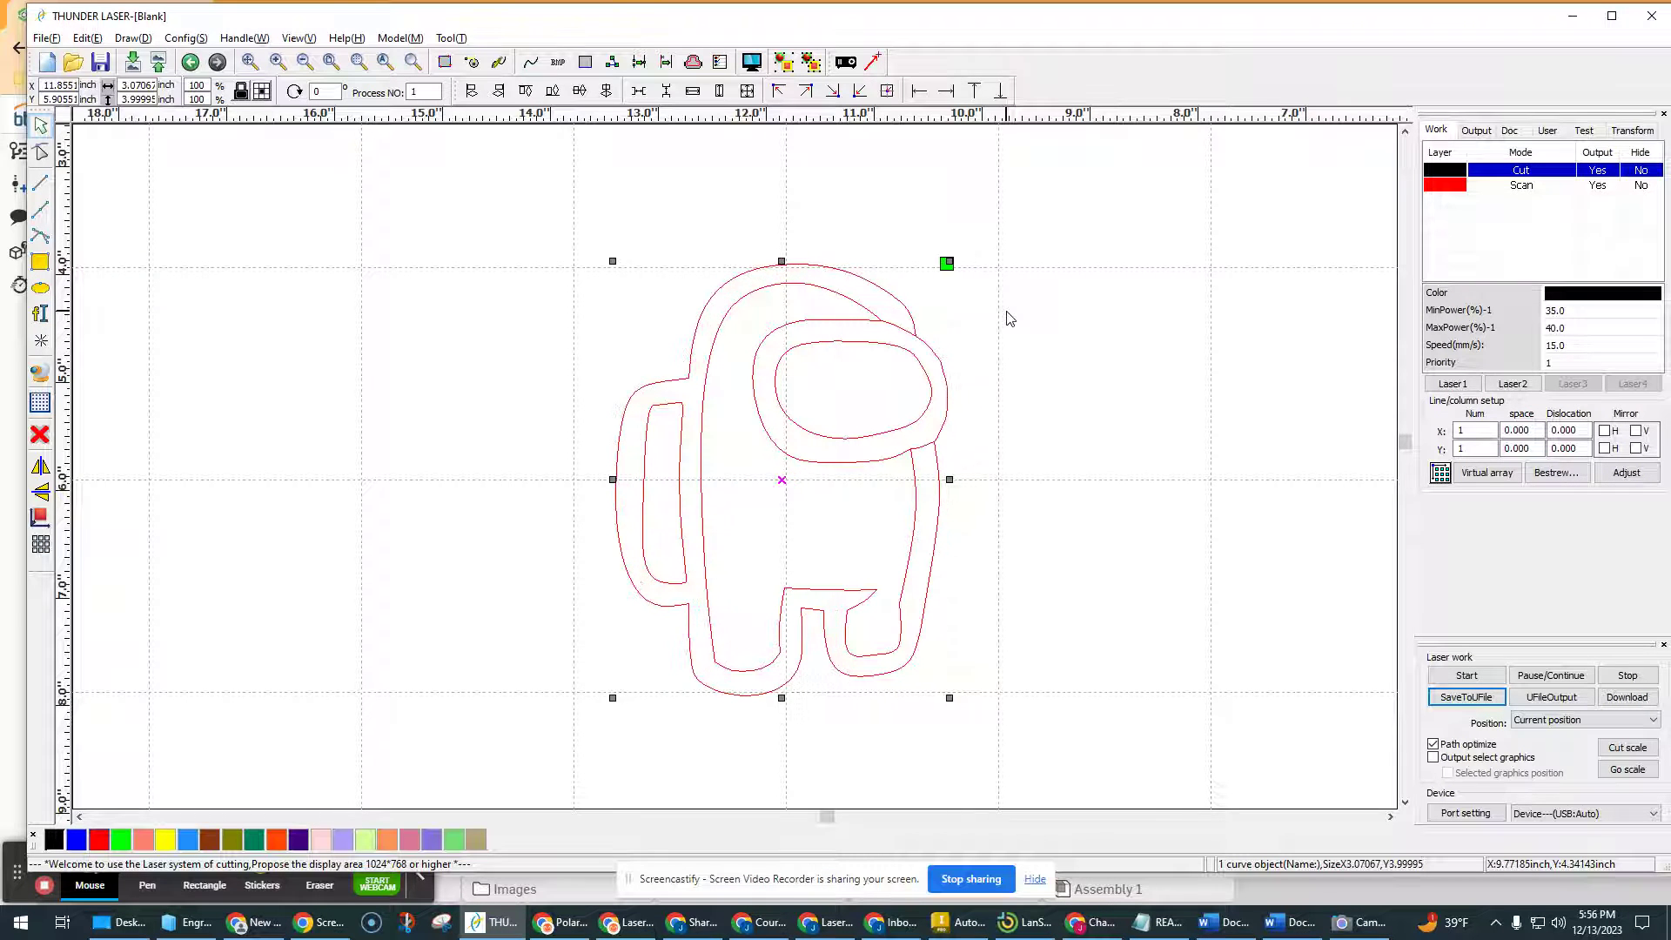
key("Right")
key("Left")
key("Left")
key("Right")
key("Left")
key("Left")
key("Right")
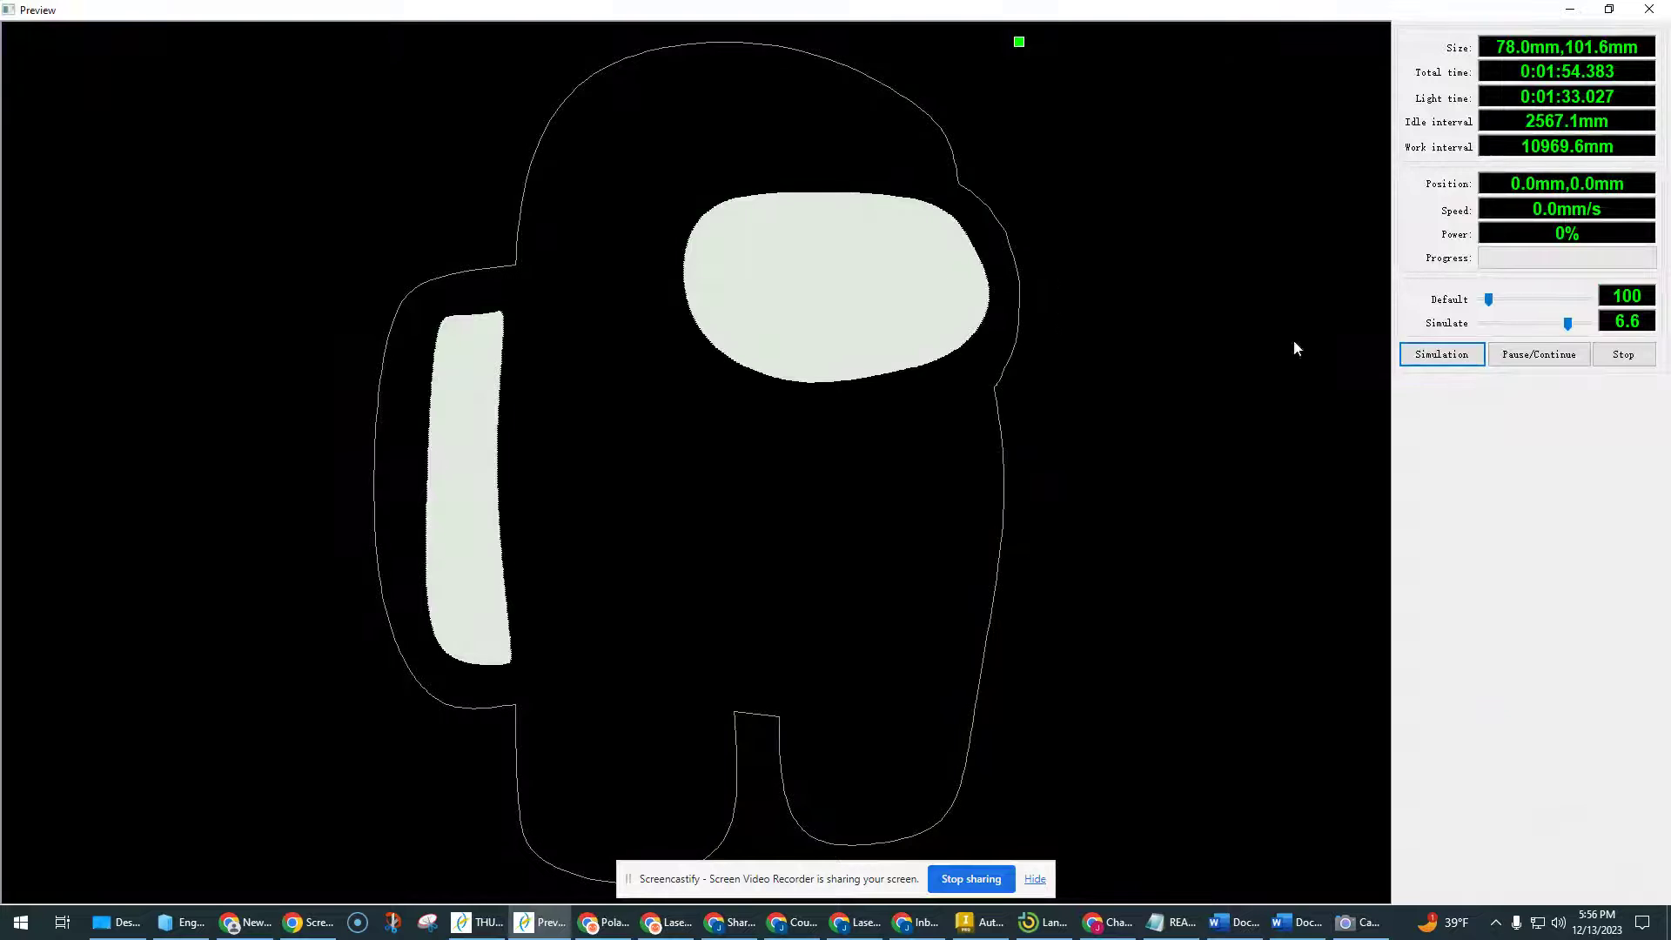
Start the laser simulation and raise its speed to 10.0 to watch visor and backpack scan-fill.
left_click(1442, 357)
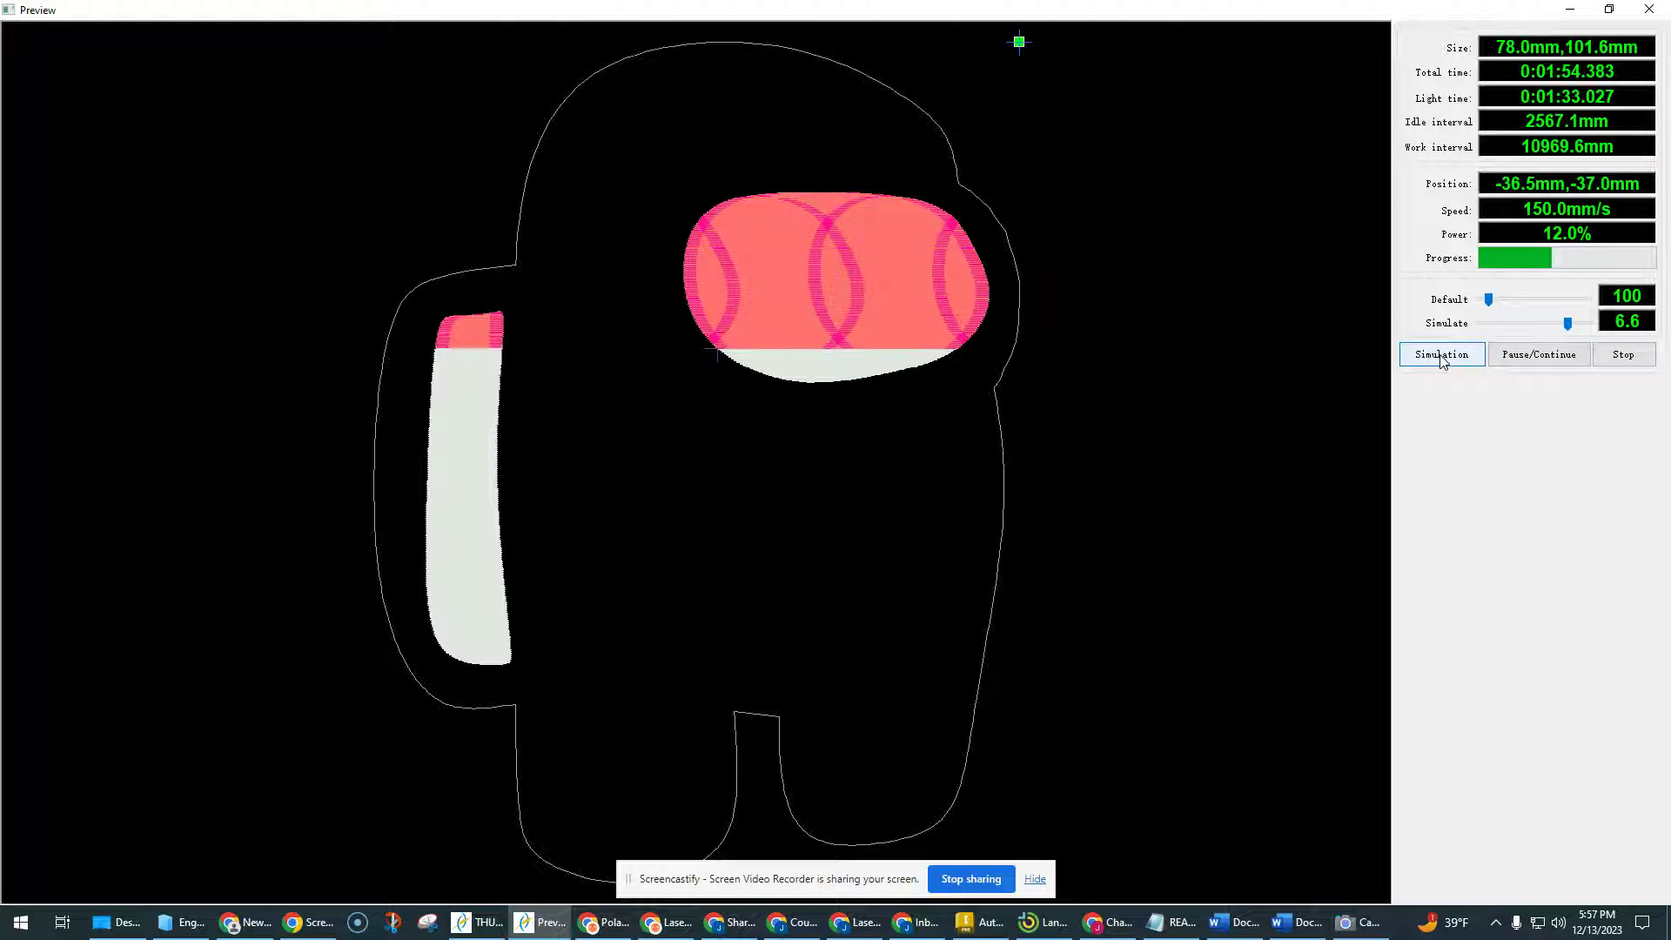
left_click_drag(1568, 323, 1593, 324)
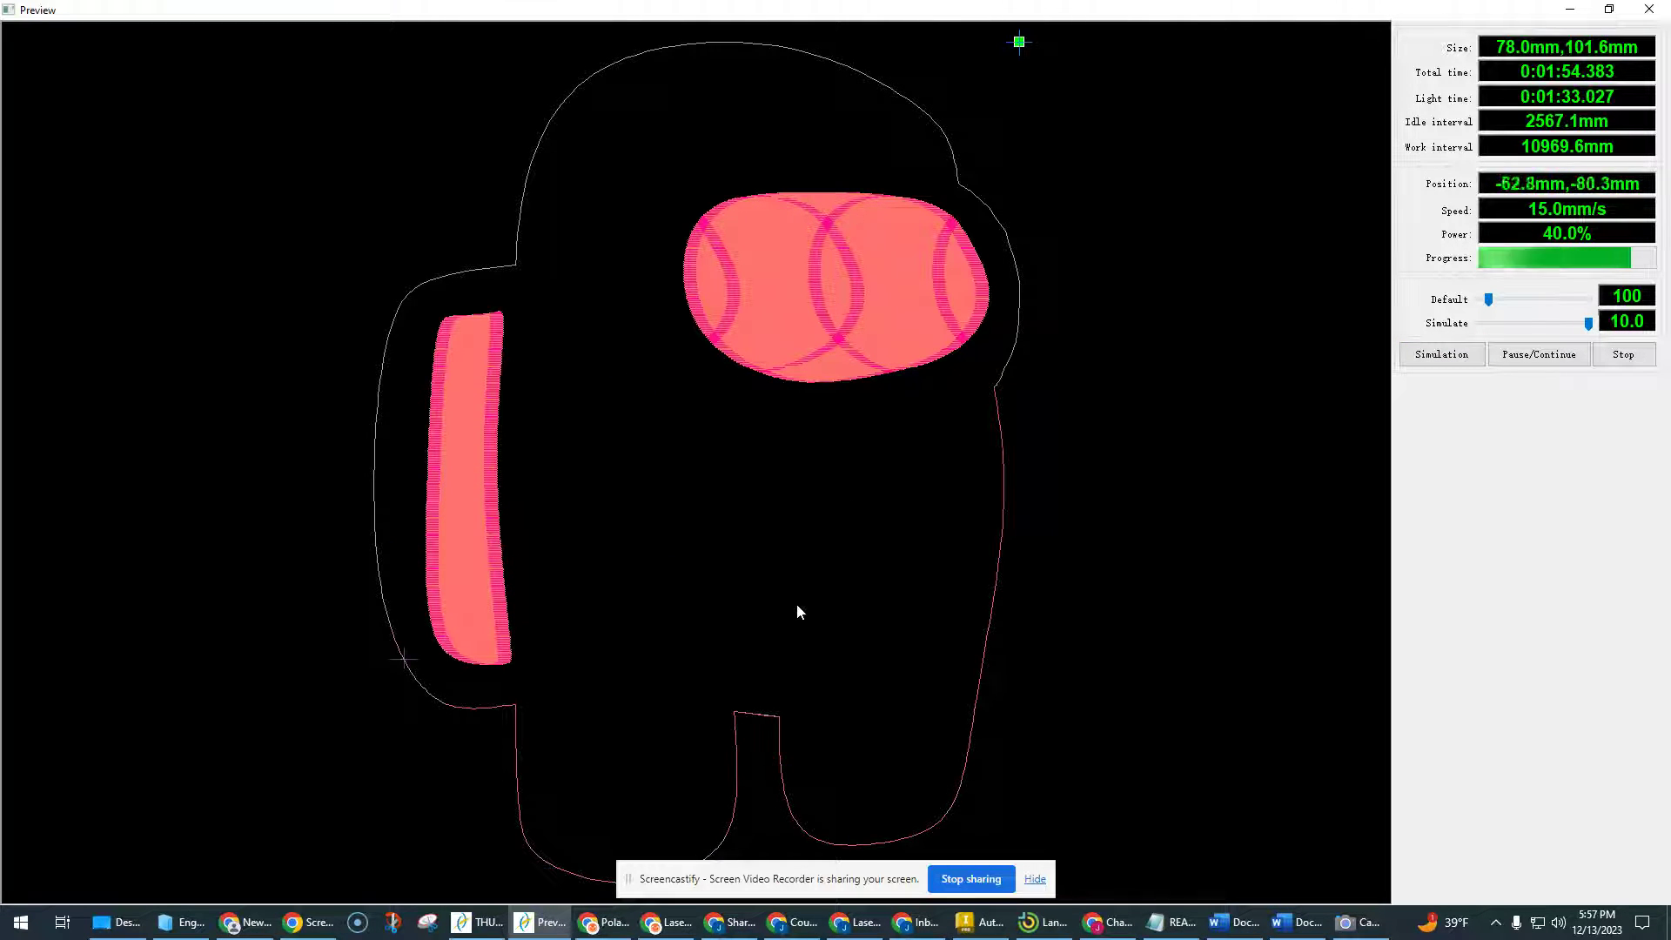
Close the Preview window to show the red Scan contours inside the black Cut outline again.
left_click(1650, 8)
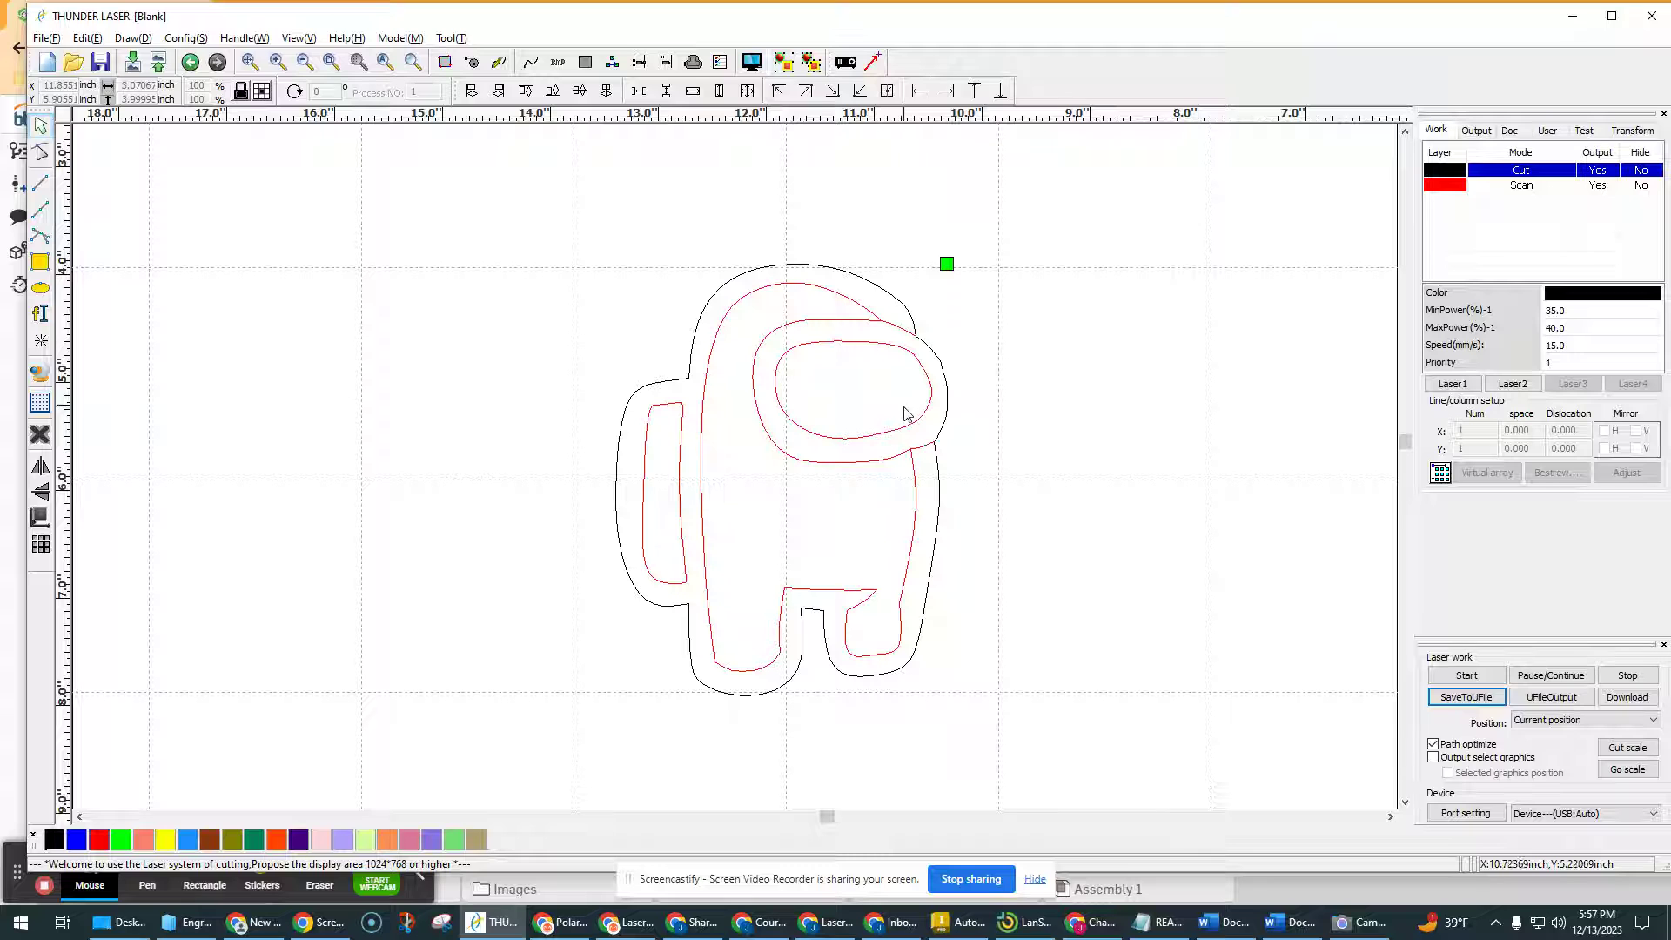
scroll(914, 348, "up", 2)
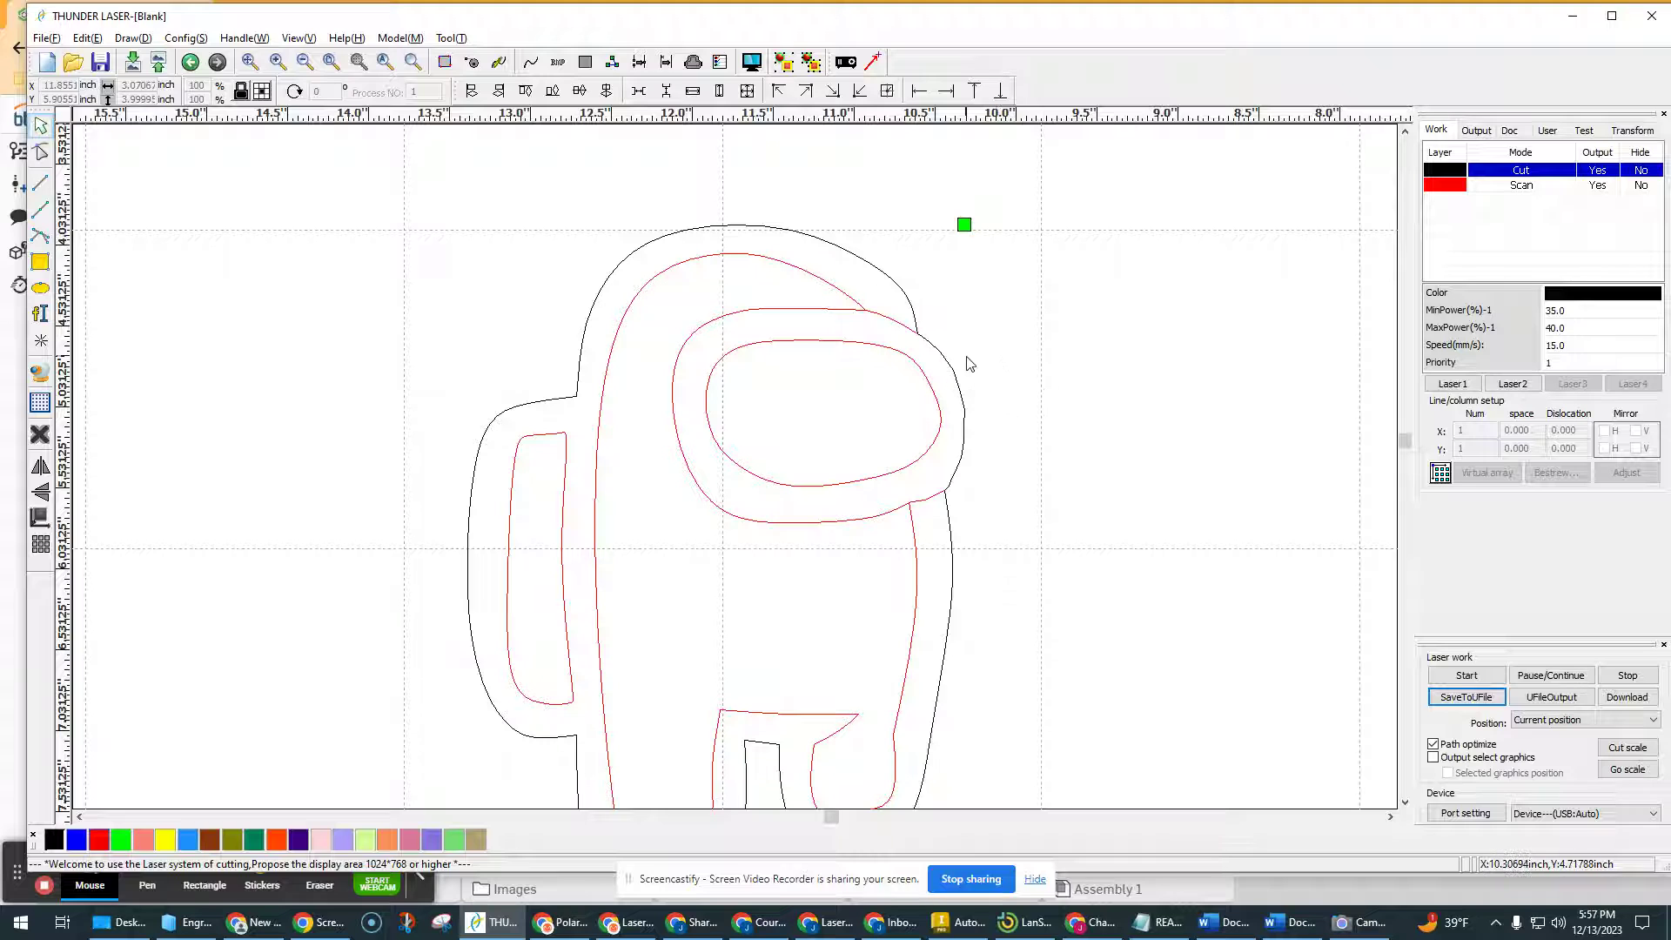
scroll(916, 381, "down", 2)
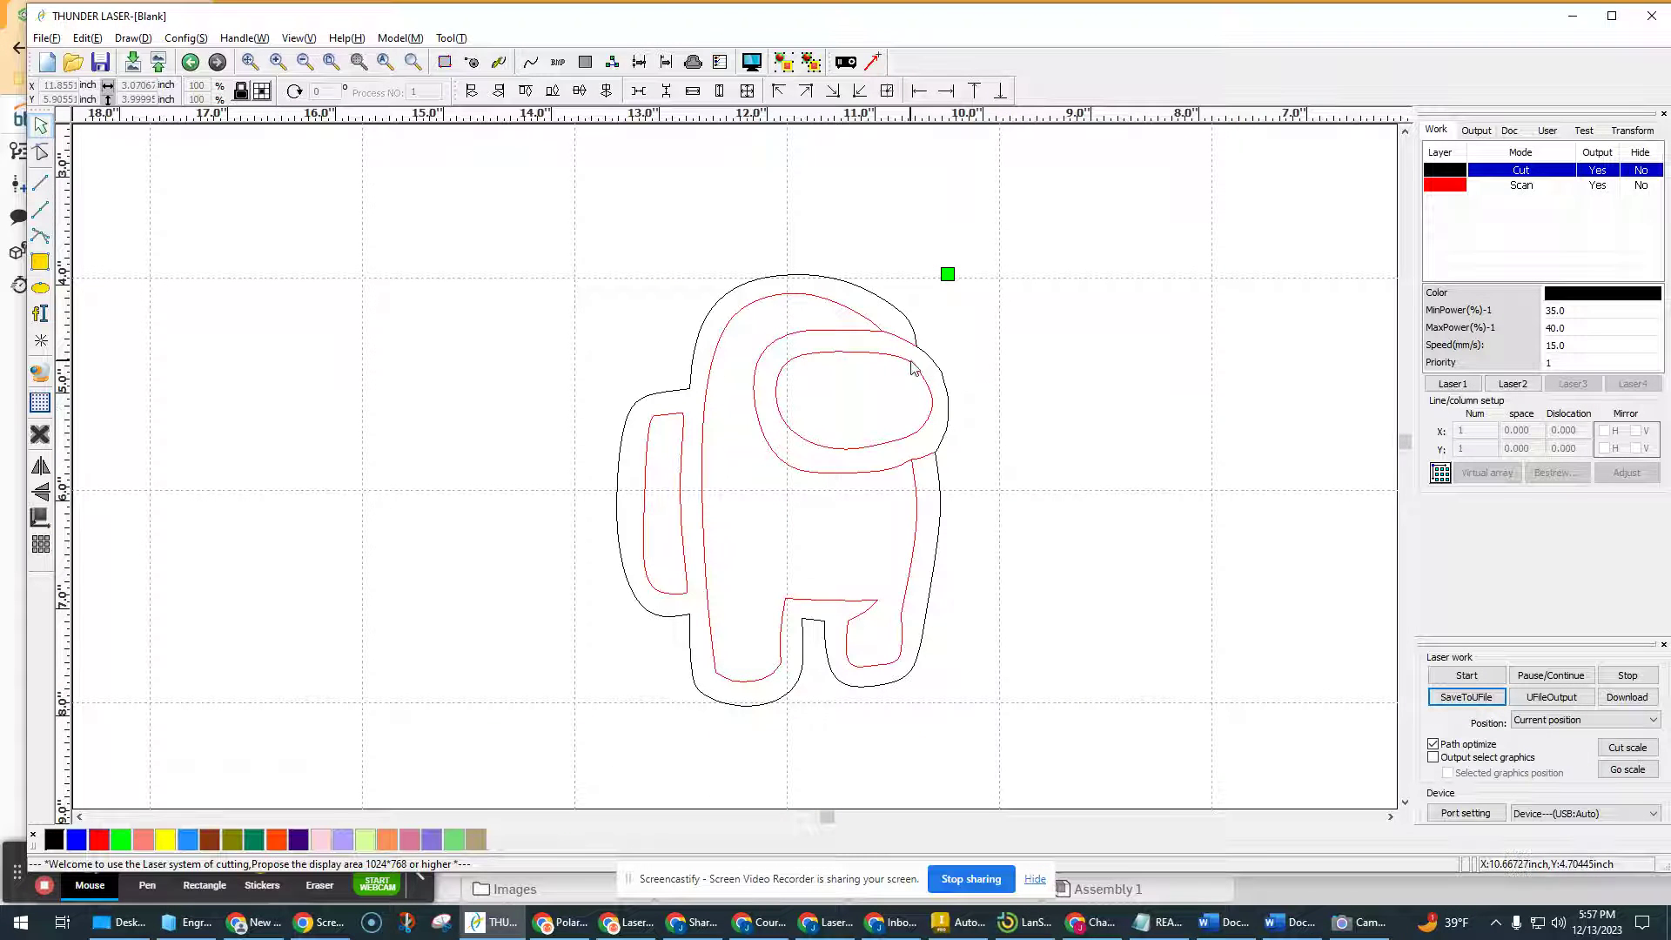